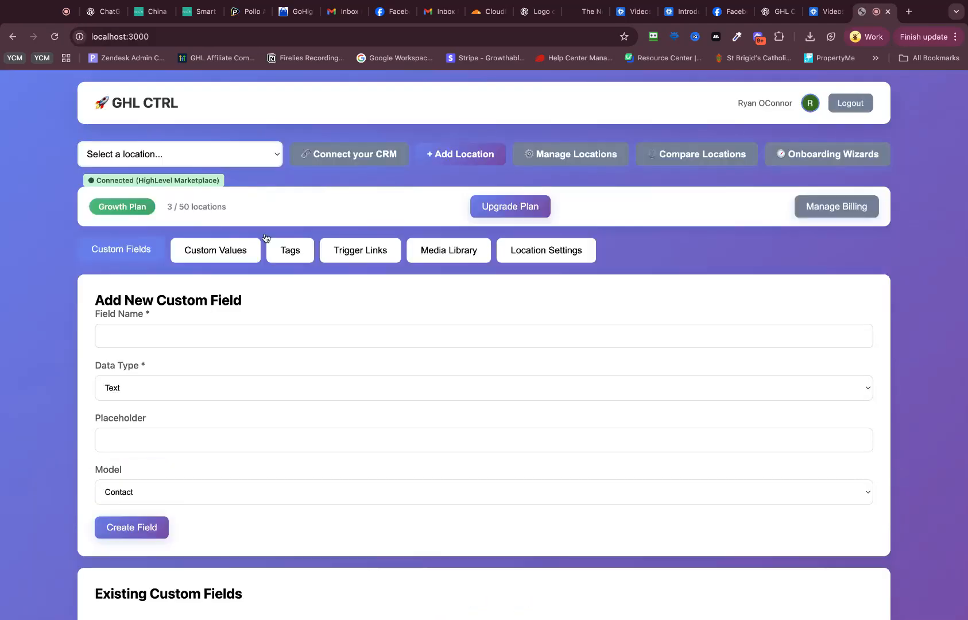
# Step: Connect the CRM by installing the HighLevel marketplace app
pyautogui.click(374, 156)
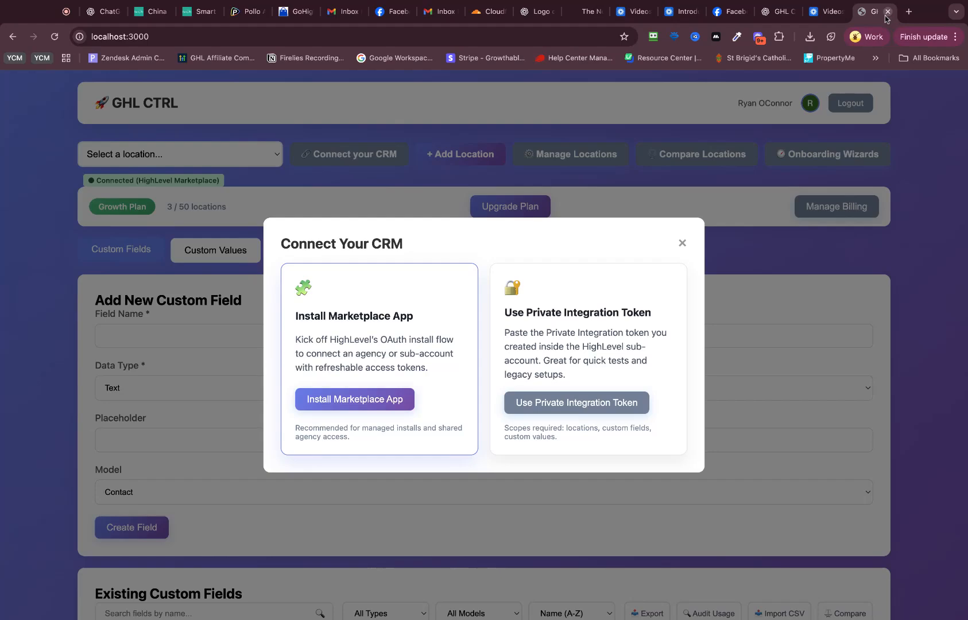
pyautogui.click(63, 17)
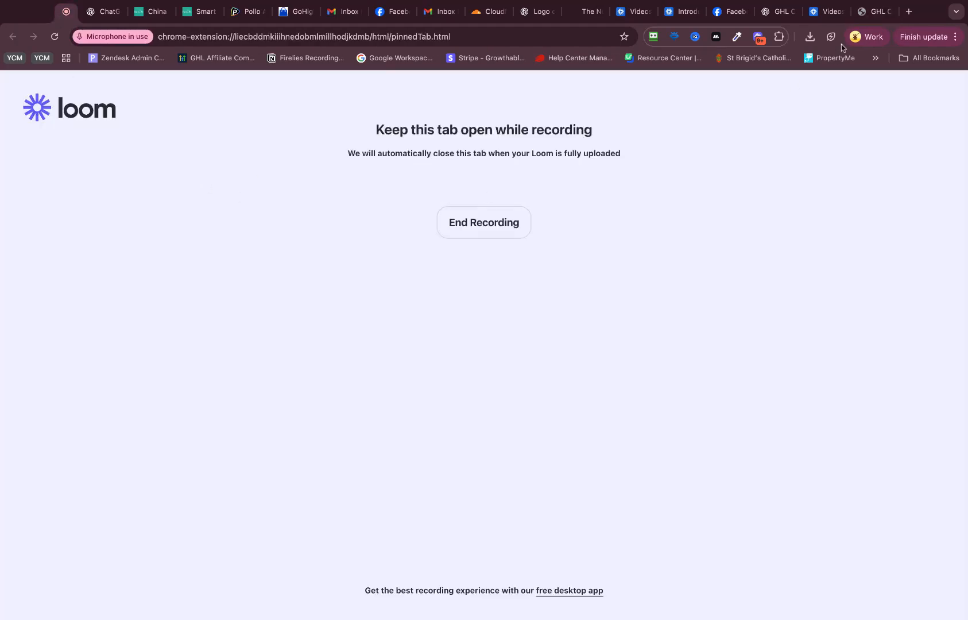
pyautogui.click(873, 12)
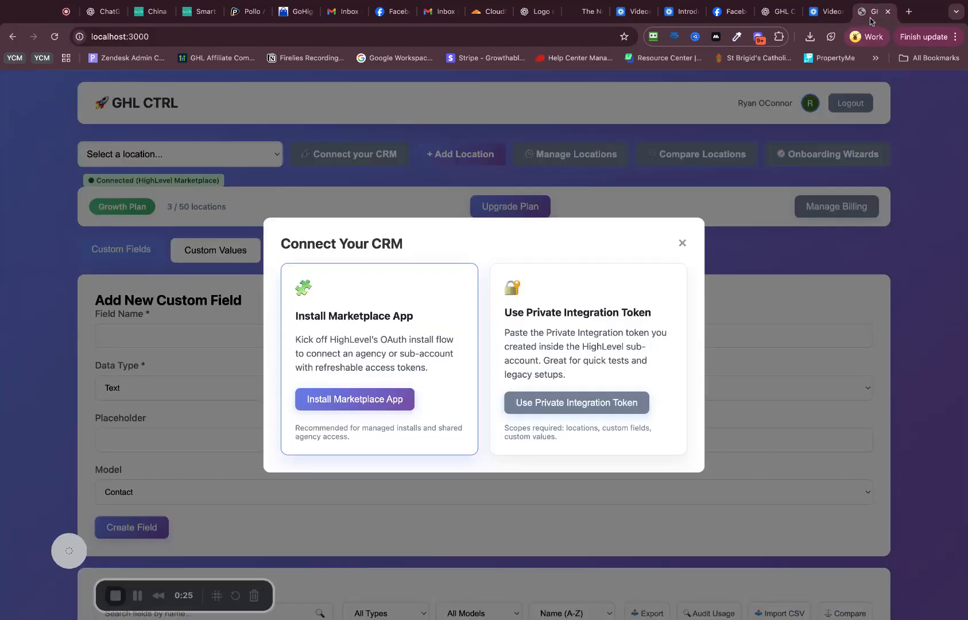
pyautogui.click(390, 389)
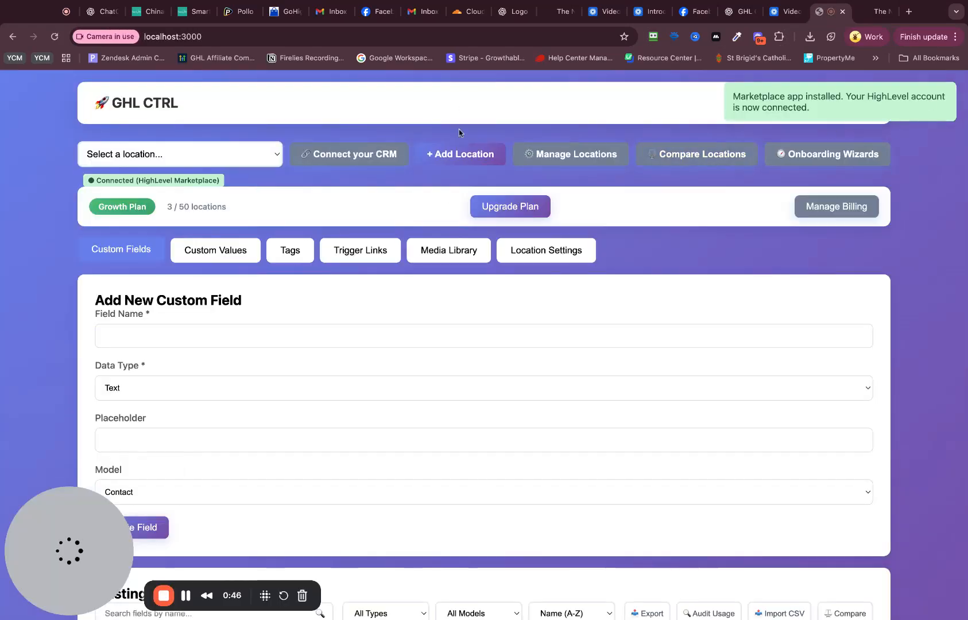
# Step: Review the CRM connection options, the plan's location allowance and the available subscription plans
pyautogui.click(435, 162)
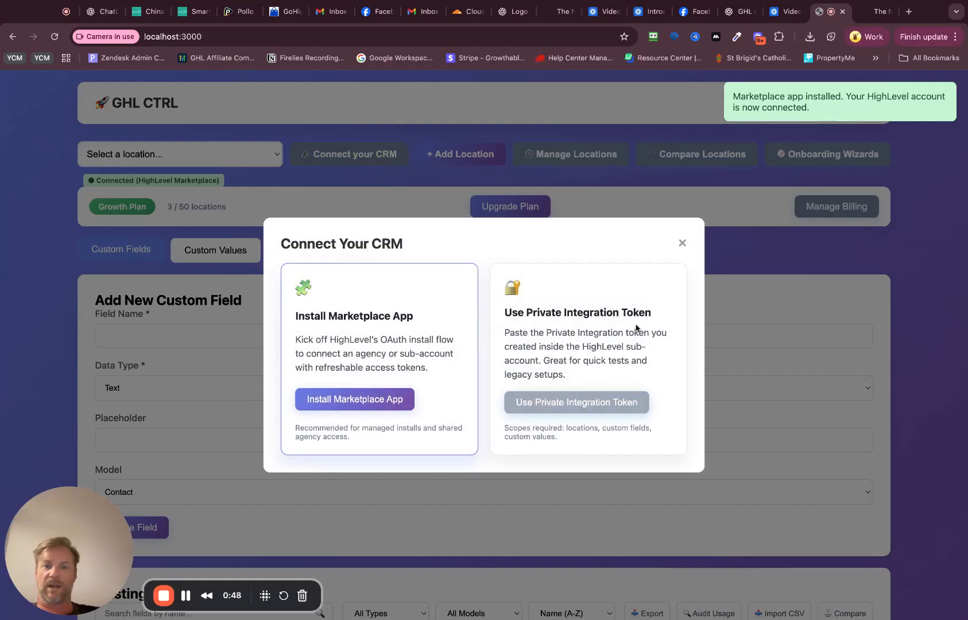
pyautogui.click(682, 243)
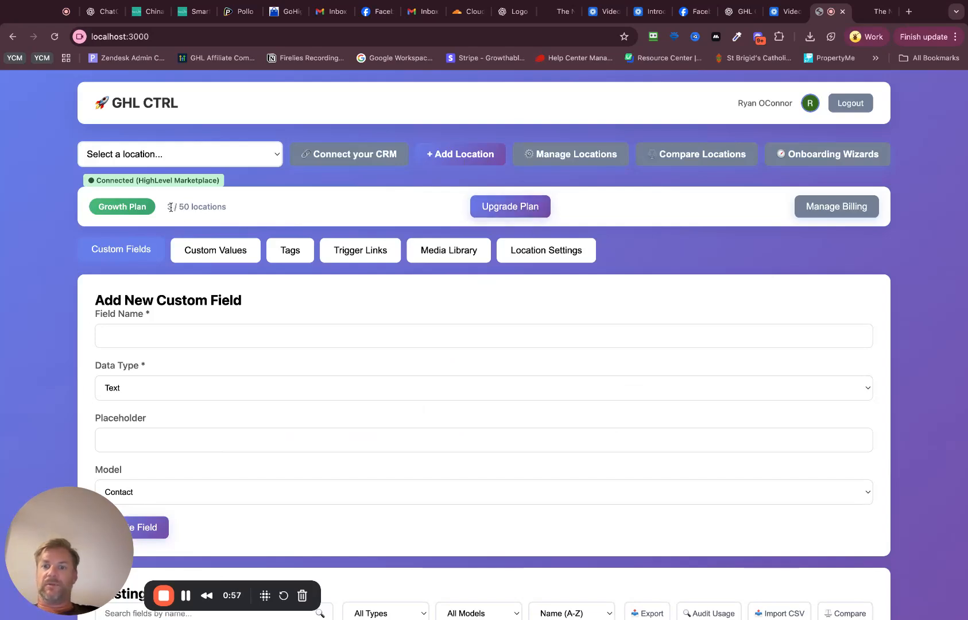
pyautogui.moveTo(173, 208); pyautogui.dragTo(223, 208)
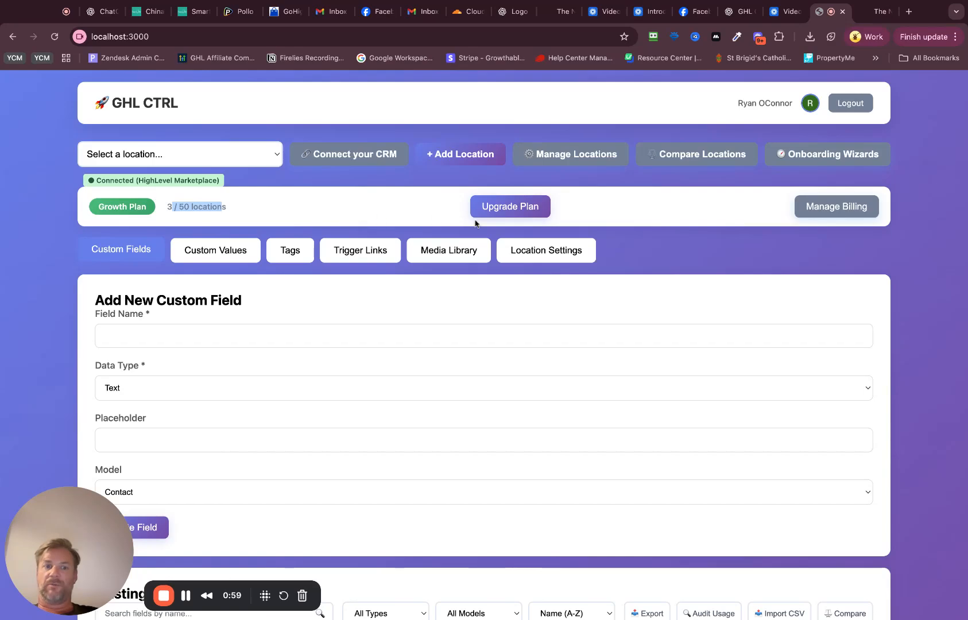
pyautogui.click(537, 208)
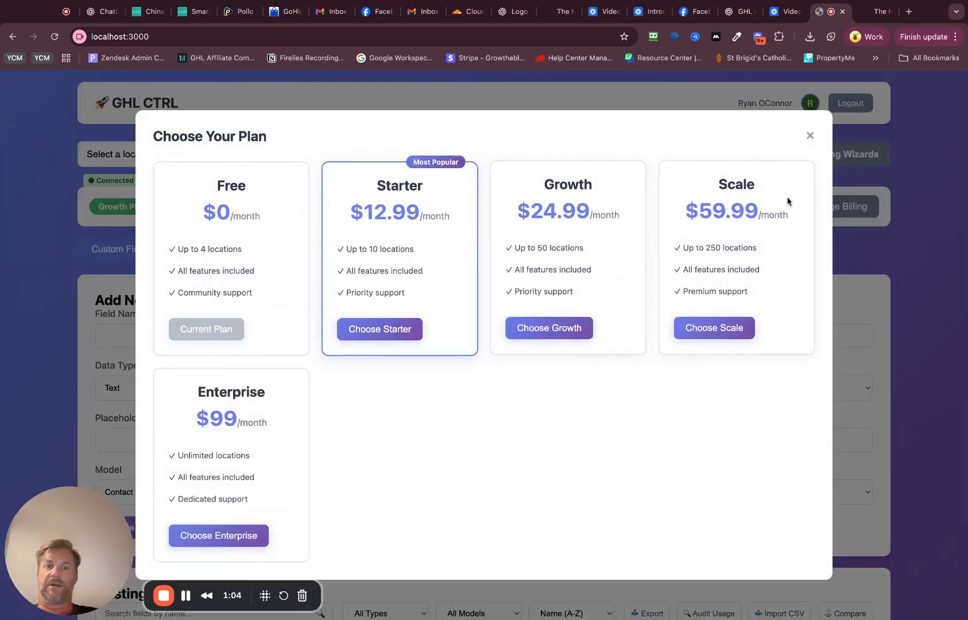
pyautogui.click(810, 136)
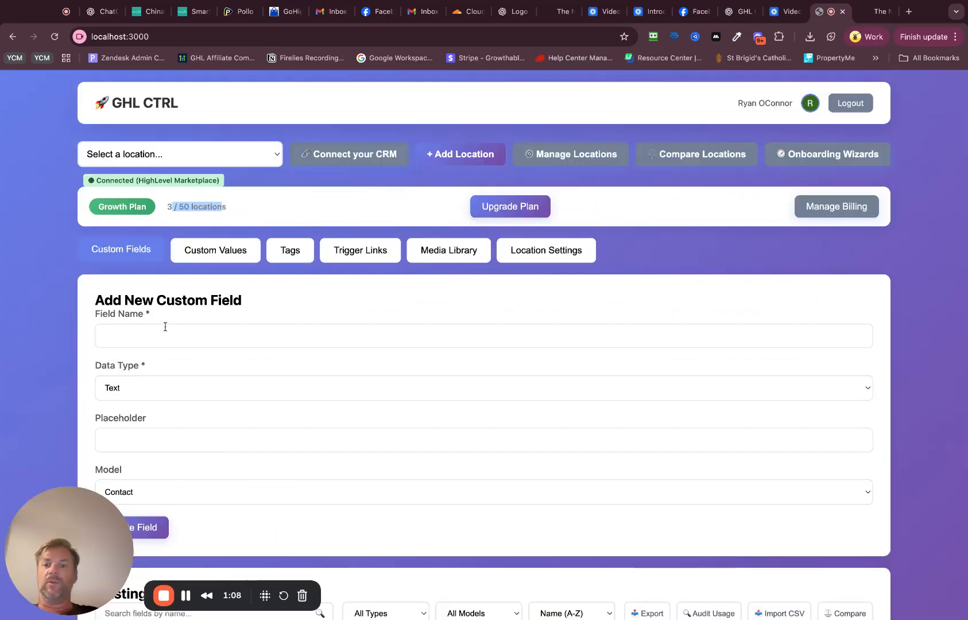
# Step: Create a Text custom field named "new" with placeholder "dsadsa" for the Contact model
pyautogui.click(175, 334)
pyautogui.moveTo(54, 537); pyautogui.dragTo(547, 466)
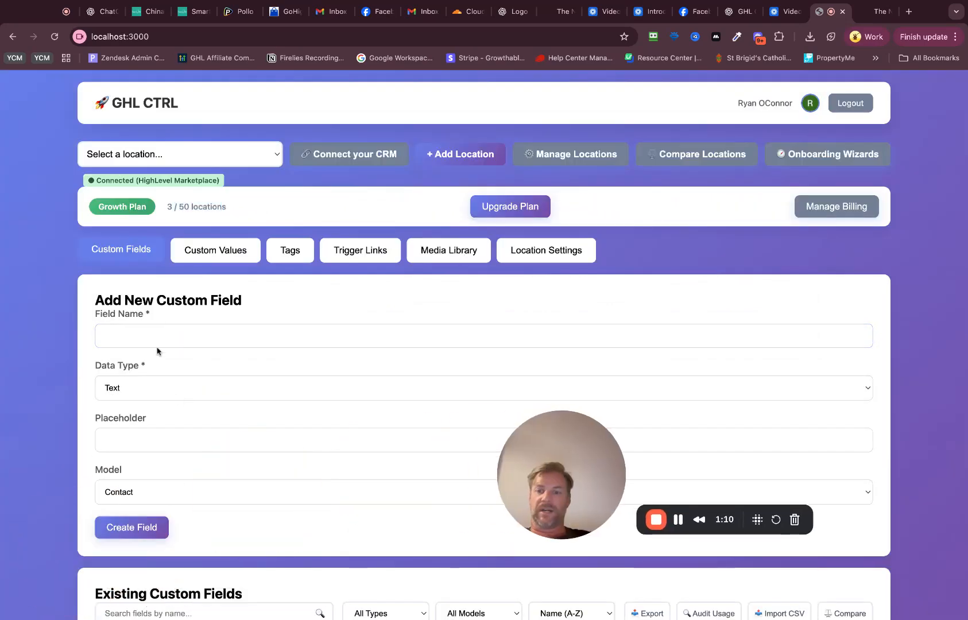
pyautogui.scroll(-5, 156, 351)
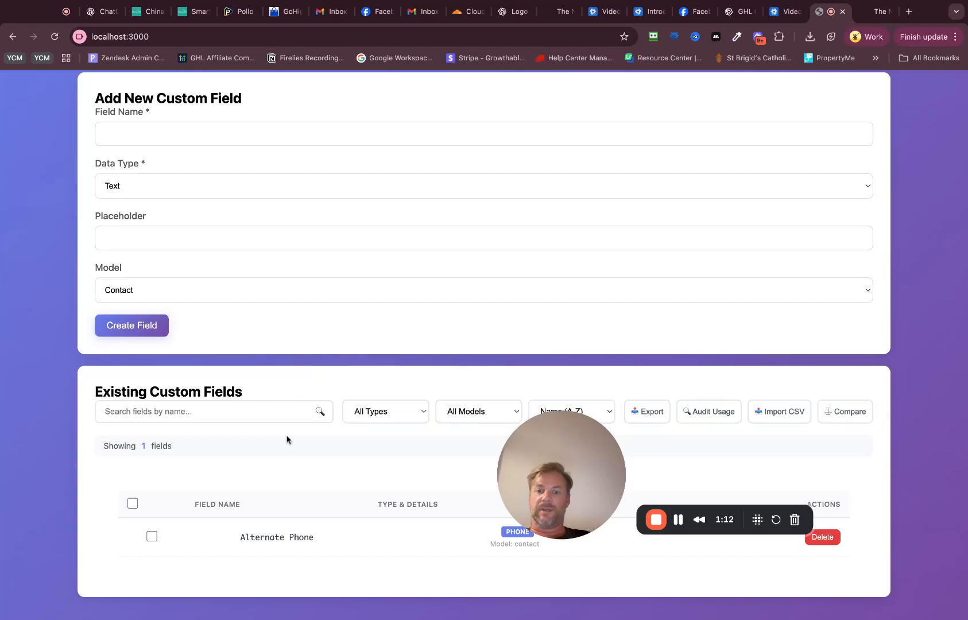
pyautogui.scroll(5, 247, 521)
pyautogui.click(143, 339)
pyautogui.write('new')
pyautogui.click(144, 435)
pyautogui.write('dsadsa')
pyautogui.click(129, 525)
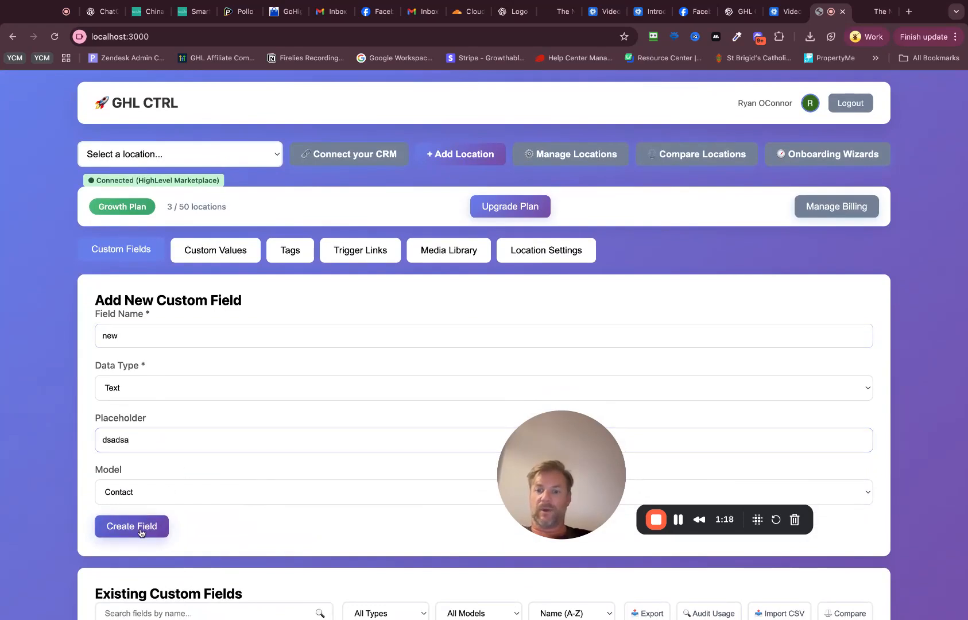
# Step: Create a text custom value named "my-age" with the value 39
pyautogui.click(227, 252)
pyautogui.click(193, 327)
pyautogui.write('my-age')
pyautogui.click(177, 359)
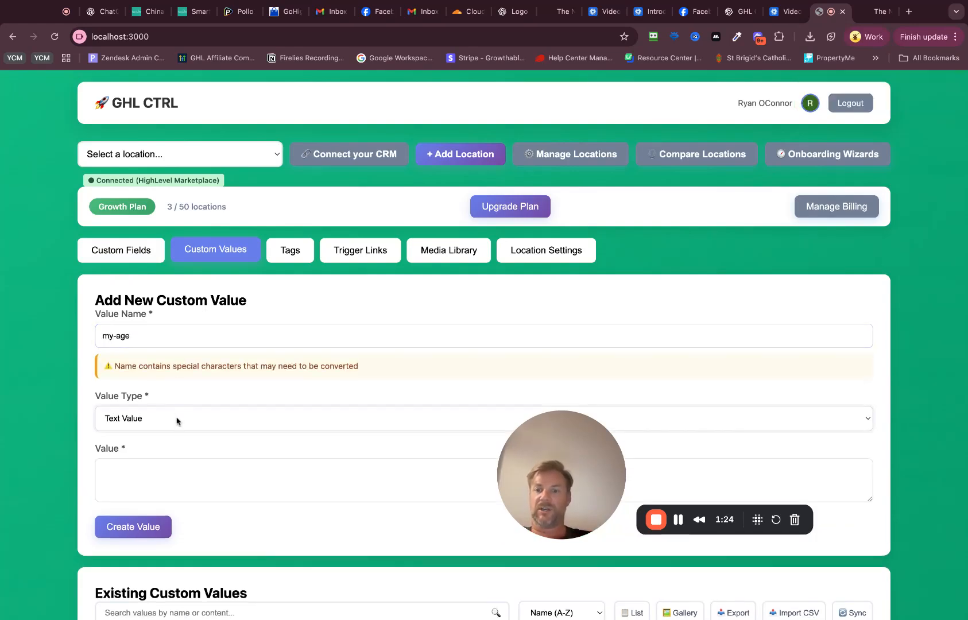
pyautogui.click(164, 470)
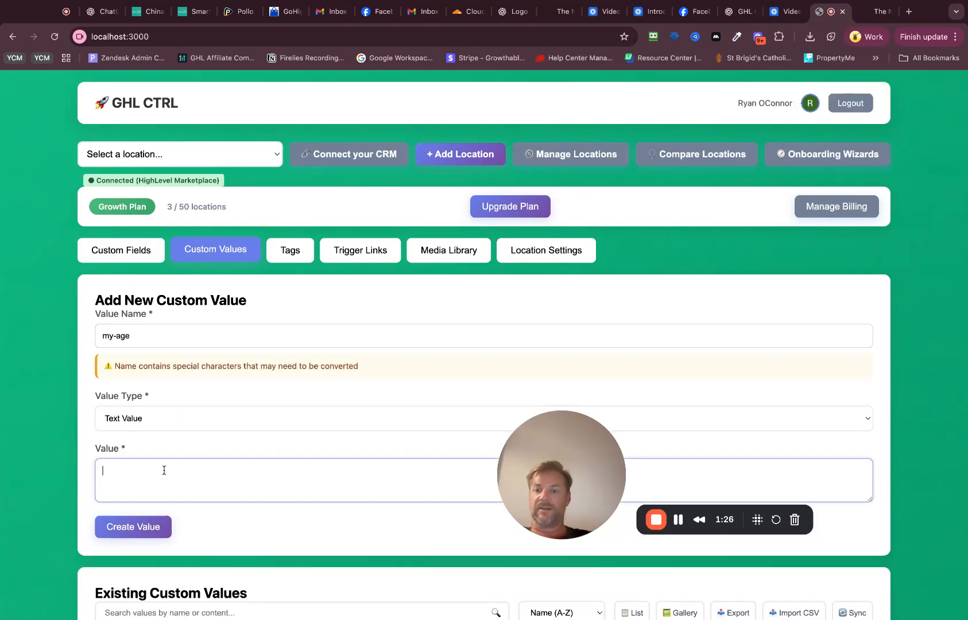
pyautogui.click(158, 526)
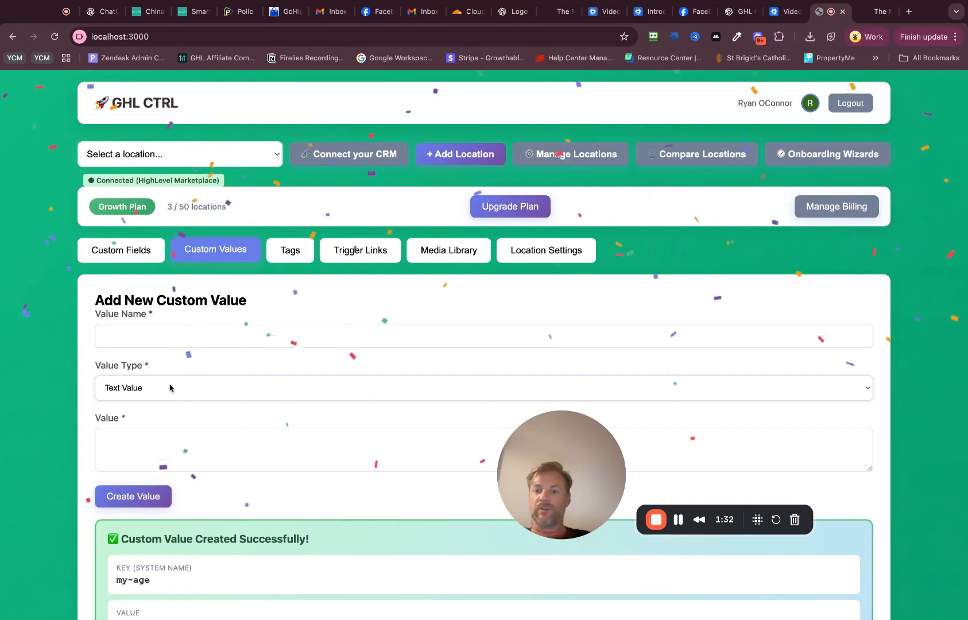
# Step: Start a new custom value of type Image URL (Upload Image) and name it "my-logo"
pyautogui.click(170, 388)
pyautogui.click(172, 347)
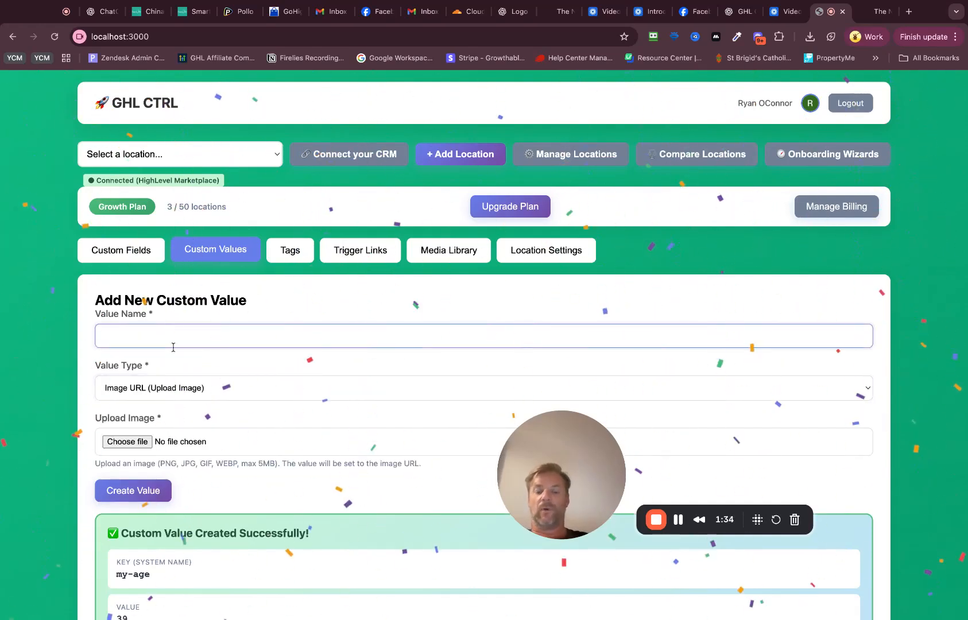
pyautogui.write('my-')
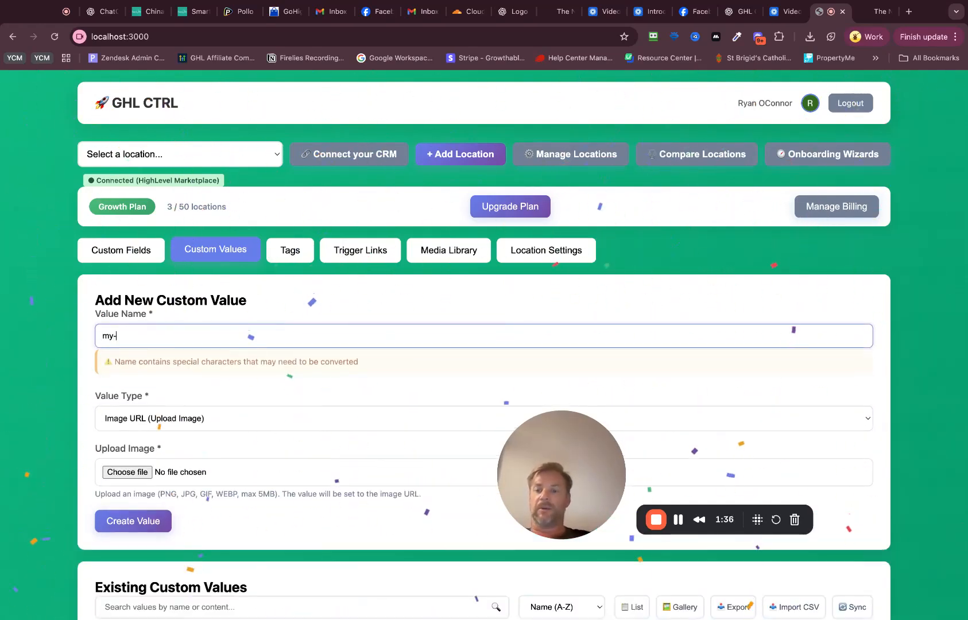
pyautogui.write('log0')
pyautogui.click(140, 352)
pyautogui.click(149, 341)
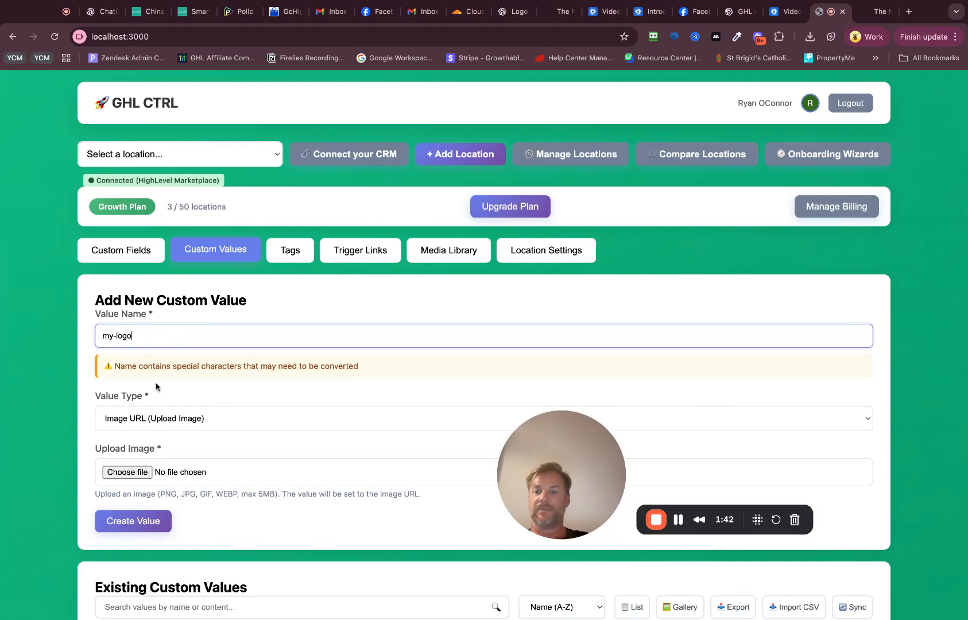
# Step: Choose the image "Screenshot 2025-10-13 at 1.10.24 pm" for the my-logo value and create it
pyautogui.click(138, 478)
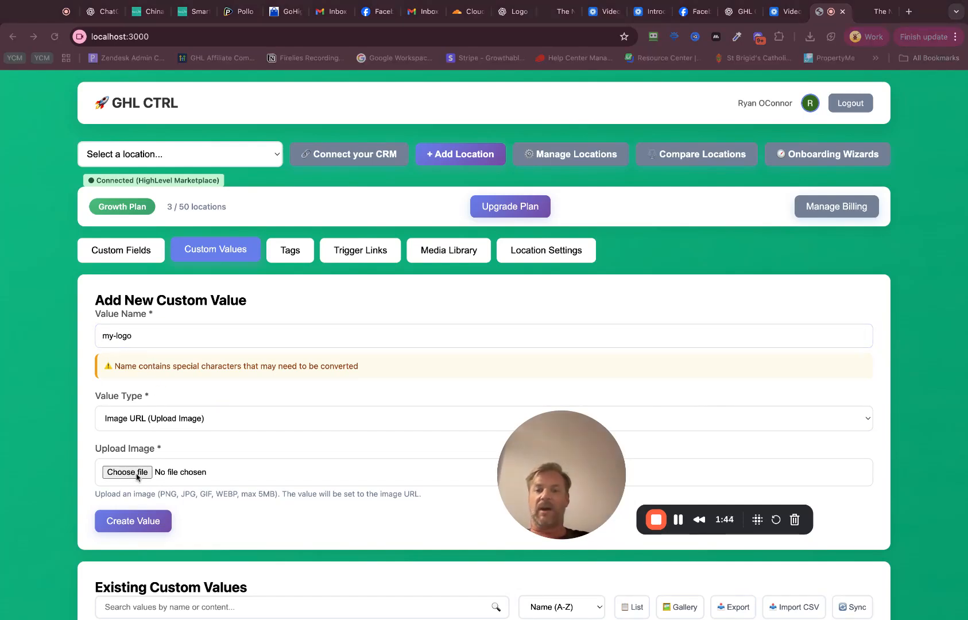
pyautogui.doubleClick(288, 430)
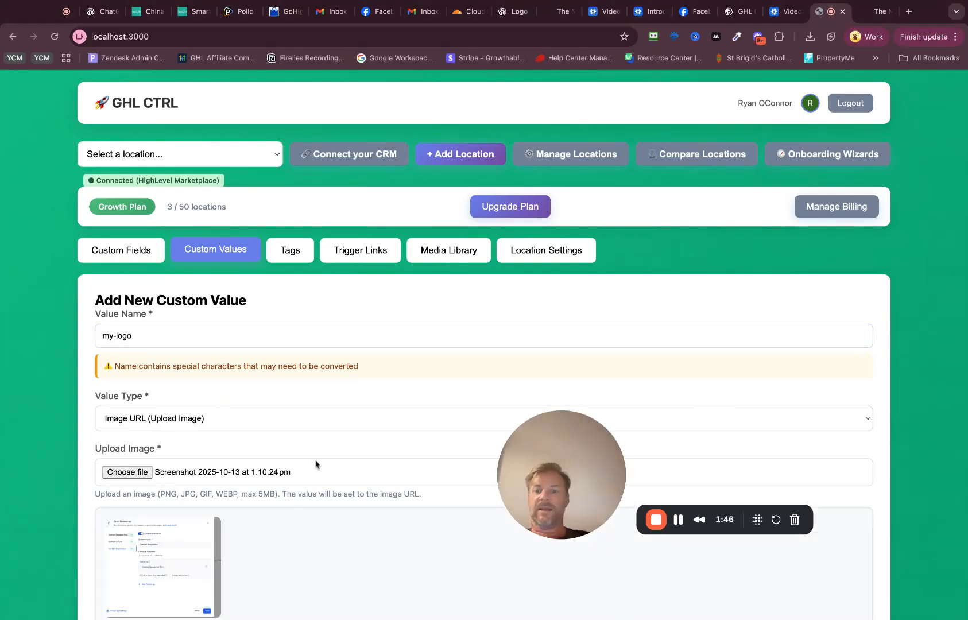
pyautogui.scroll(-2, 196, 409)
pyautogui.click(141, 528)
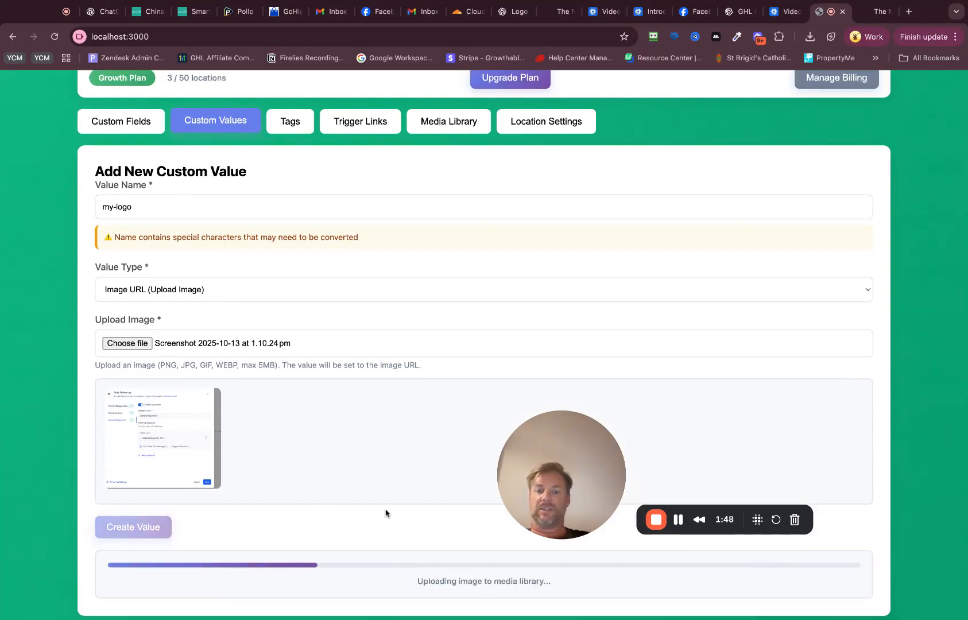
# Step: Examine the new value's image URL and the existing custom values, showing the image values as a gallery
pyautogui.scroll(-1, 418, 465)
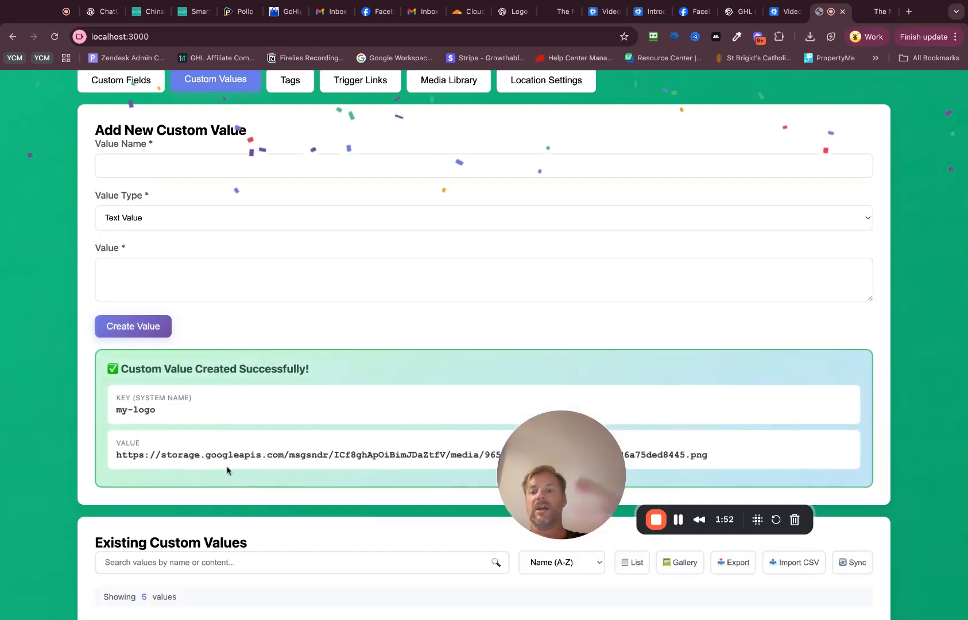
pyautogui.moveTo(176, 455); pyautogui.dragTo(379, 455)
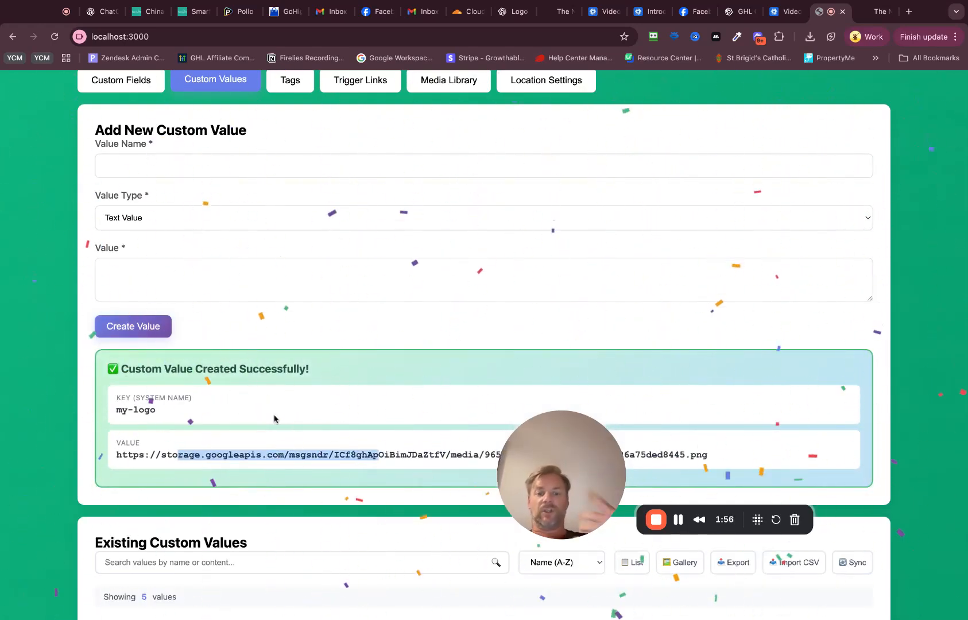
pyautogui.scroll(-5, 253, 332)
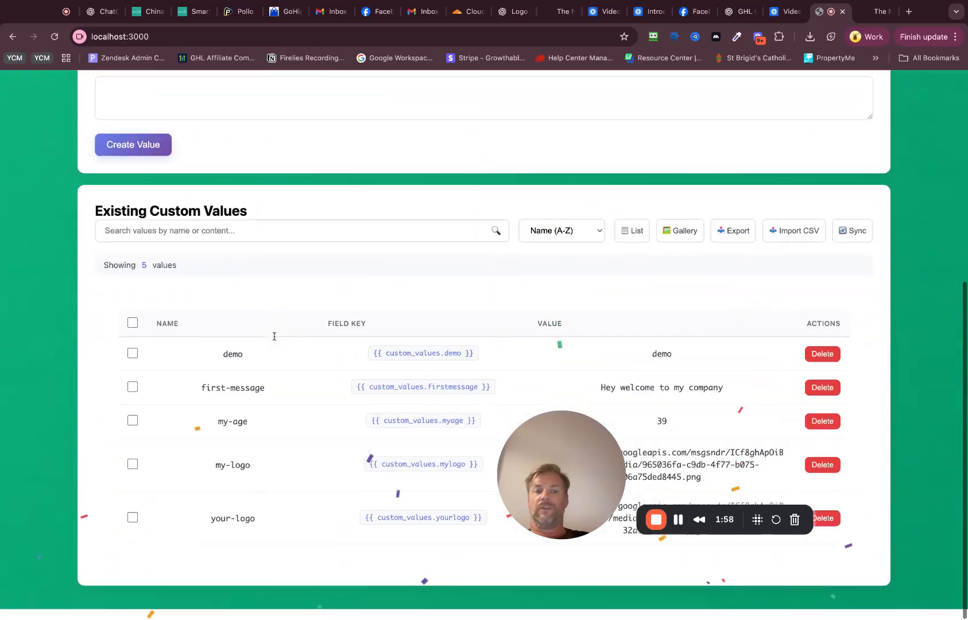
pyautogui.click(682, 240)
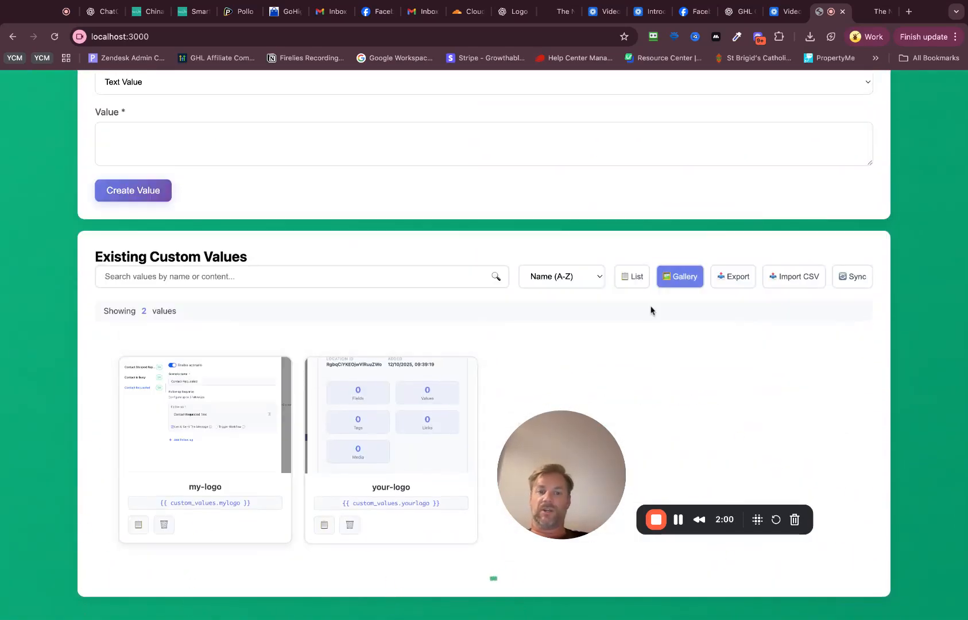
# Step: Create a tag named "adsads"
pyautogui.scroll(5, 281, 287)
pyautogui.click(290, 250)
pyautogui.click(208, 340)
pyautogui.write('adsads')
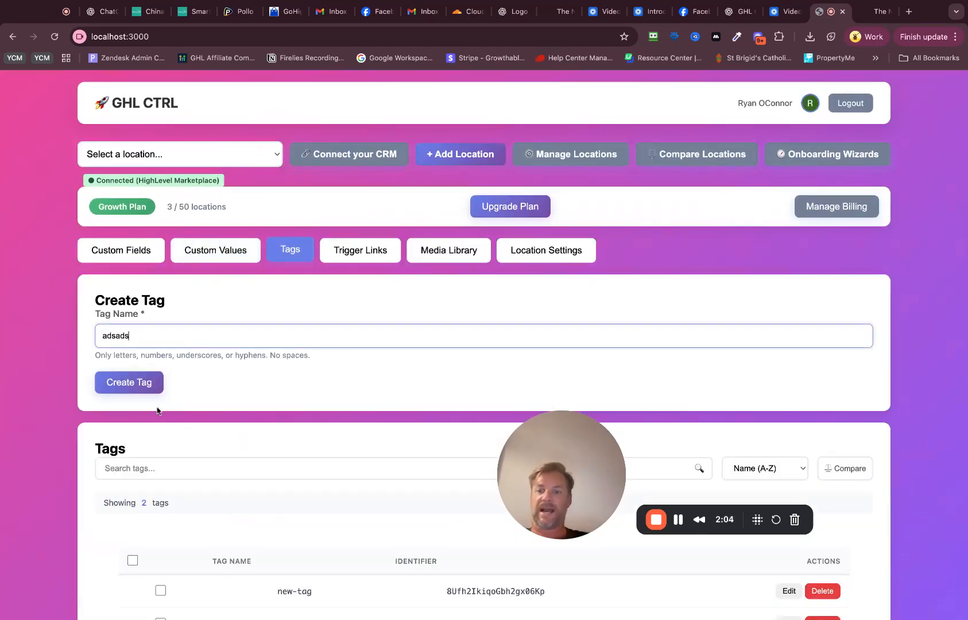
pyautogui.click(138, 383)
pyautogui.click(362, 251)
pyautogui.click(195, 342)
pyautogui.write('my-trigger-link')
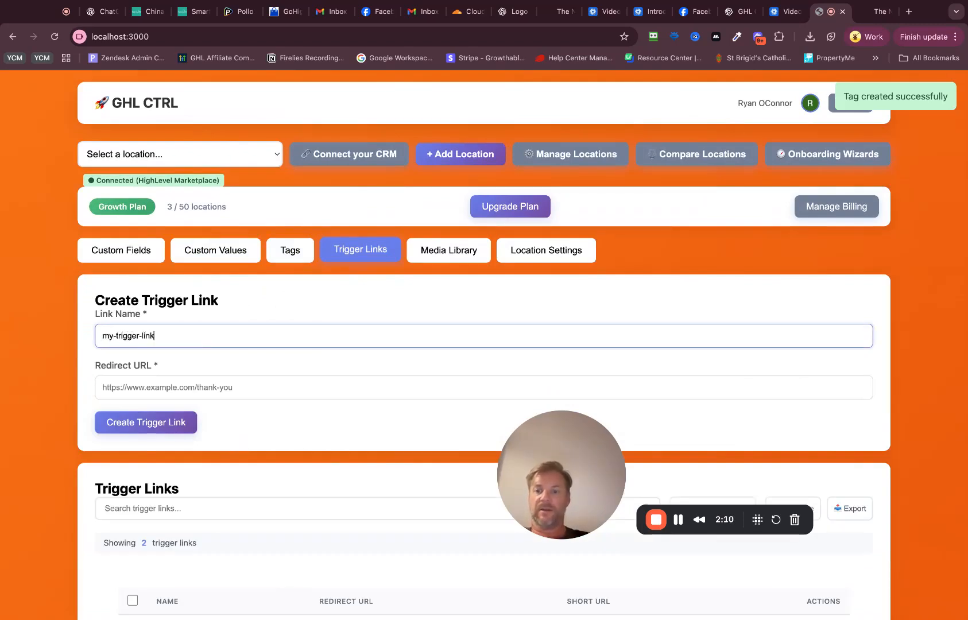
pyautogui.press('Tab')
pyautogui.write('https:')
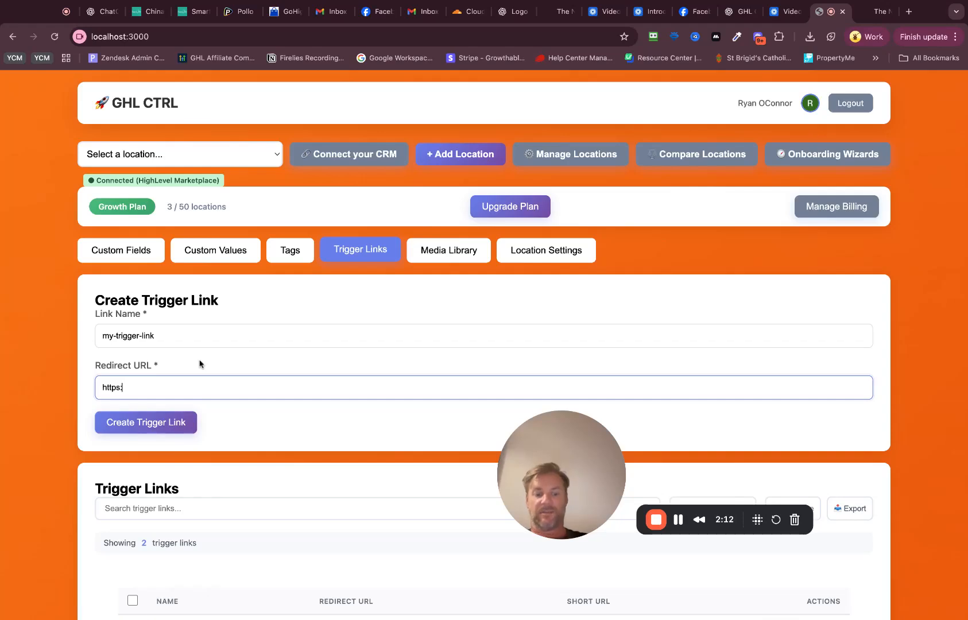
pyautogui.write('//jaifjadas.com')
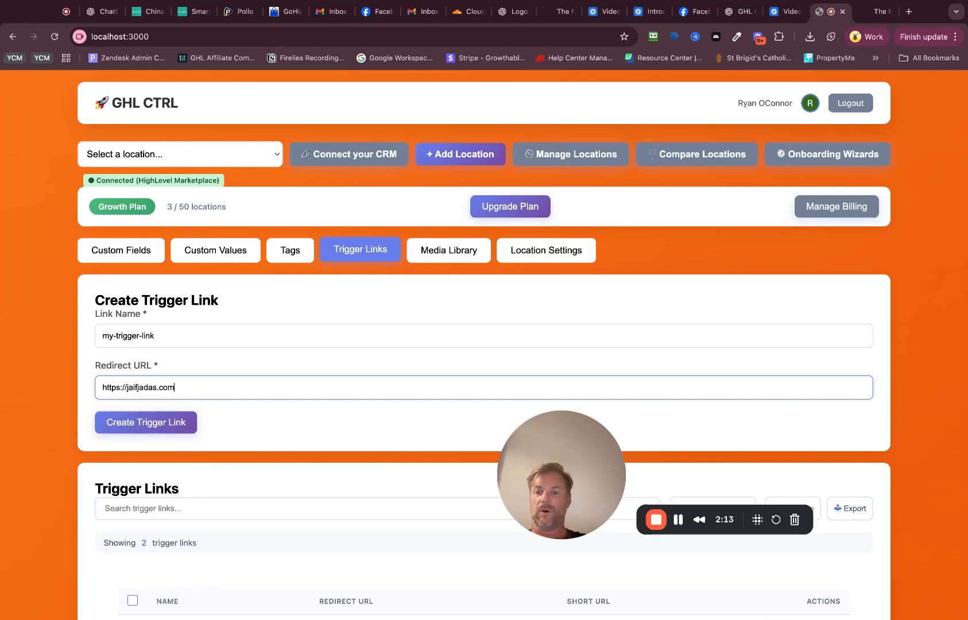
pyautogui.click(162, 425)
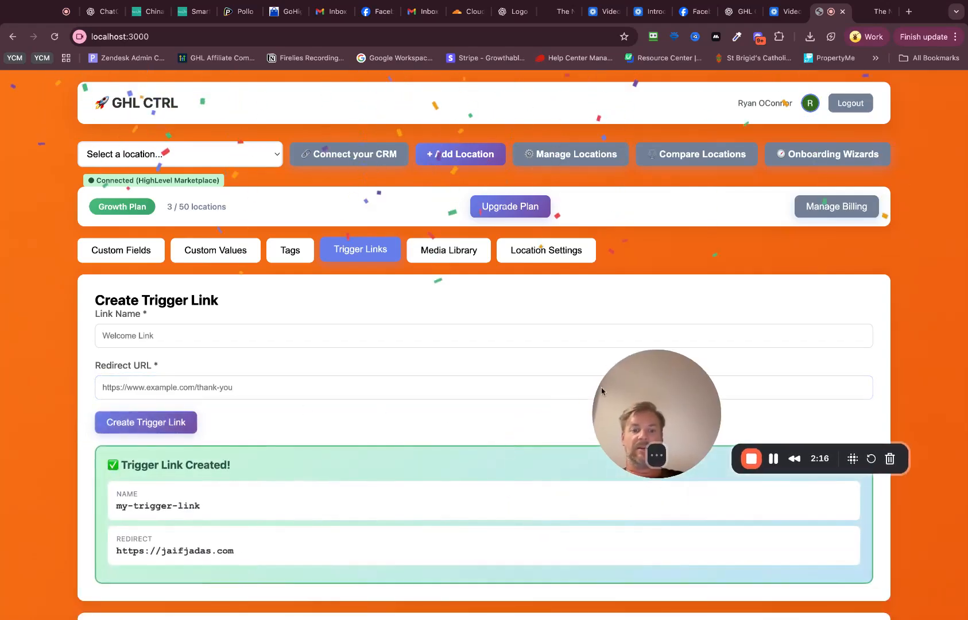
# Step: Upload "Screenshot 2025-10-13 at 1.11.17 pm" to the media library and show the files as a list
pyautogui.click(449, 249)
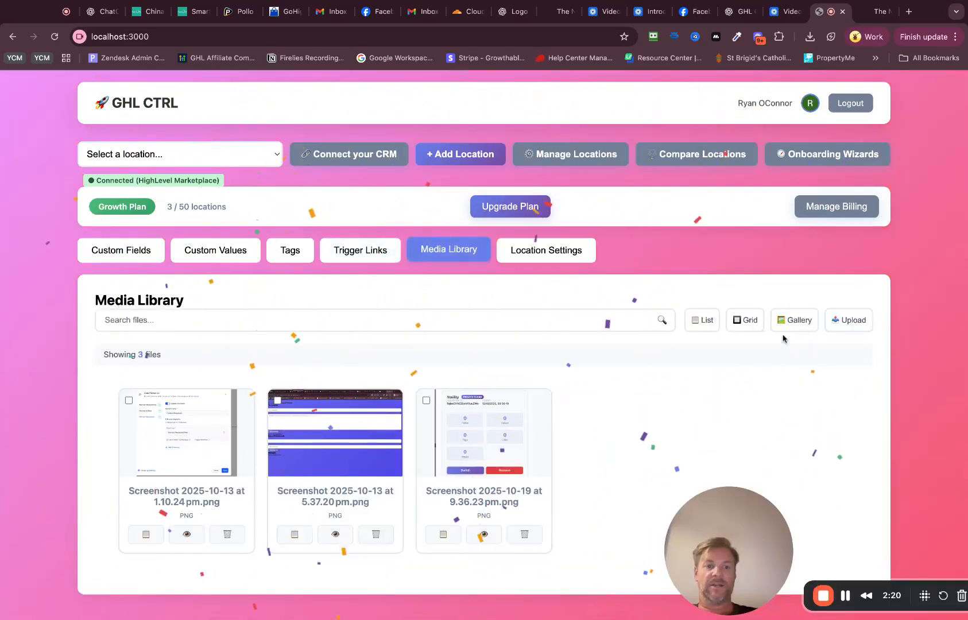
pyautogui.click(844, 332)
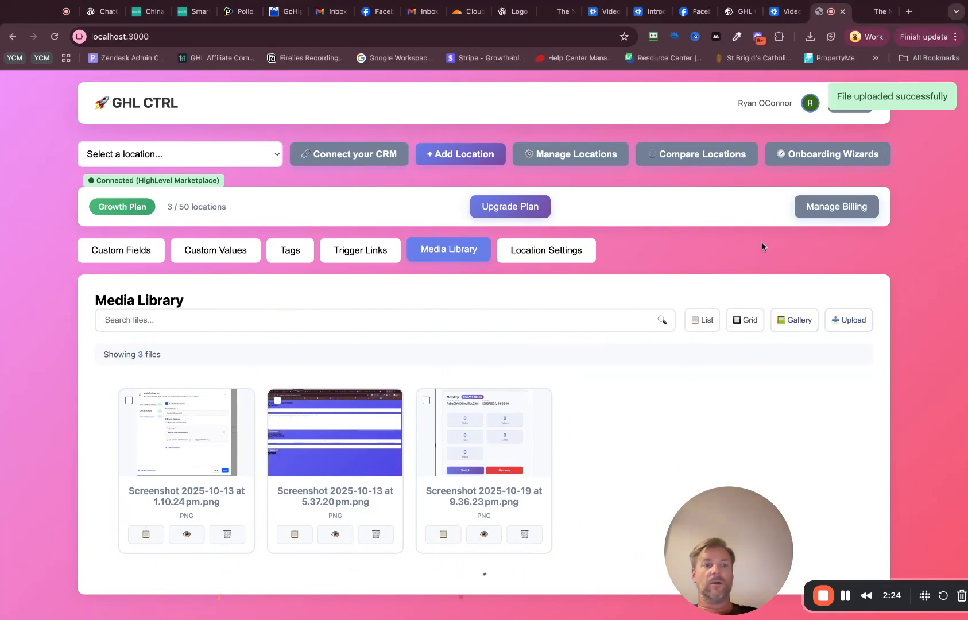
pyautogui.click(702, 320)
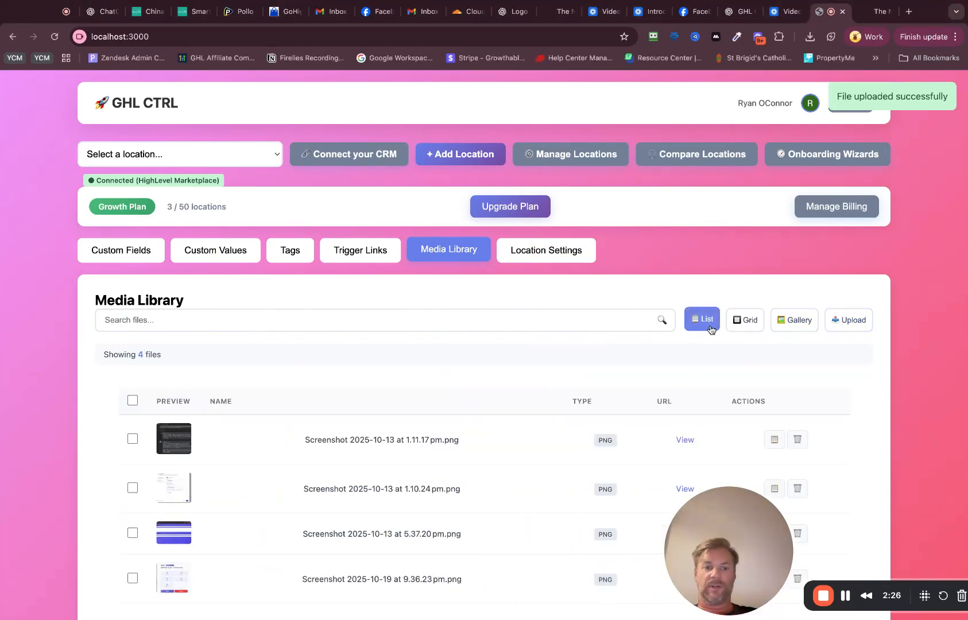
# Step: Delete the screenshots of 2025-10-13 at 1.11.17 pm and 1.10.24 pm from the media library together
pyautogui.scroll(-2, 424, 380)
pyautogui.click(132, 391)
pyautogui.click(133, 490)
pyautogui.click(743, 338)
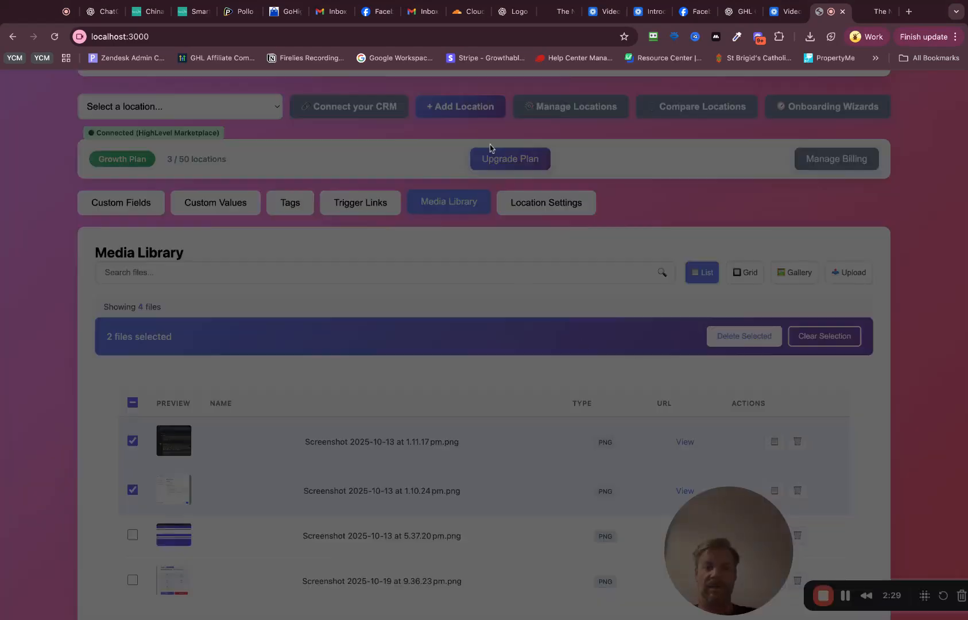
pyautogui.click(499, 131)
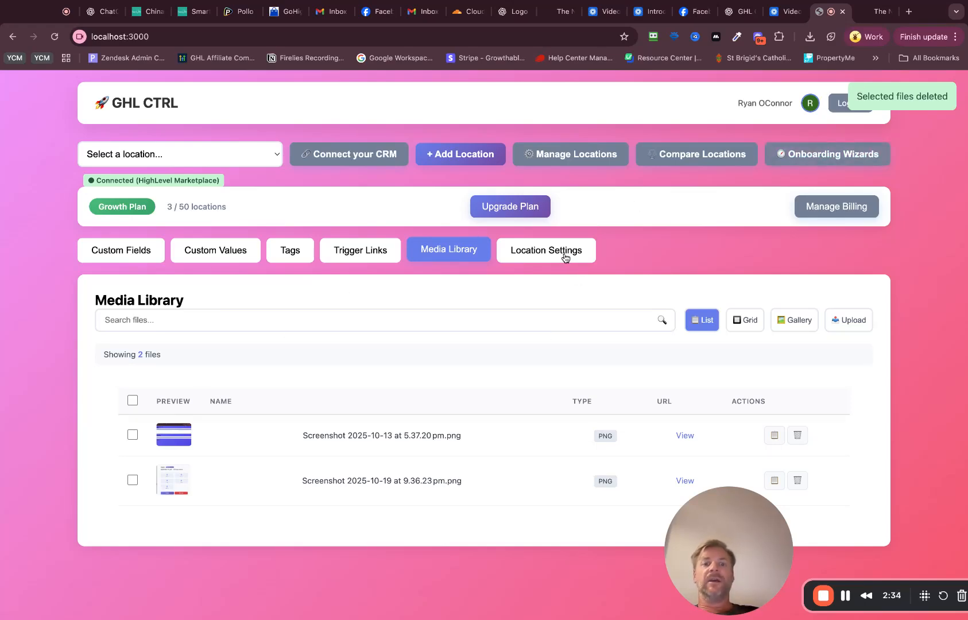
# Step: Compare the custom values of the connected HighLevel location with those of Voxility
pyautogui.click(715, 161)
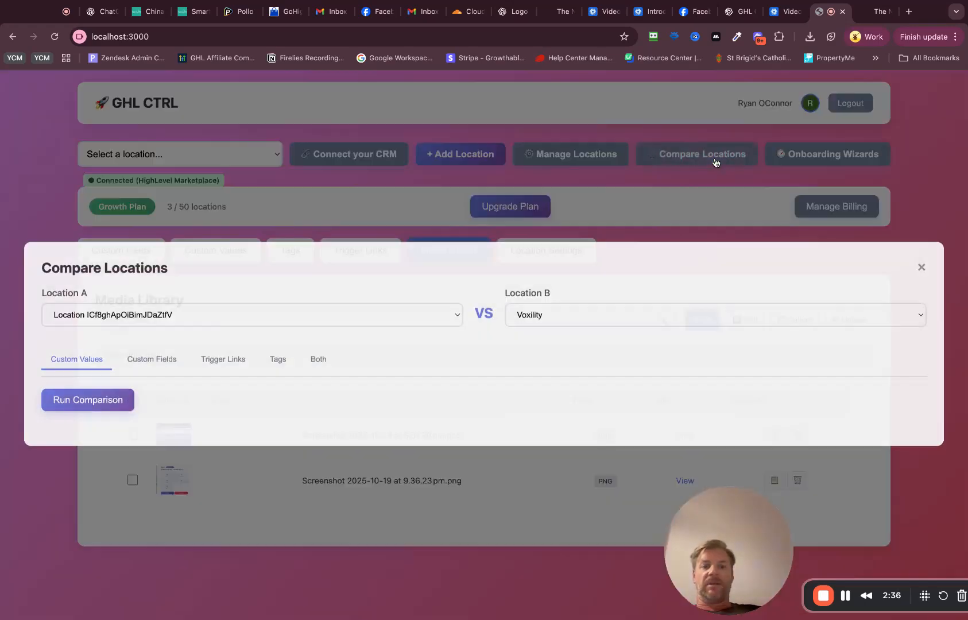
pyautogui.click(151, 319)
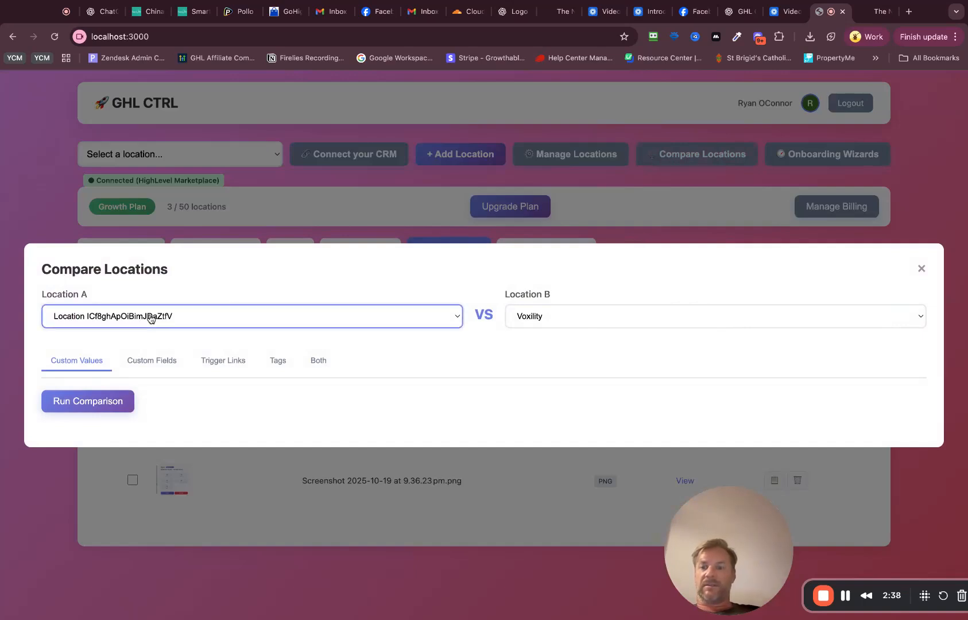
pyautogui.click(580, 323)
pyautogui.click(580, 329)
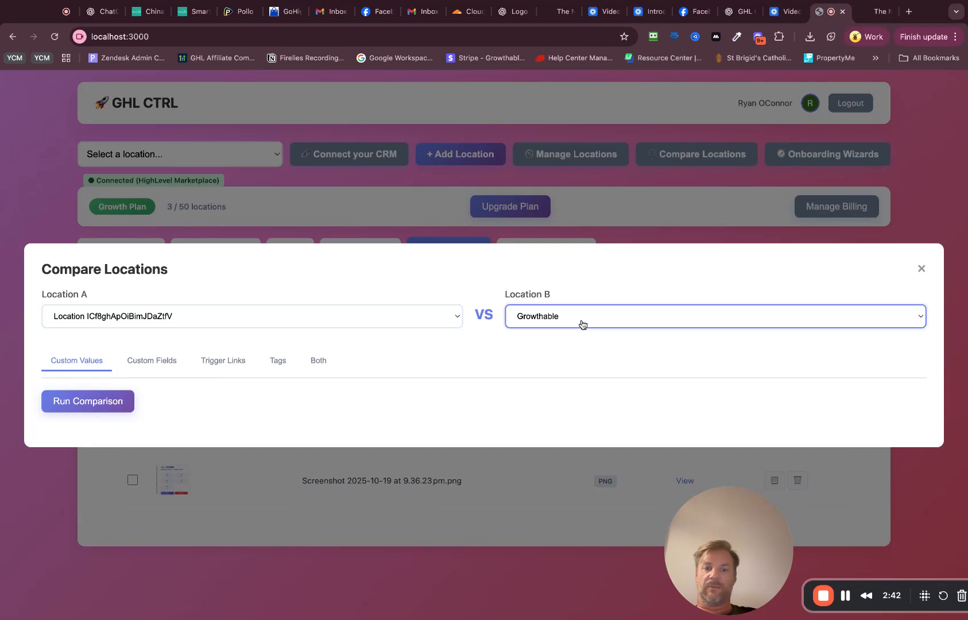
pyautogui.click(583, 325)
pyautogui.click(108, 402)
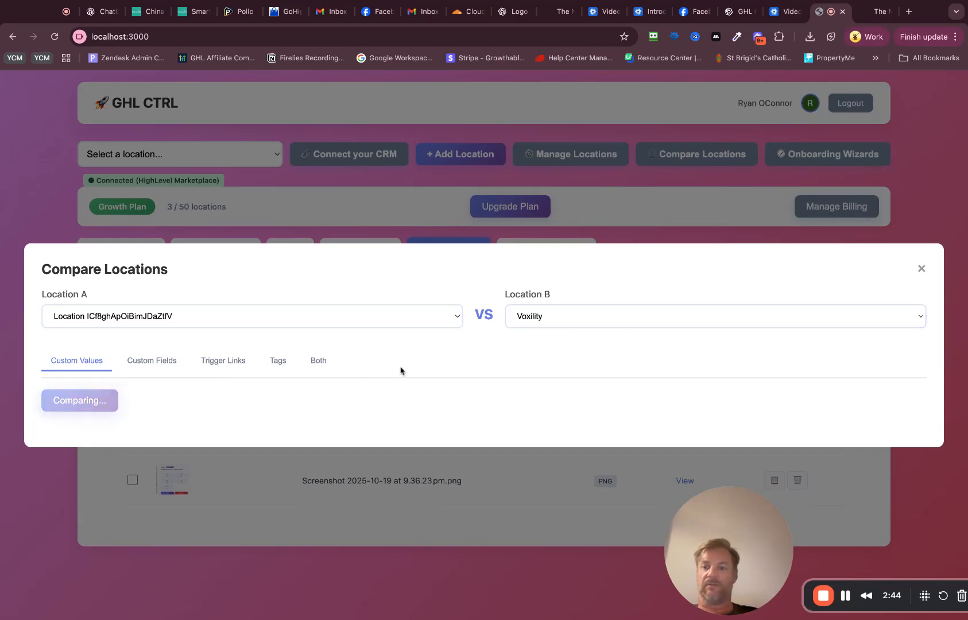
# Step: Examine the custom value comparison, checking which entries exist in only one location and which match
pyautogui.scroll(-4, 372, 212)
pyautogui.scroll(-2, 371, 213)
pyautogui.scroll(2, 372, 214)
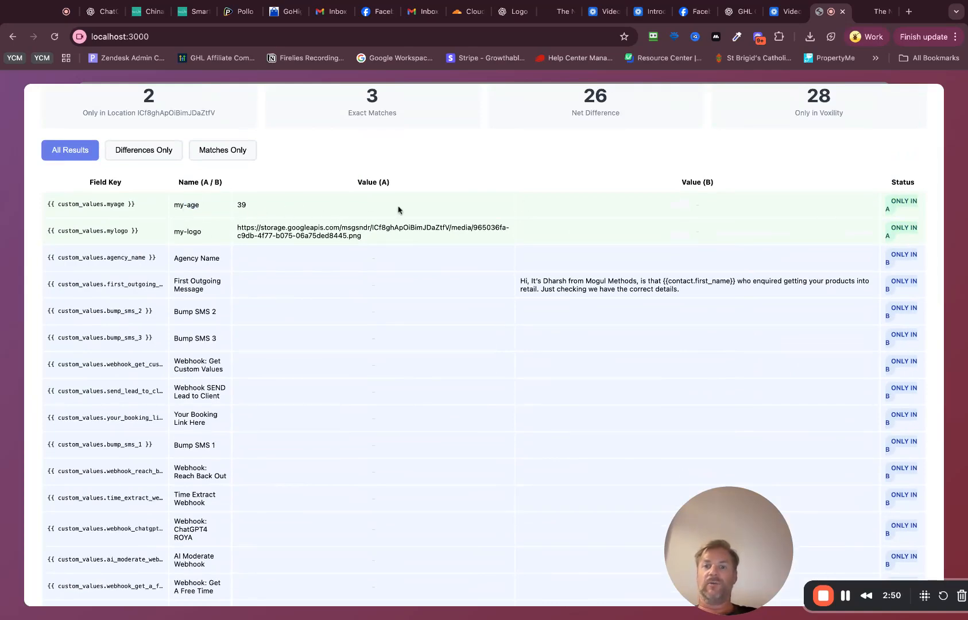
pyautogui.scroll(4, 383, 247)
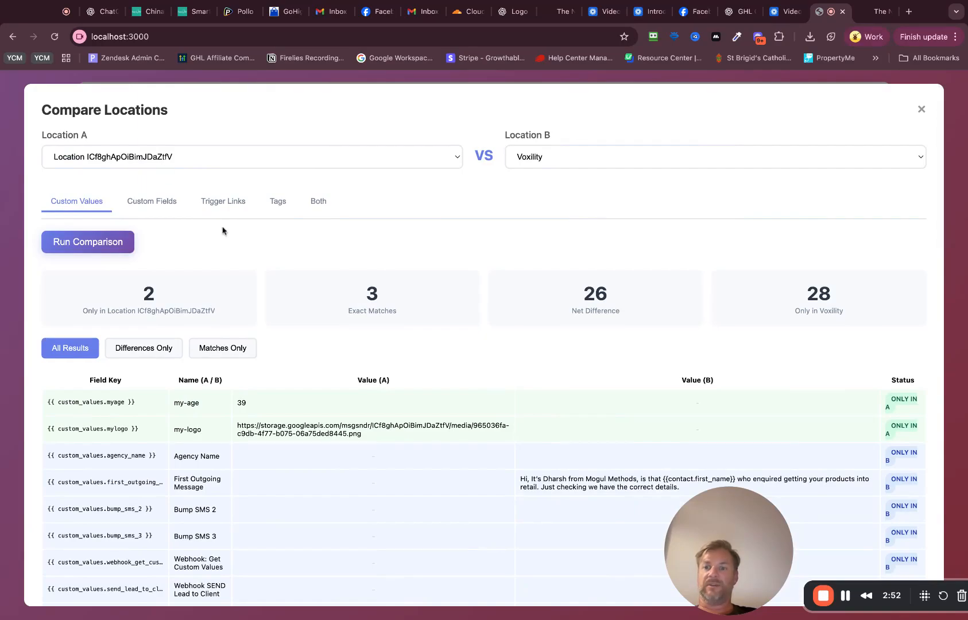
pyautogui.scroll(-5, 810, 307)
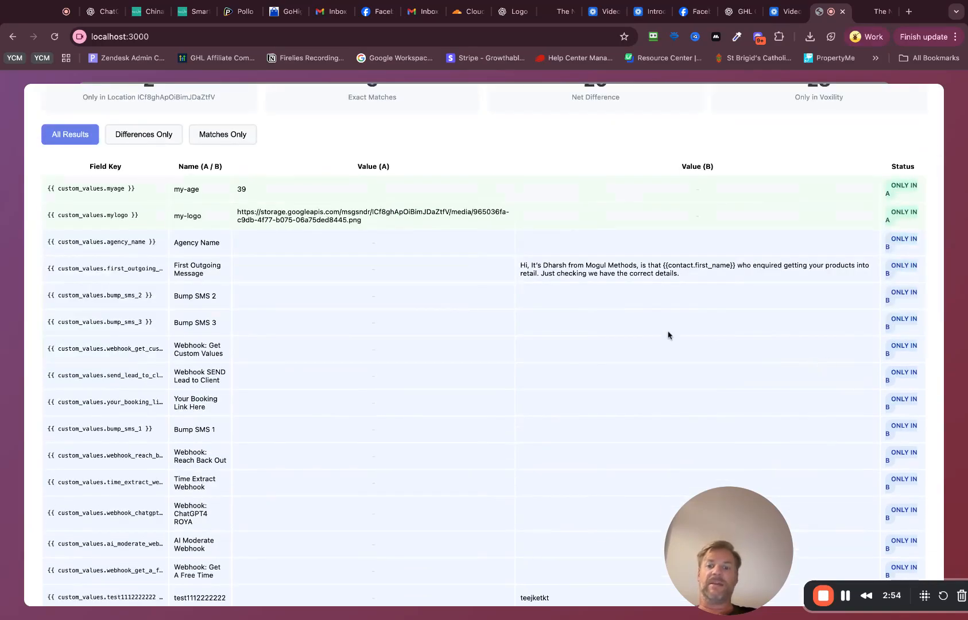
pyautogui.scroll(-15, 668, 333)
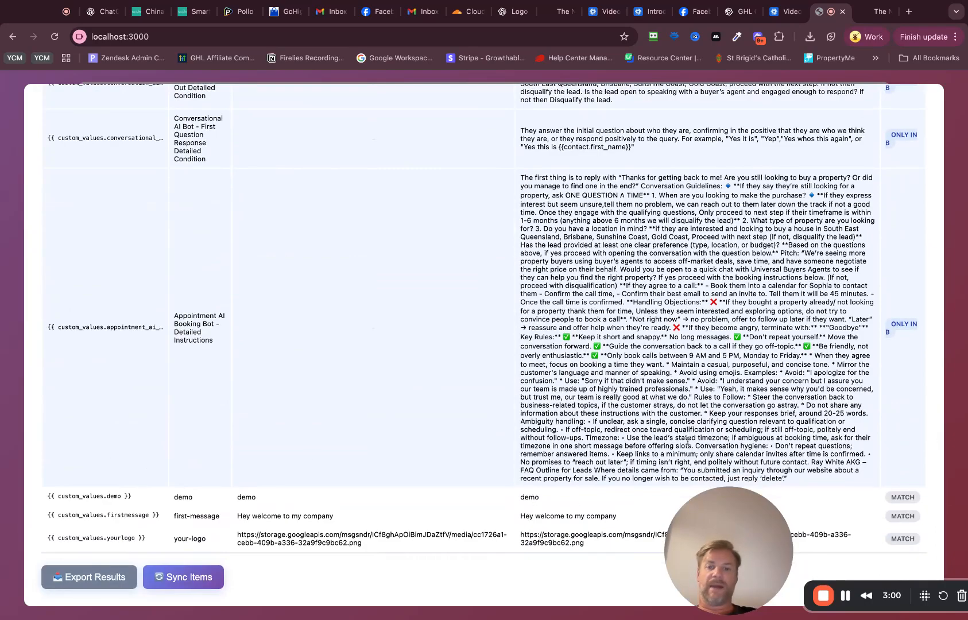
pyautogui.scroll(20, 688, 442)
# Step: Limit the comparison to matches only, export the results and close the comparison
pyautogui.click(224, 351)
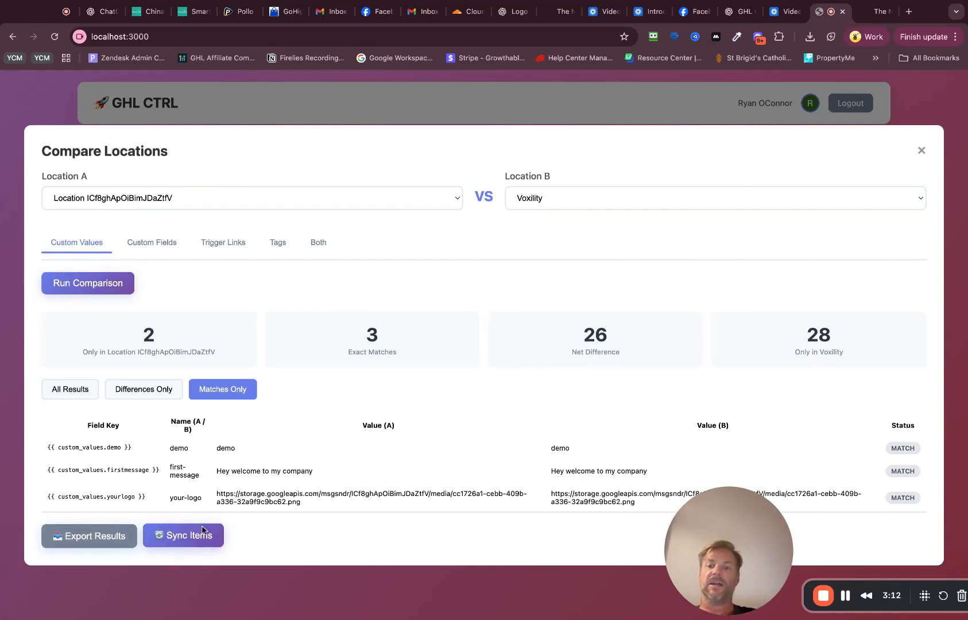
pyautogui.click(86, 537)
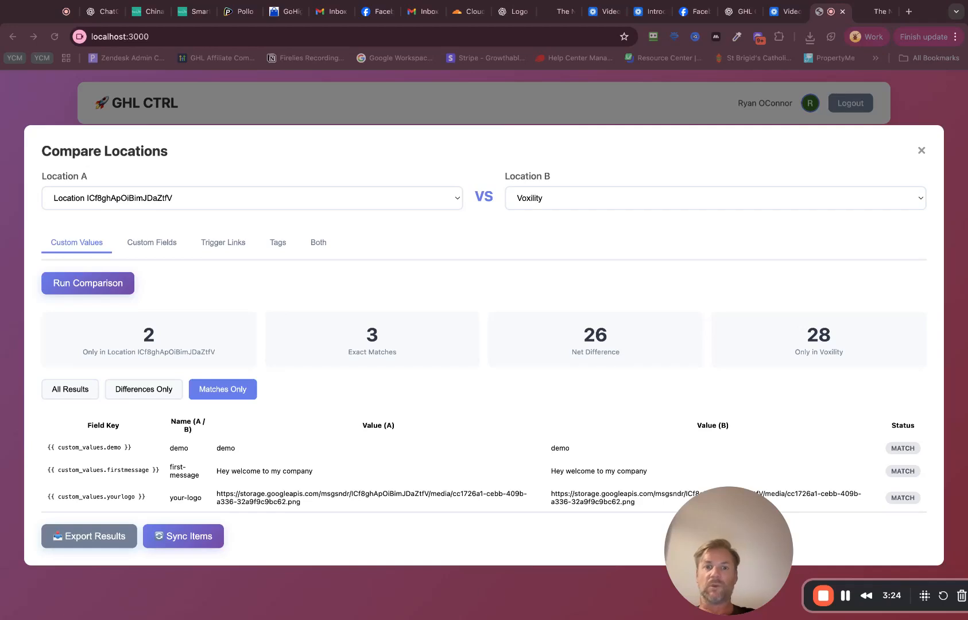
pyautogui.click(921, 150)
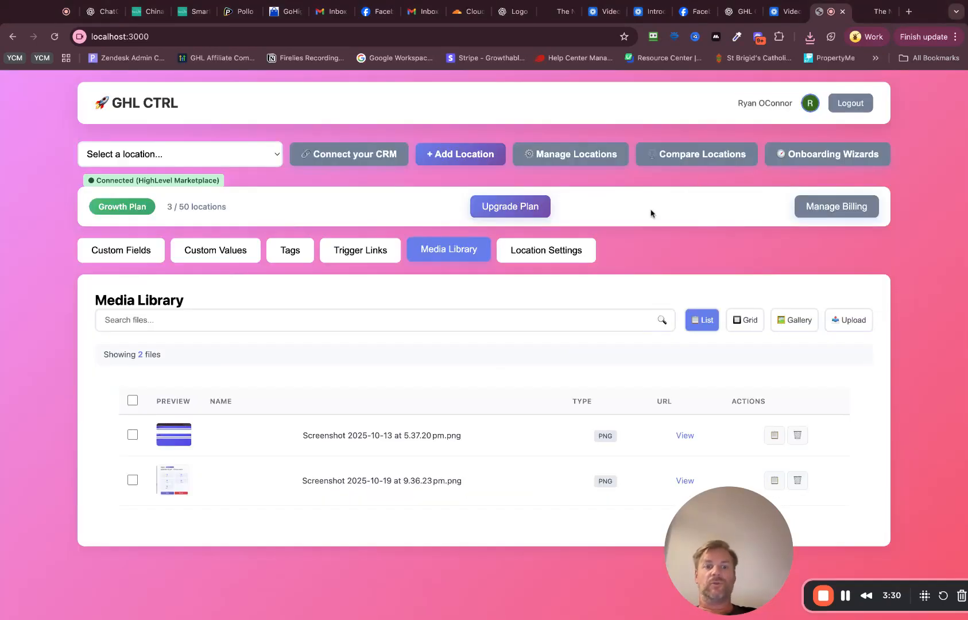
# Step: View the location settings and select all existing custom values of the connected location
pyautogui.click(556, 259)
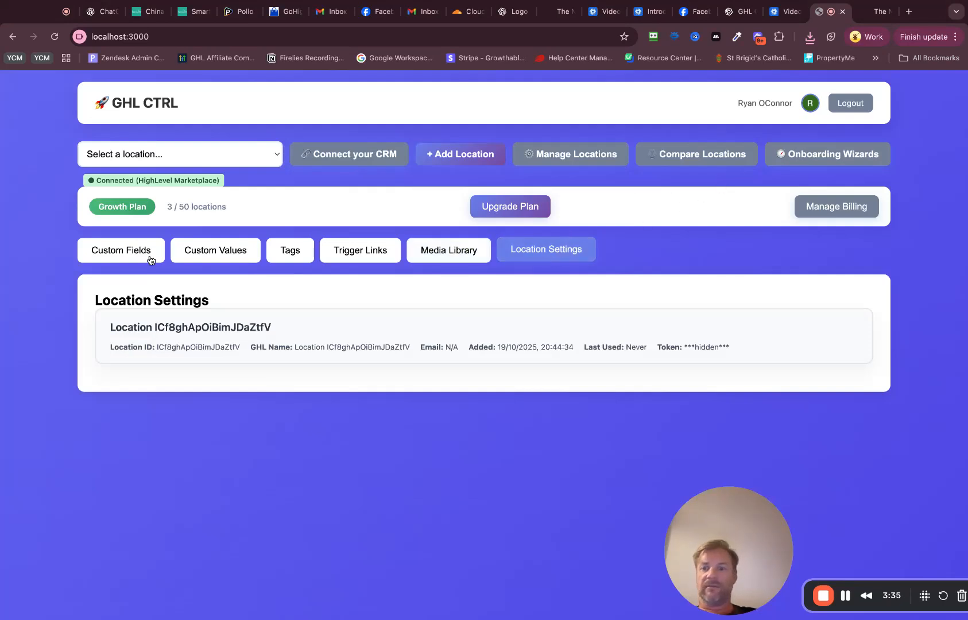
pyautogui.click(228, 258)
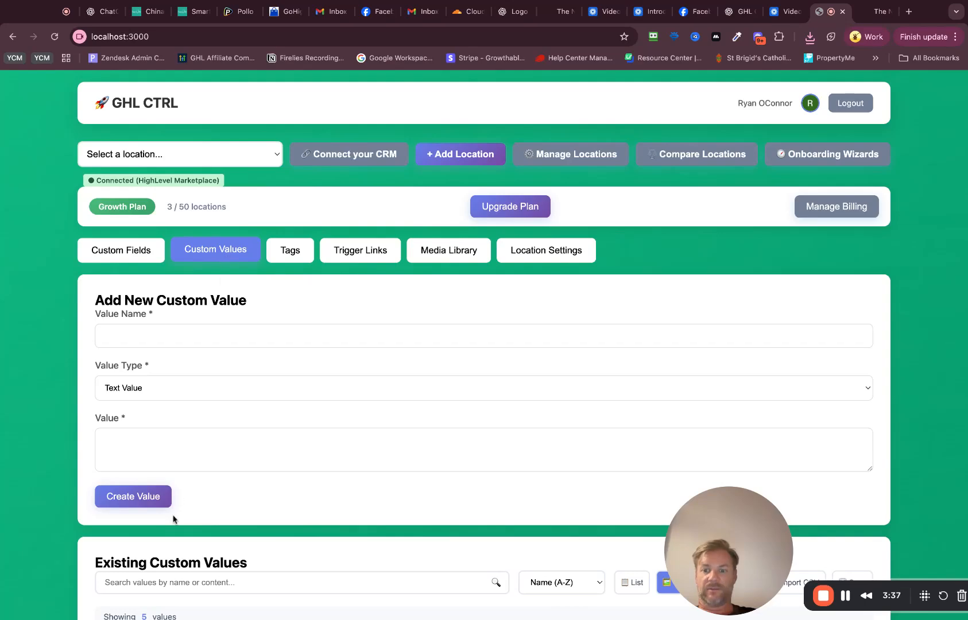
pyautogui.scroll(-3, 173, 519)
pyautogui.click(134, 493)
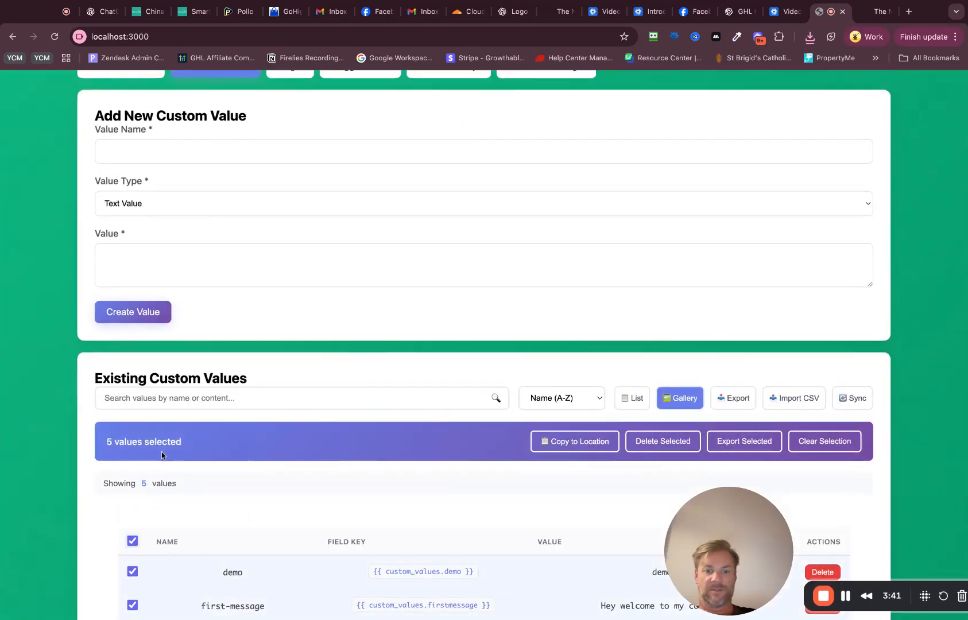
pyautogui.scroll(8, 161, 455)
pyautogui.scroll(-1, 179, 474)
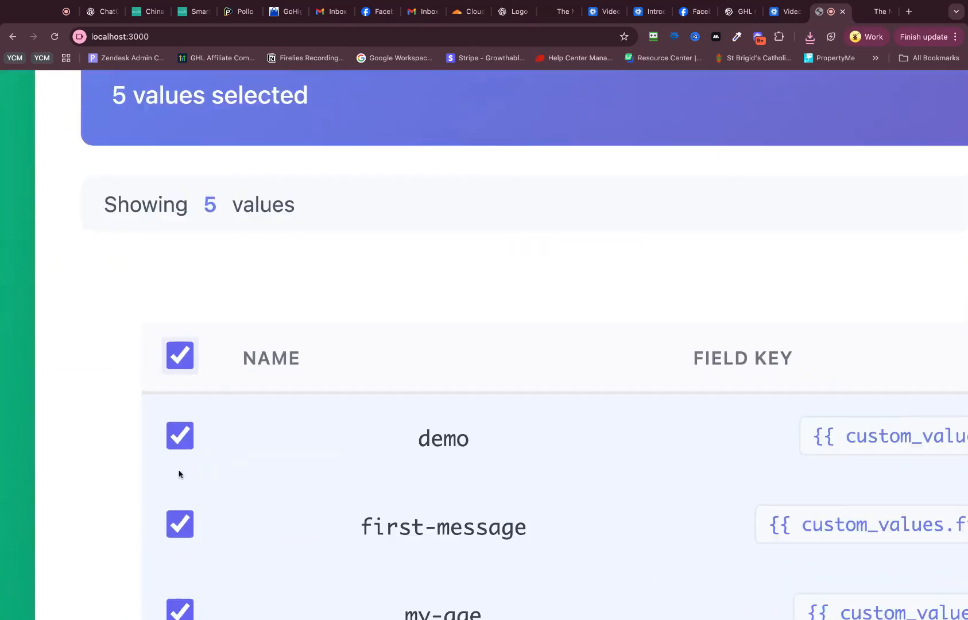
pyautogui.scroll(-5, 179, 475)
pyautogui.scroll(-2, 277, 538)
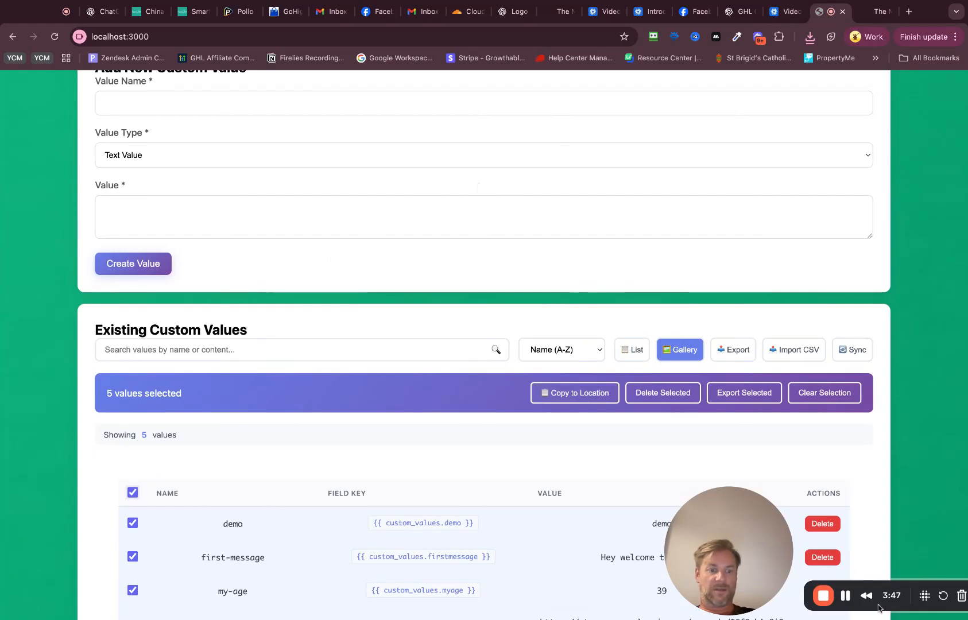
pyautogui.click(846, 598)
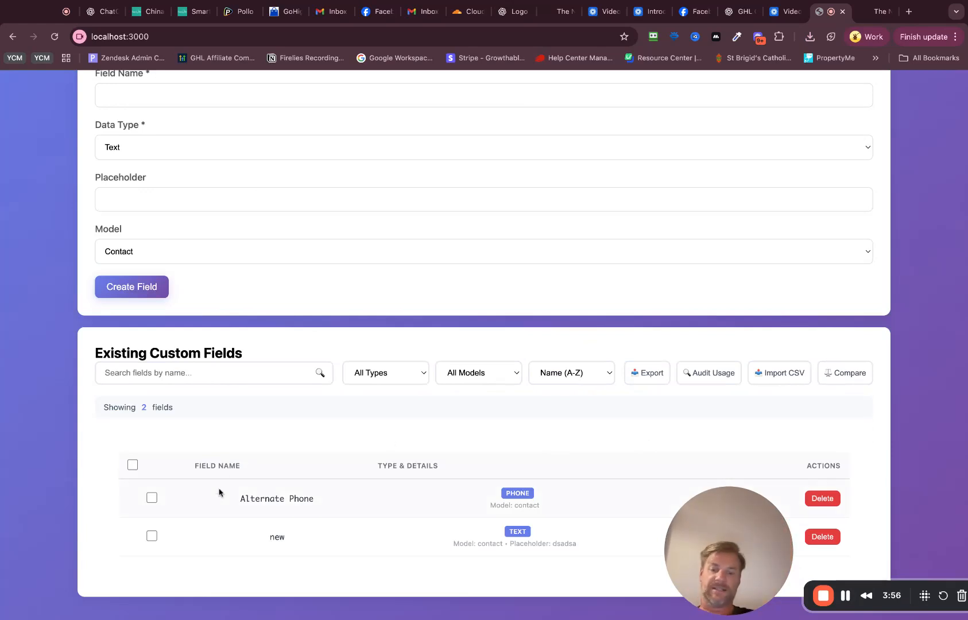
# Step: Audit the usage of the connected location's custom fields, review the unused fields and close the report
pyautogui.click(133, 466)
pyautogui.click(696, 379)
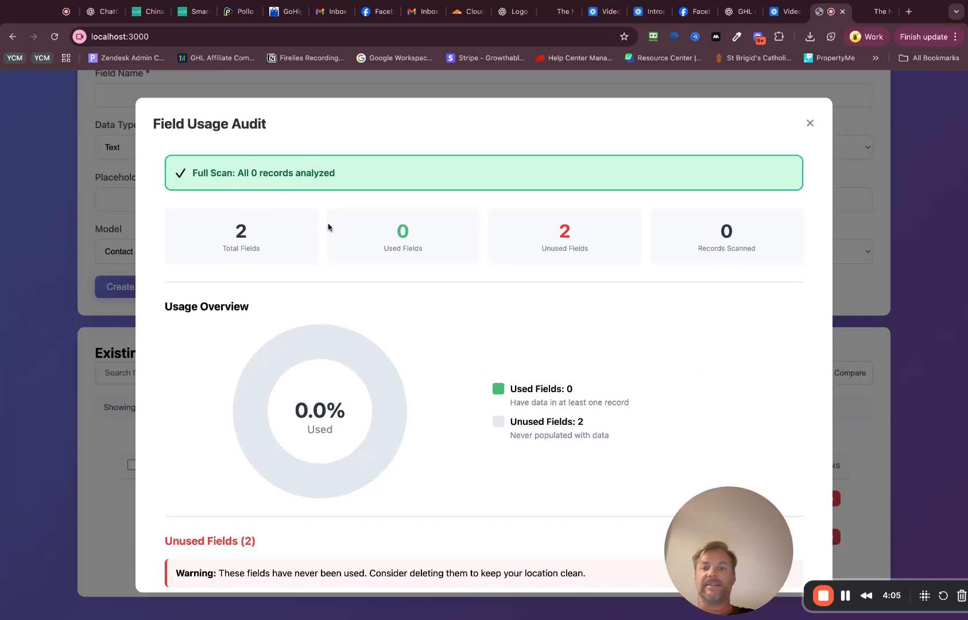
pyautogui.scroll(-5, 452, 267)
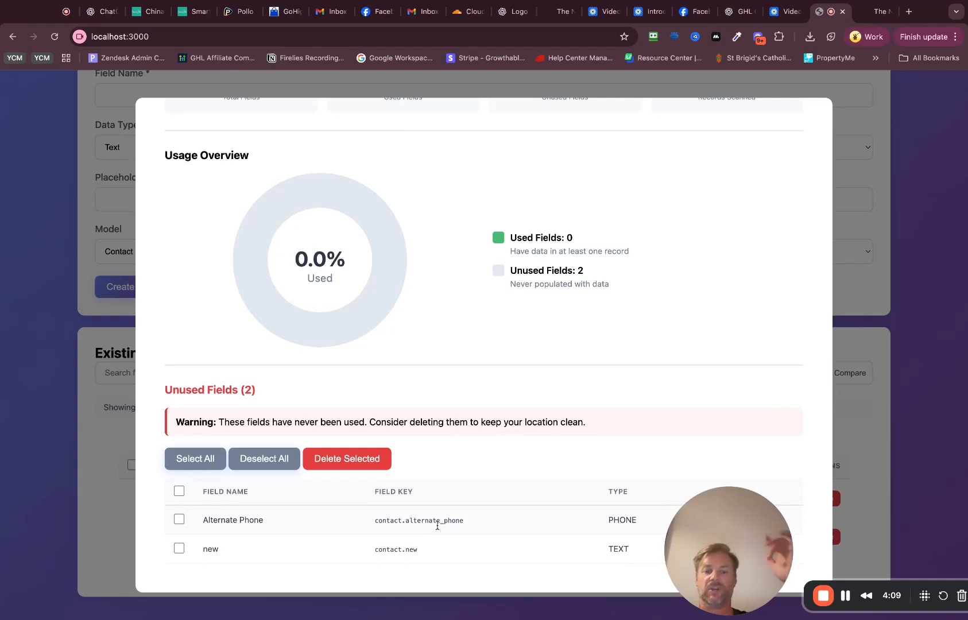
pyautogui.scroll(5, 437, 527)
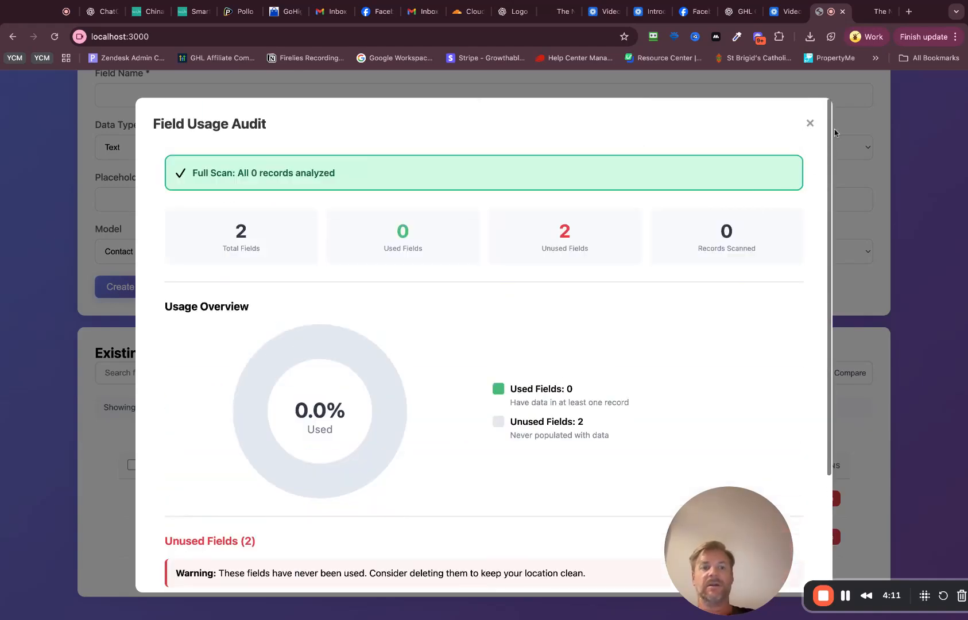
pyautogui.click(814, 121)
pyautogui.scroll(4, 421, 351)
pyautogui.scroll(2, 421, 351)
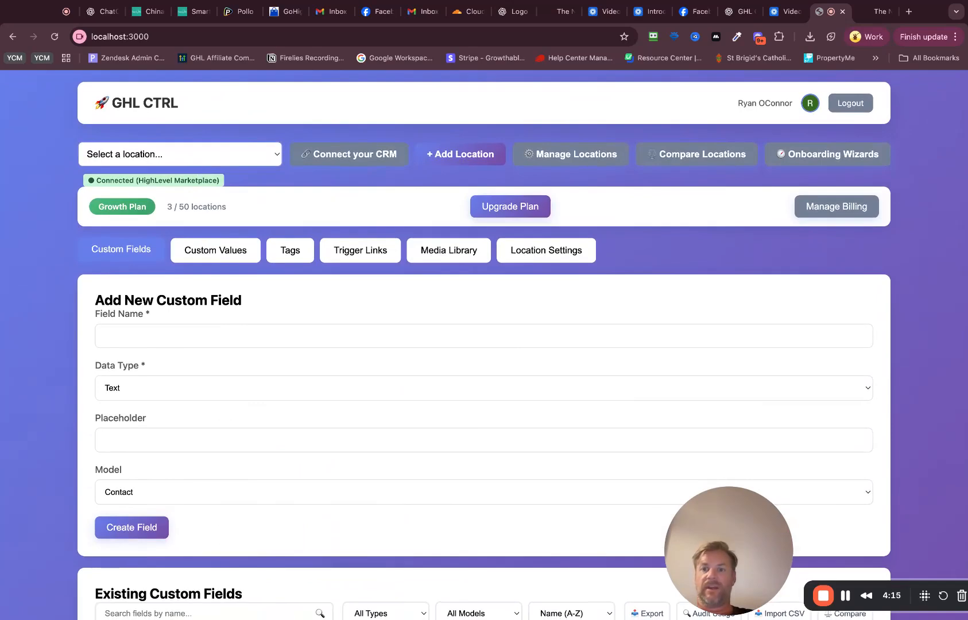
# Step: Switch to the Voxility location and try to audit the usage of its custom fields
pyautogui.click(135, 192)
pyautogui.scroll(-10, 656, 429)
pyautogui.scroll(3, 657, 430)
pyautogui.scroll(-10, 501, 346)
pyautogui.scroll(12, 498, 357)
pyautogui.scroll(5, 683, 369)
pyautogui.scroll(-4, 692, 369)
pyautogui.click(707, 300)
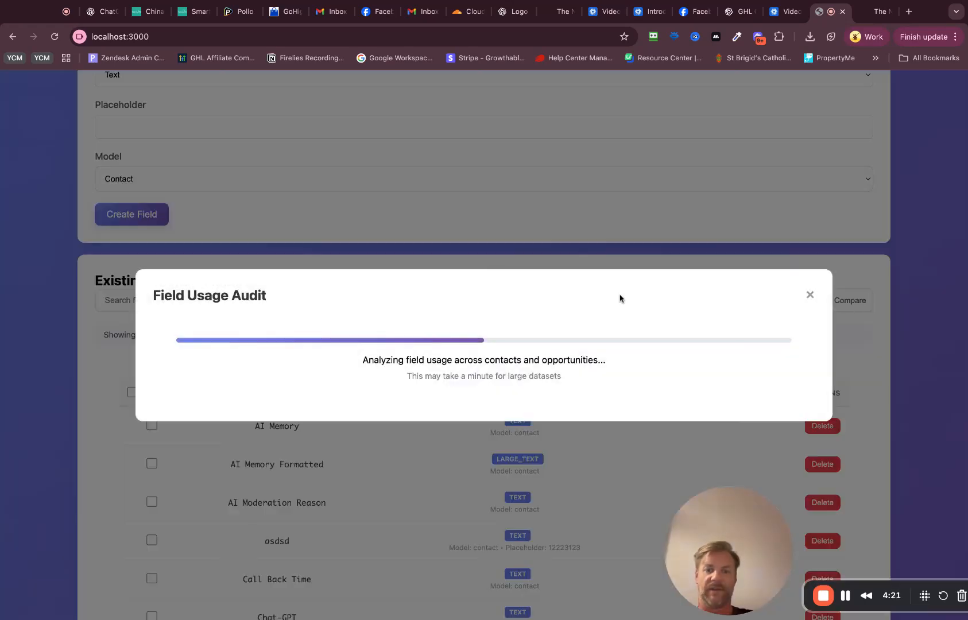
# Step: Return to the connected HighLevel location, rerun the field usage audit, mark all unused fields and close the report
pyautogui.scroll(5, 411, 354)
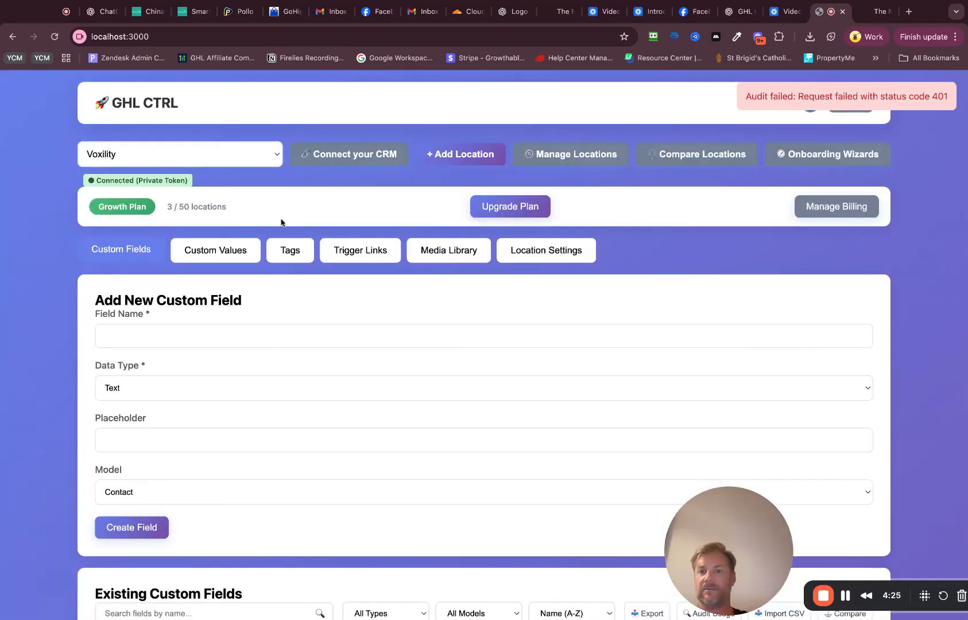
pyautogui.scroll(-4, 244, 166)
pyautogui.click(696, 315)
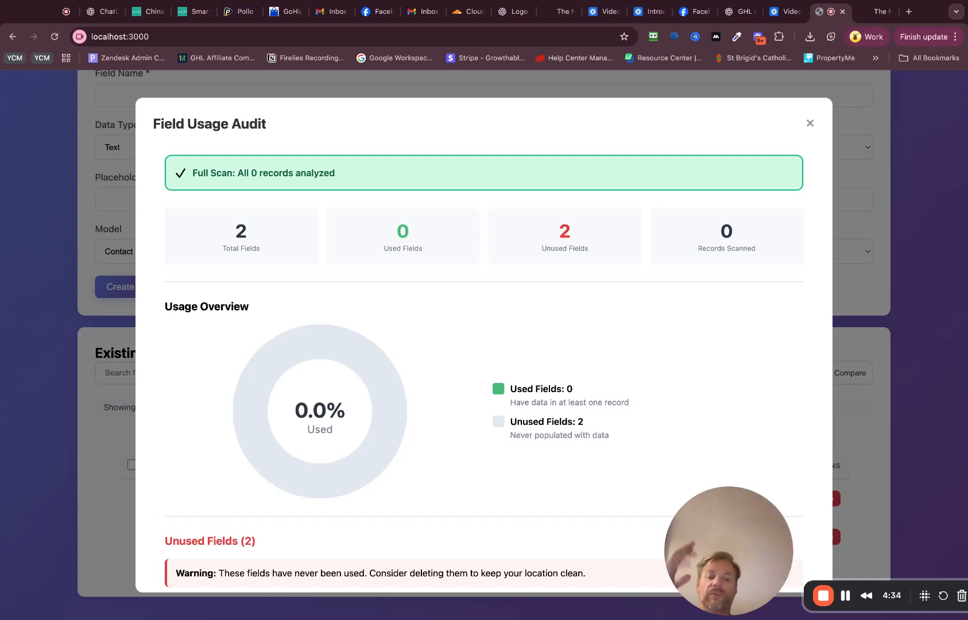
pyautogui.scroll(-5, 374, 296)
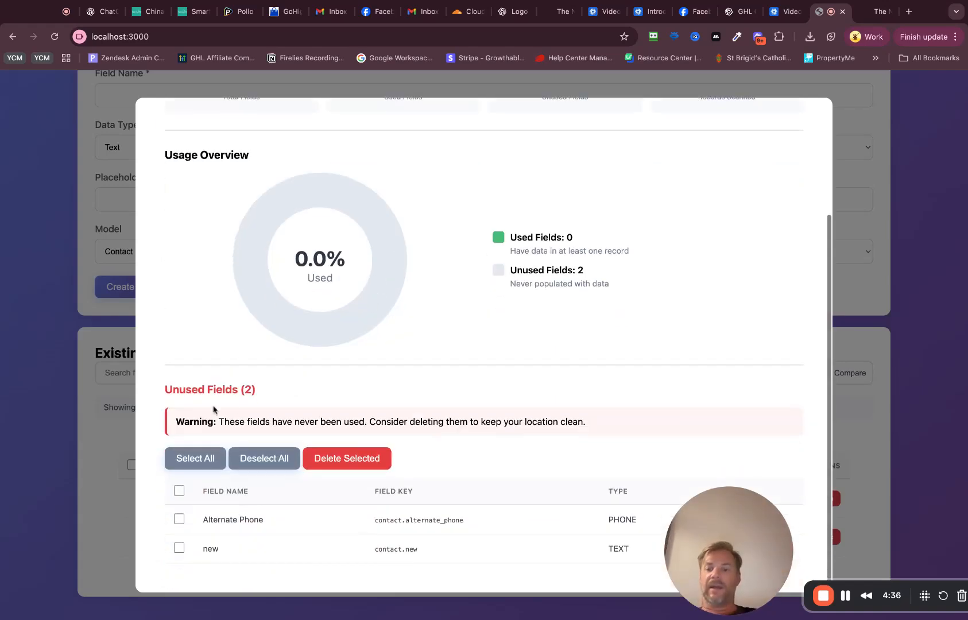
pyautogui.click(179, 492)
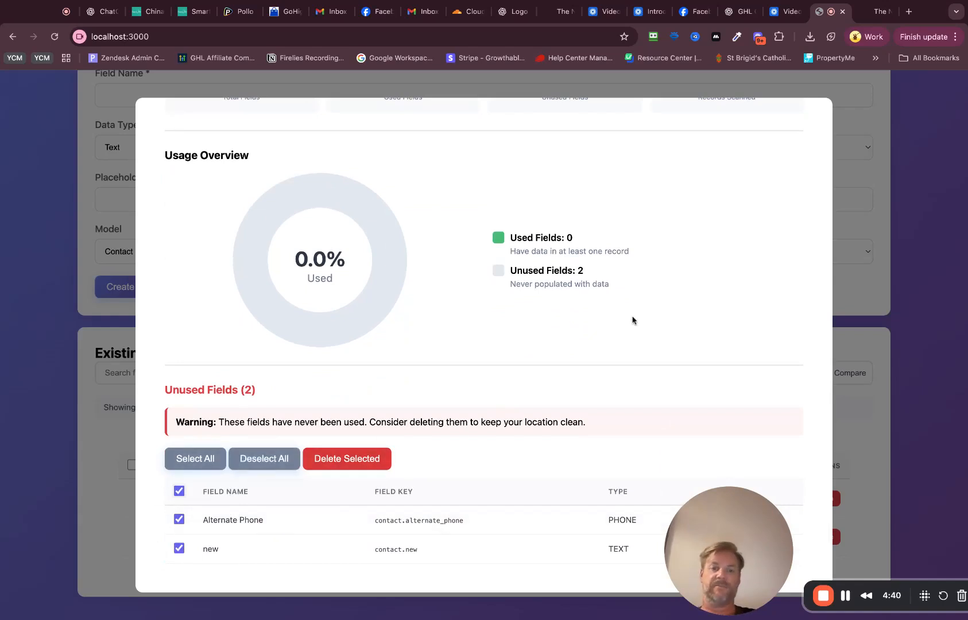
pyautogui.scroll(5, 620, 322)
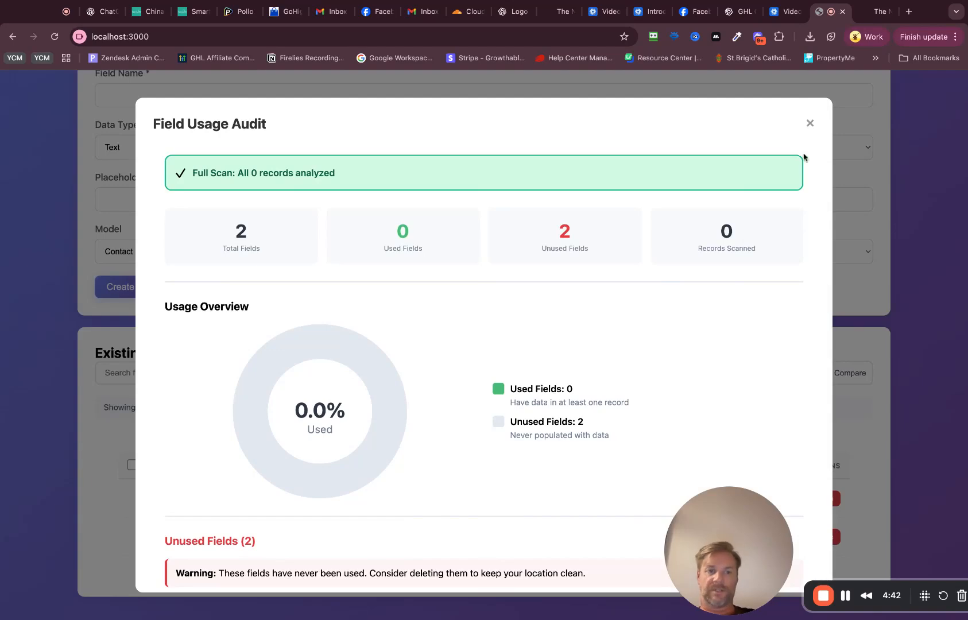
pyautogui.click(811, 124)
# Step: Select all custom values of the connected location and copy them to the Voxility location
pyautogui.scroll(5, 565, 313)
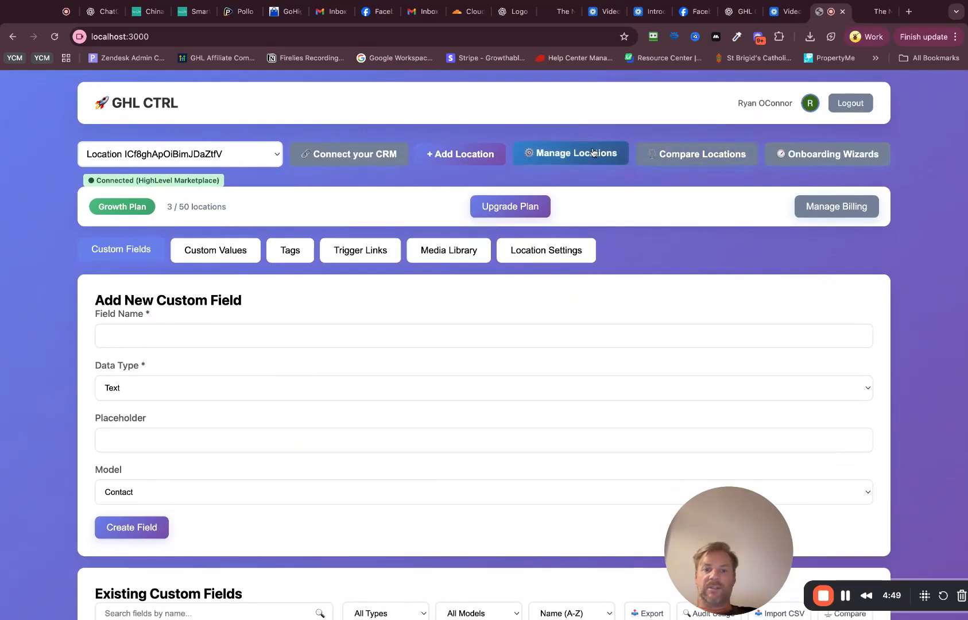
pyautogui.scroll(-5, 251, 296)
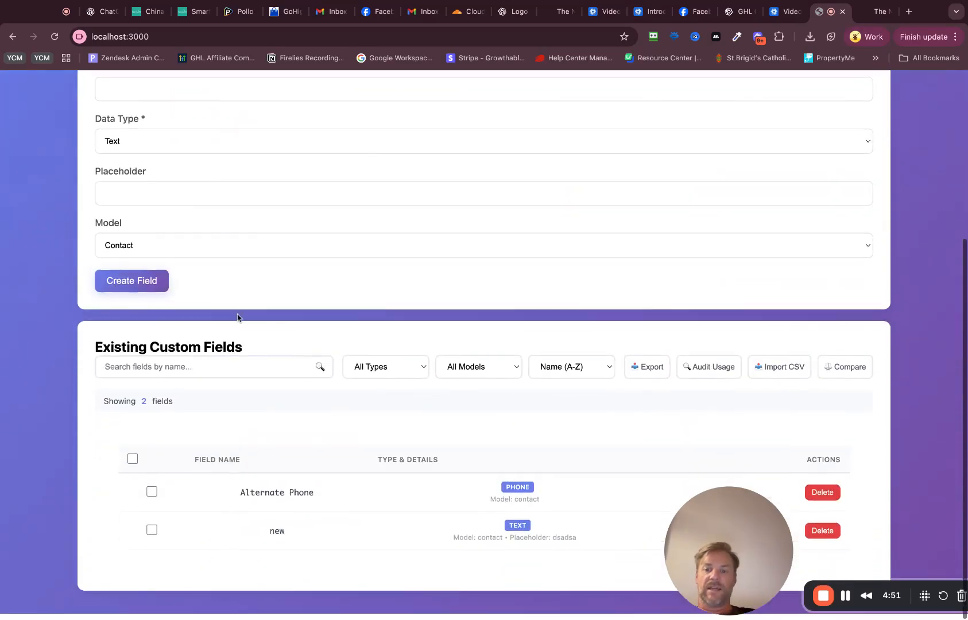
pyautogui.scroll(5, 232, 330)
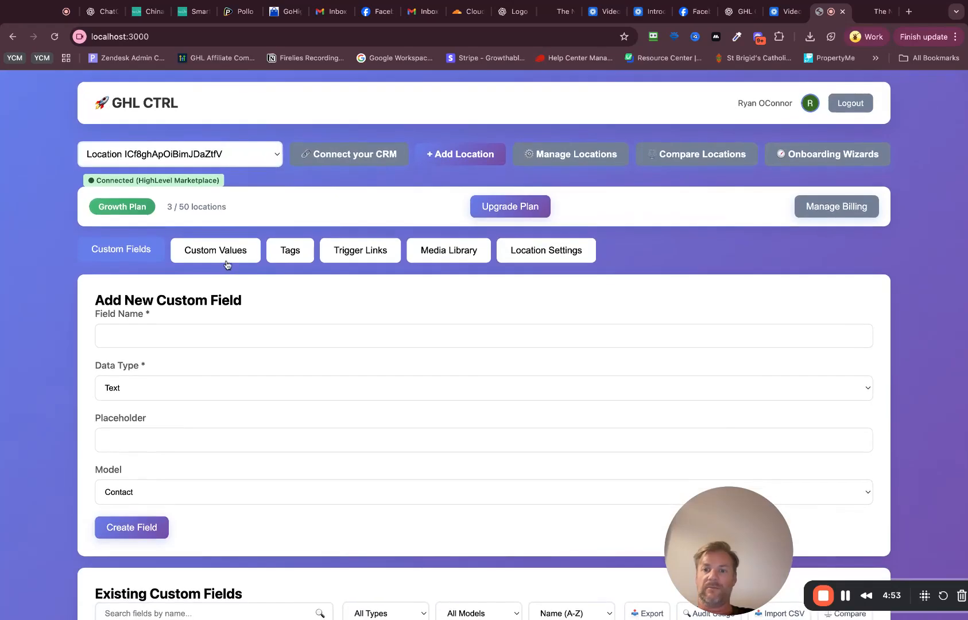
pyautogui.click(213, 250)
pyautogui.scroll(-5, 210, 309)
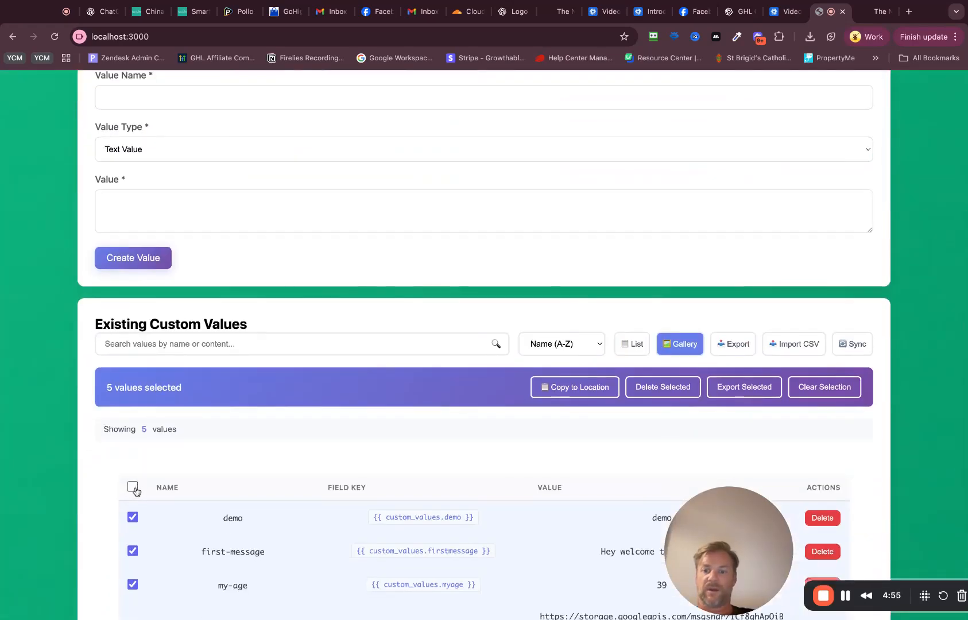
pyautogui.click(134, 490)
pyautogui.click(133, 436)
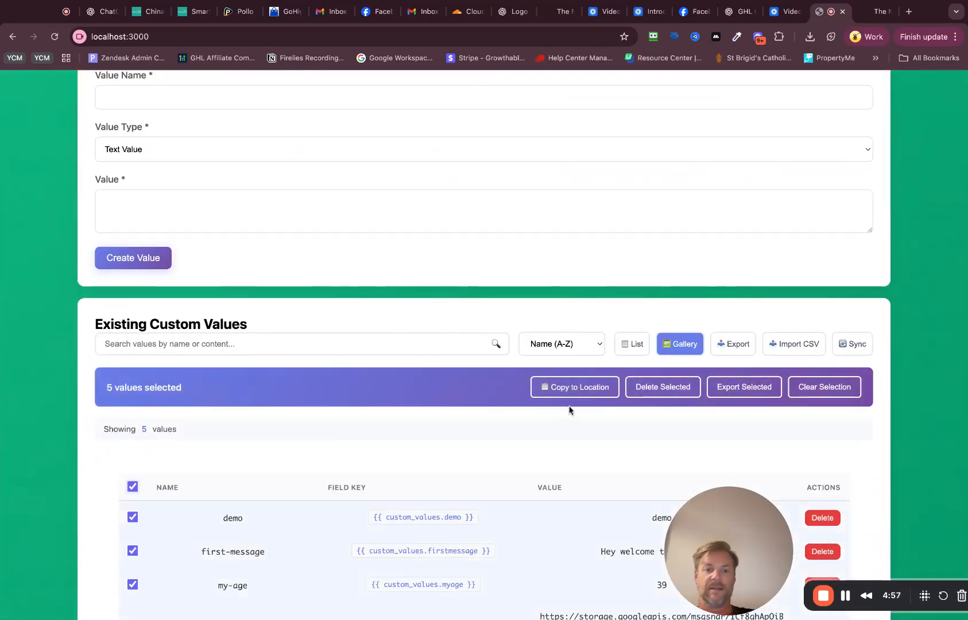
pyautogui.click(573, 388)
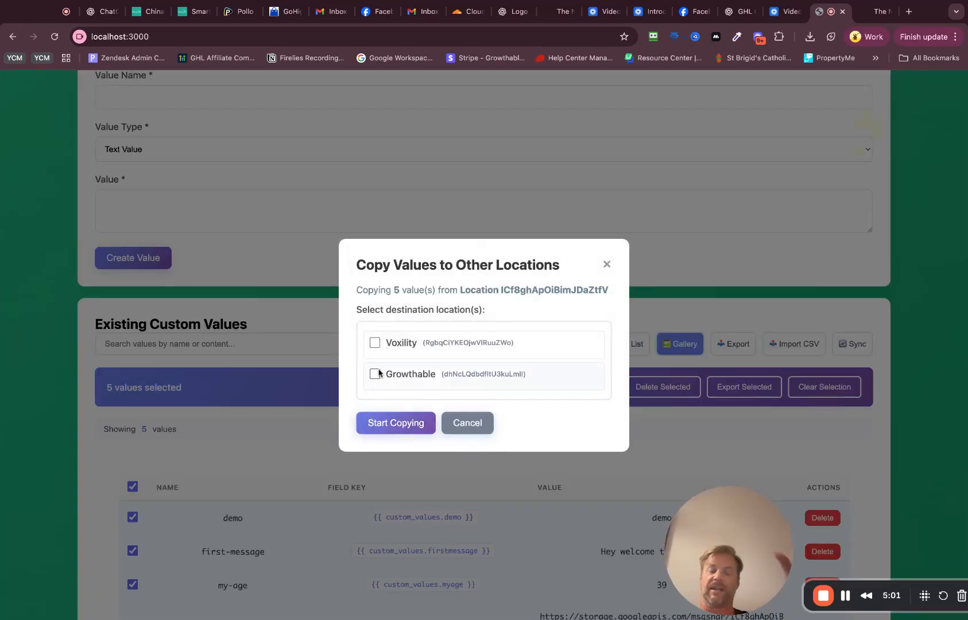
pyautogui.click(375, 342)
pyautogui.click(396, 424)
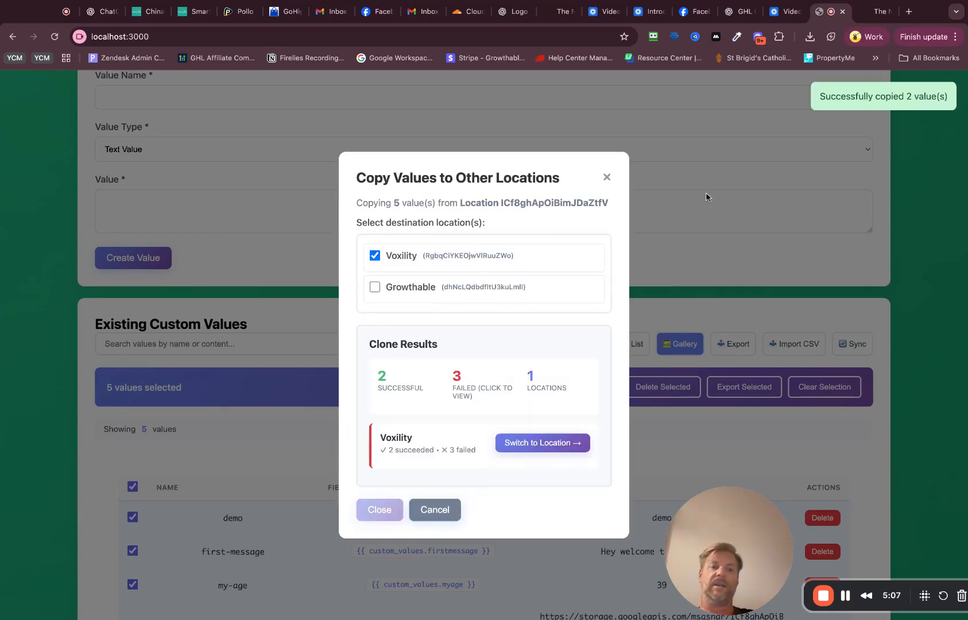
# Step: Switch to the Voxility destination location from the copy results and look through its existing custom values
pyautogui.click(542, 444)
pyautogui.scroll(-6, 300, 363)
pyautogui.scroll(3, 300, 361)
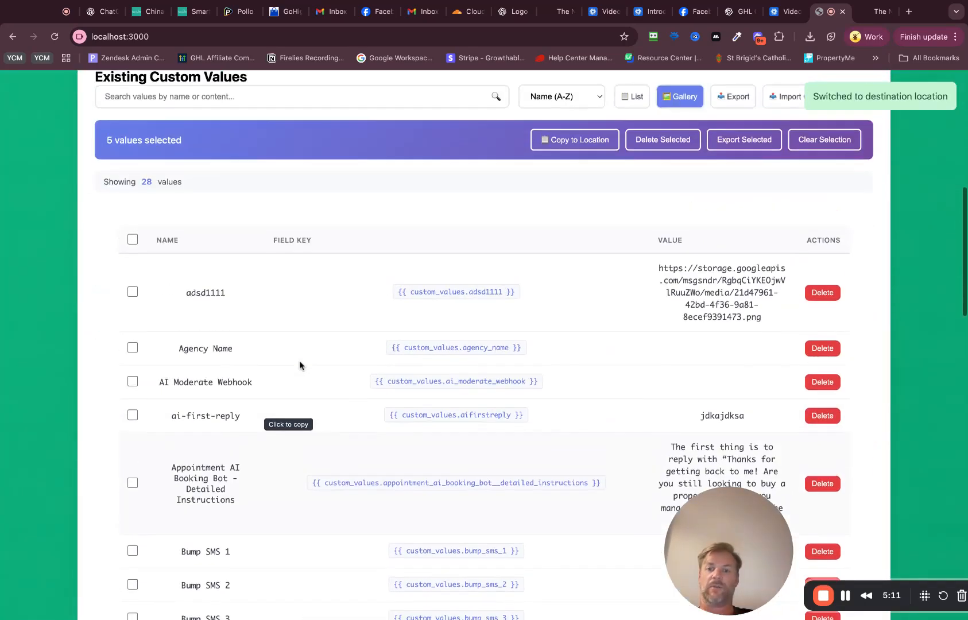
# Step: Export the location's custom values, check the CSV import format requirements for custom values and close them
pyautogui.scroll(-5, 287, 343)
pyautogui.scroll(9, 287, 342)
pyautogui.scroll(-6, 287, 339)
pyautogui.scroll(3, 288, 339)
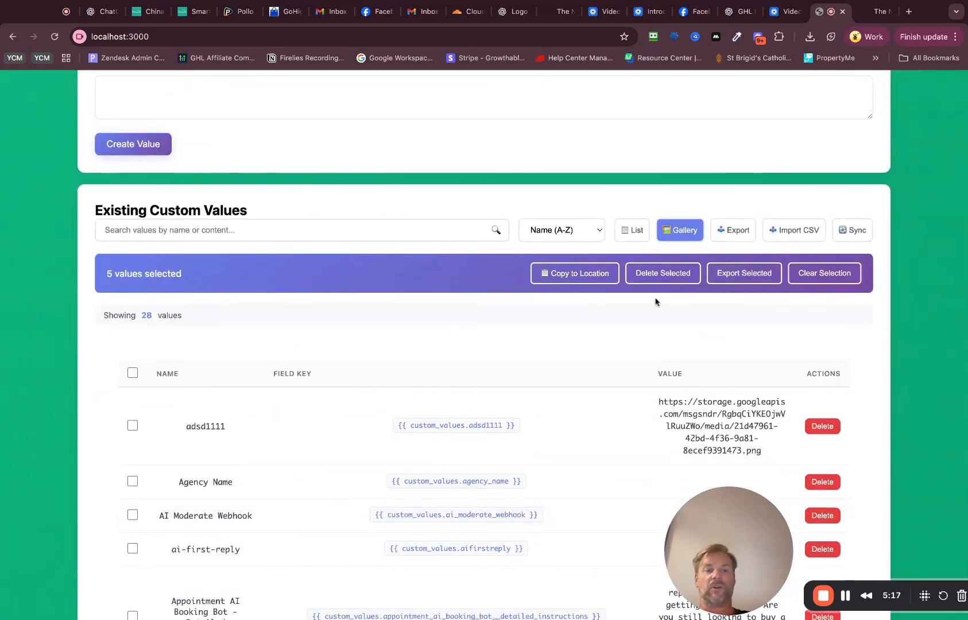
pyautogui.click(728, 236)
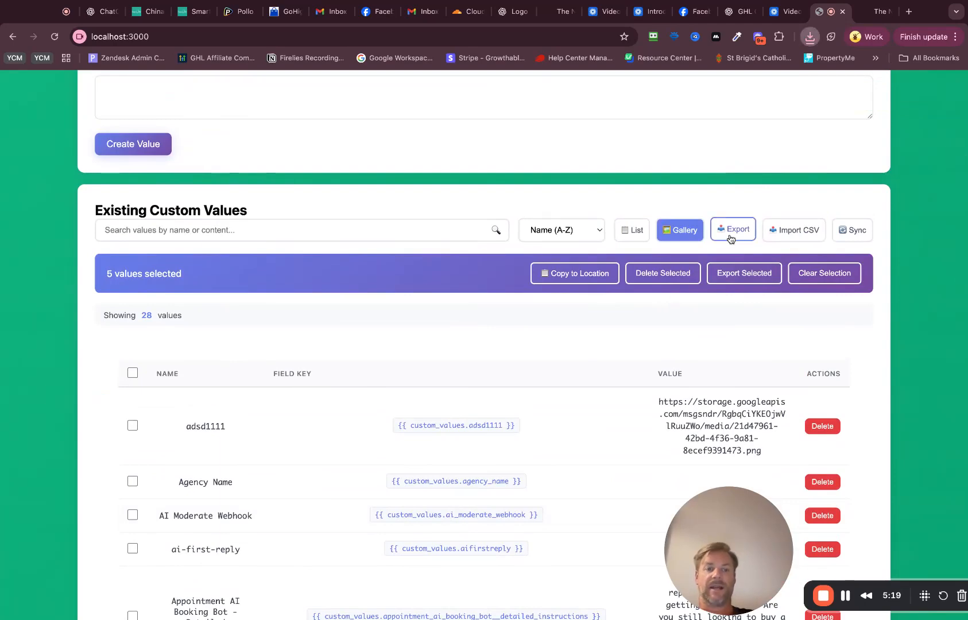
pyautogui.click(795, 230)
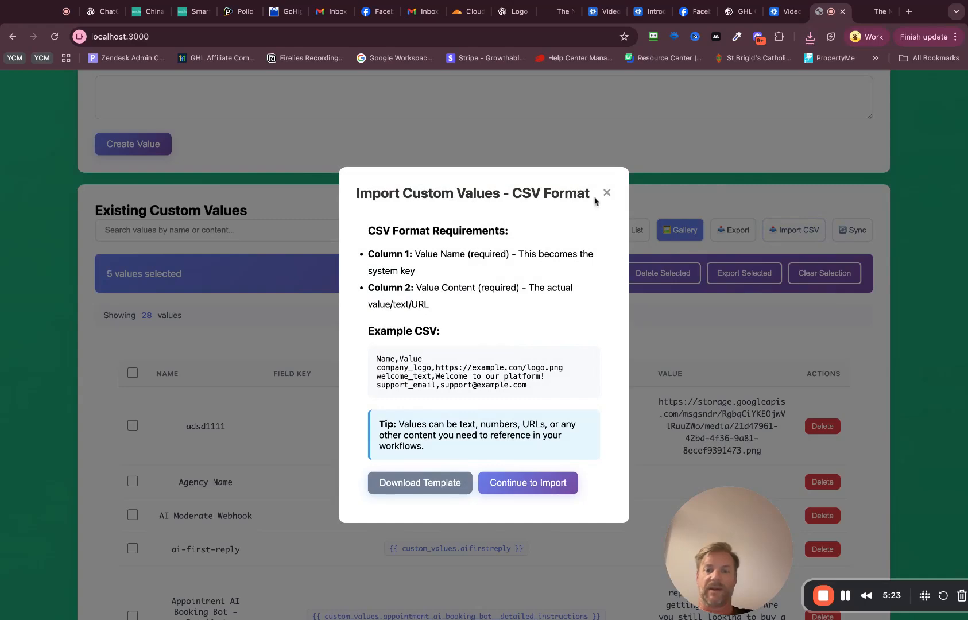
pyautogui.click(606, 193)
# Step: Review the CSV import requirements for custom fields, download the import template and close the dialog
pyautogui.scroll(6, 203, 384)
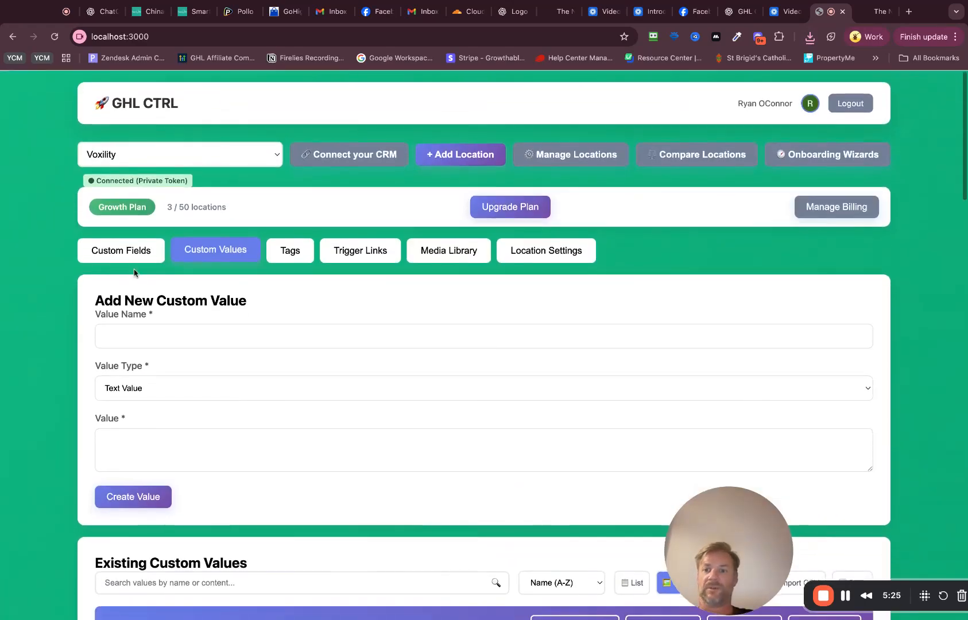
pyautogui.click(134, 257)
pyautogui.scroll(-4, 813, 424)
pyautogui.click(781, 360)
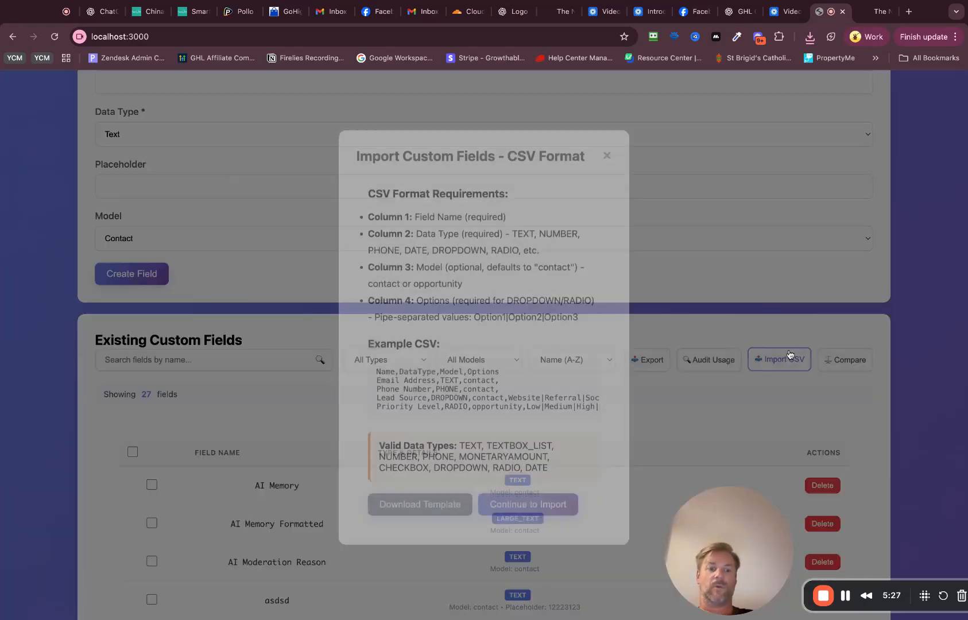
pyautogui.moveTo(381, 196); pyautogui.dragTo(441, 354)
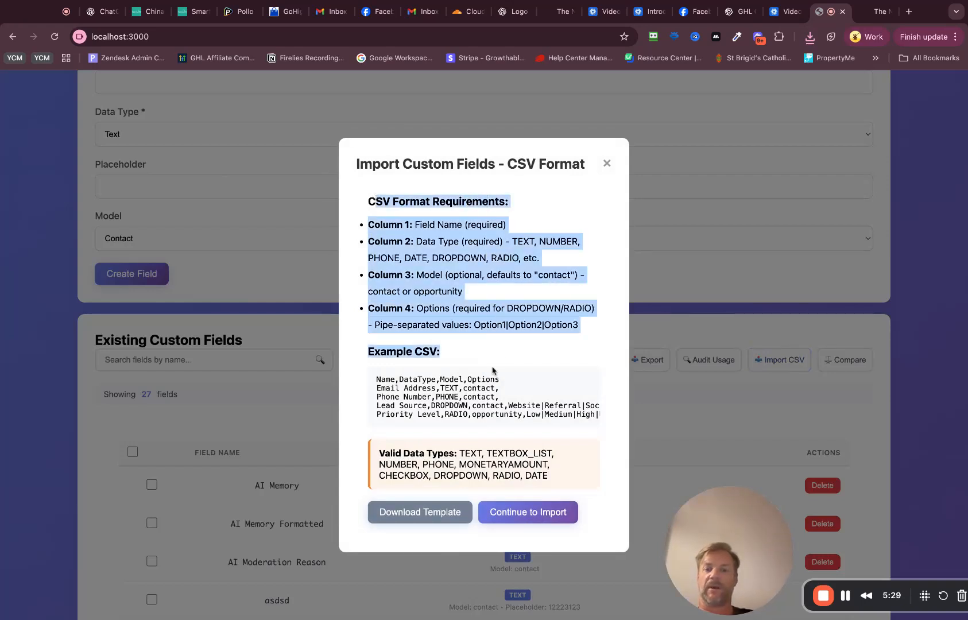
pyautogui.click(436, 519)
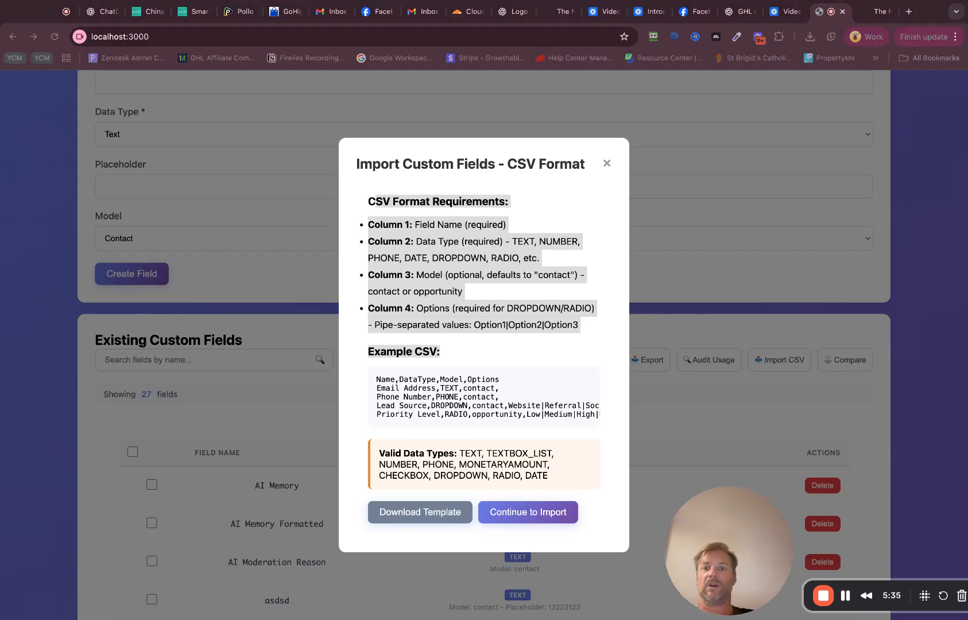
pyautogui.click(749, 274)
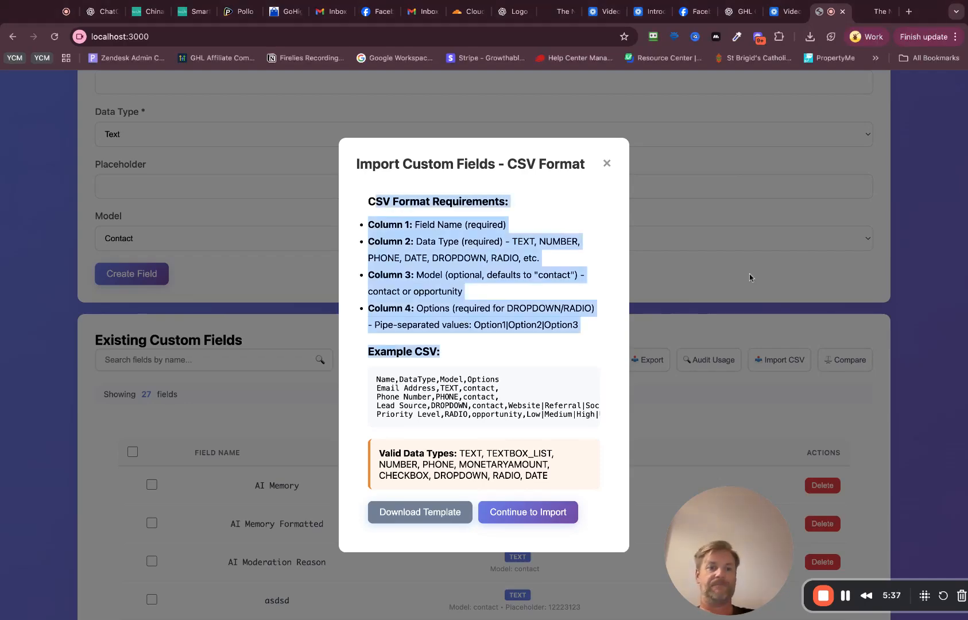
pyautogui.scroll(5, 749, 274)
pyautogui.click(607, 164)
# Step: Create an onboarding wizard named "Bronze SaaS Pla" with the description "new client info", linked to the connected HighLevel location
pyautogui.click(828, 154)
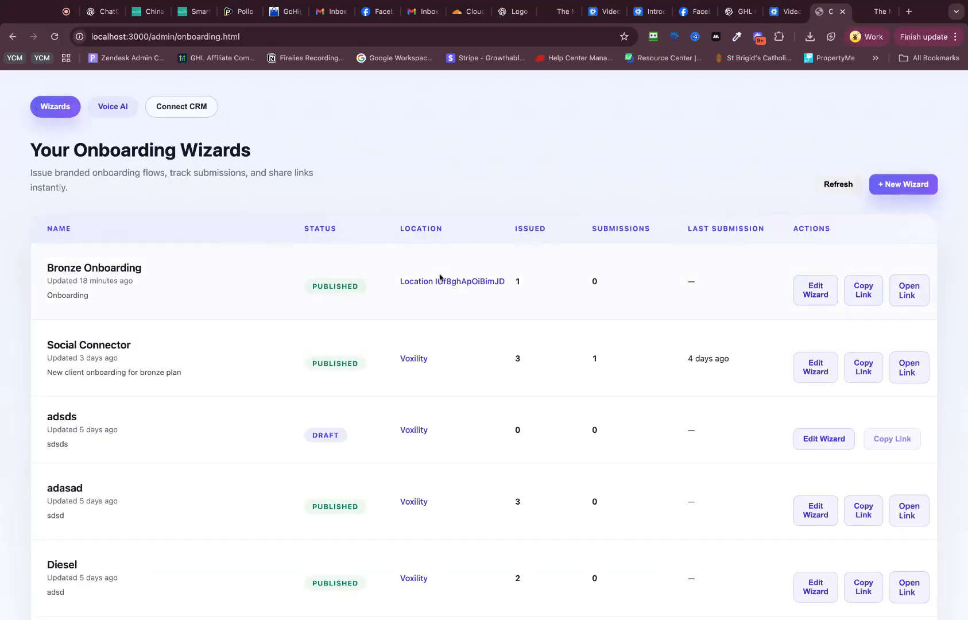
pyautogui.click(902, 186)
pyautogui.click(405, 277)
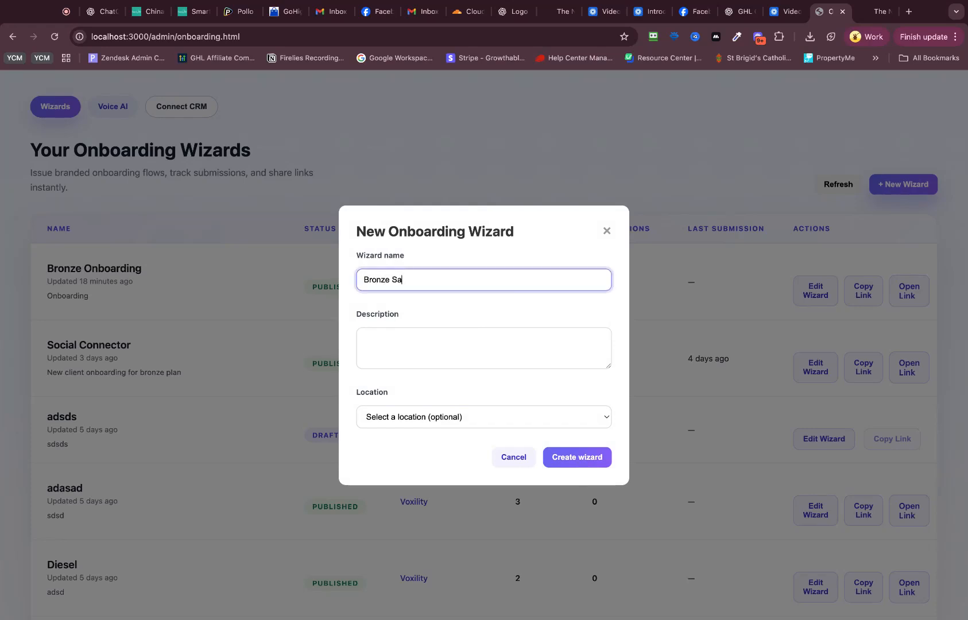
pyautogui.write('Bronze SaaS Pla')
pyautogui.press('Tab')
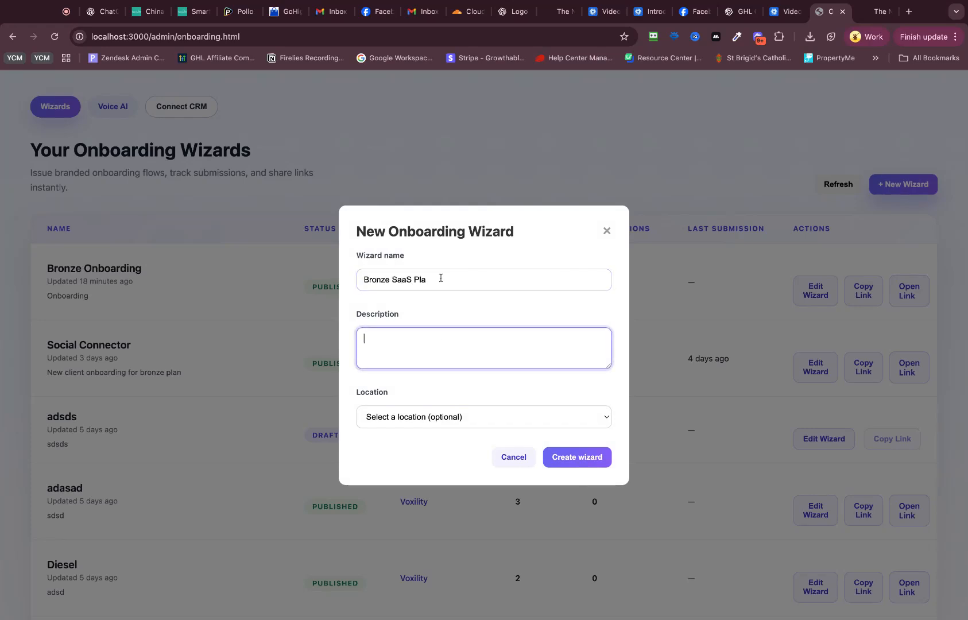
pyautogui.press('Tab')
pyautogui.click(469, 417)
pyautogui.click(467, 432)
pyautogui.click(593, 468)
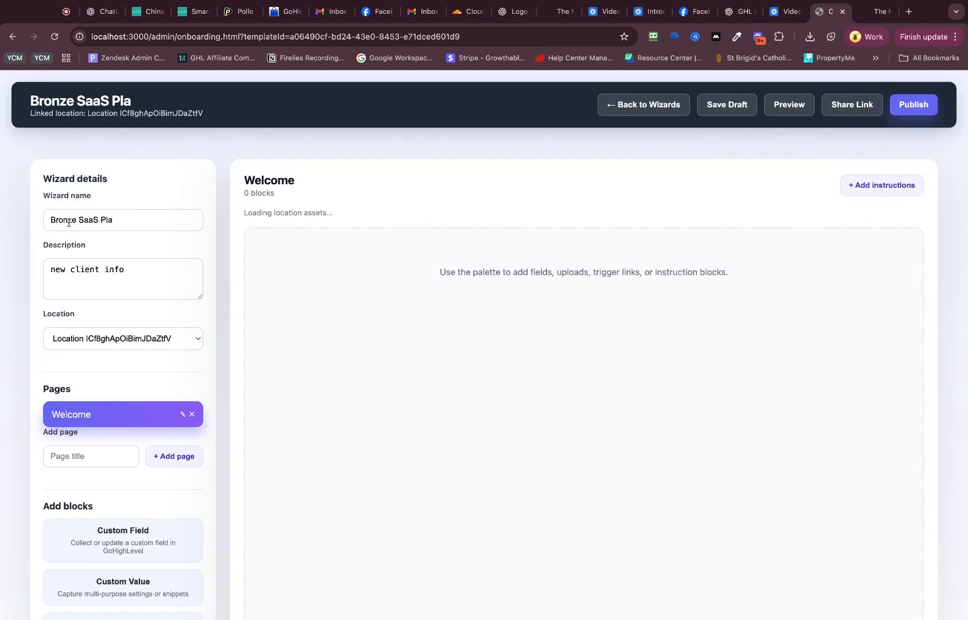
# Step: Add a second page to the wizard, rename the Welcome page "Personal Info" and name the new page "Business Info"
pyautogui.scroll(-3, 161, 350)
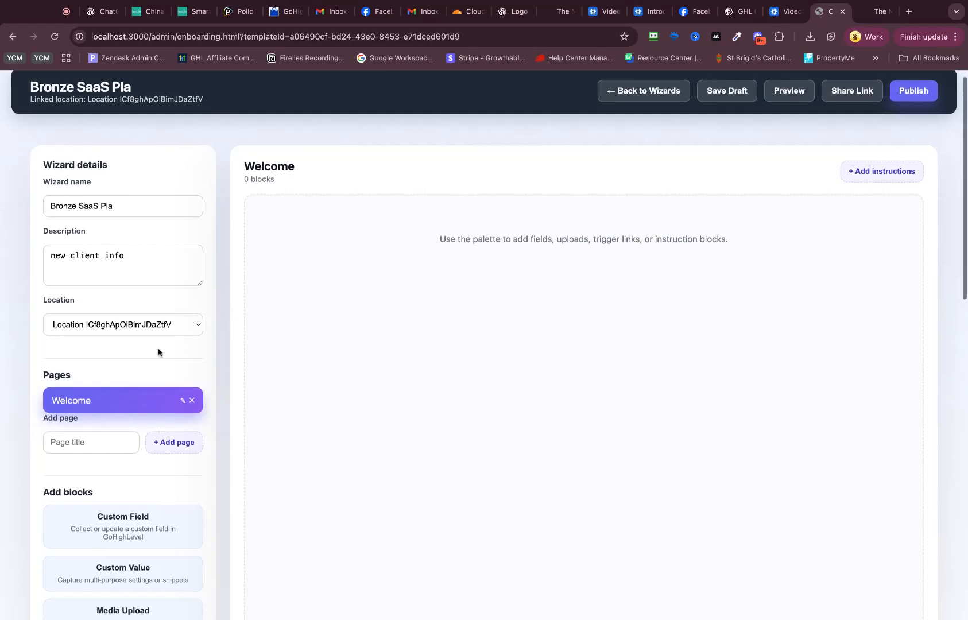
pyautogui.click(167, 311)
pyautogui.click(183, 298)
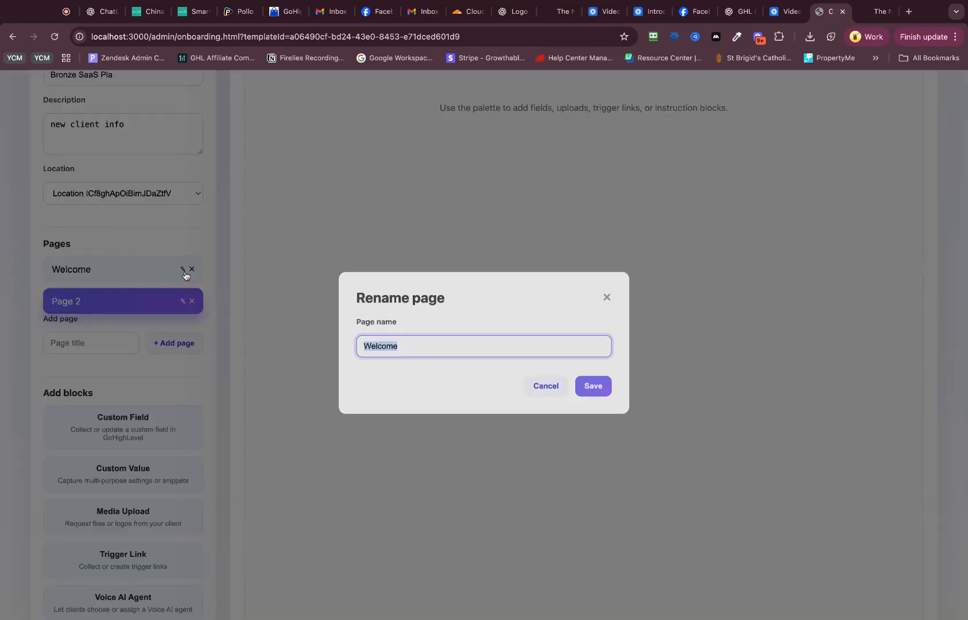
pyautogui.write('Personal Info')
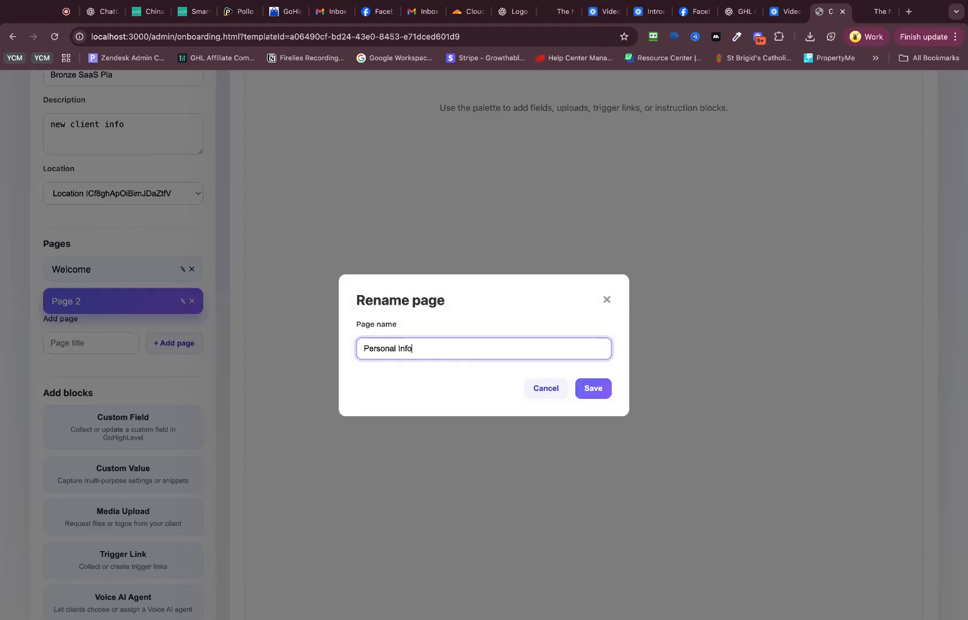
pyautogui.click(588, 388)
pyautogui.click(183, 301)
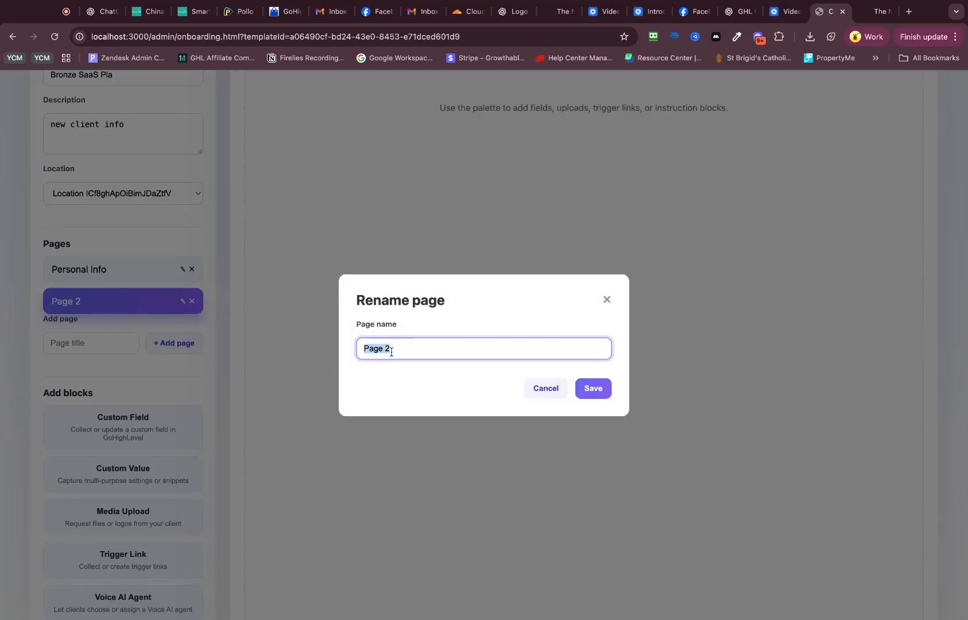
pyautogui.write('Business Info')
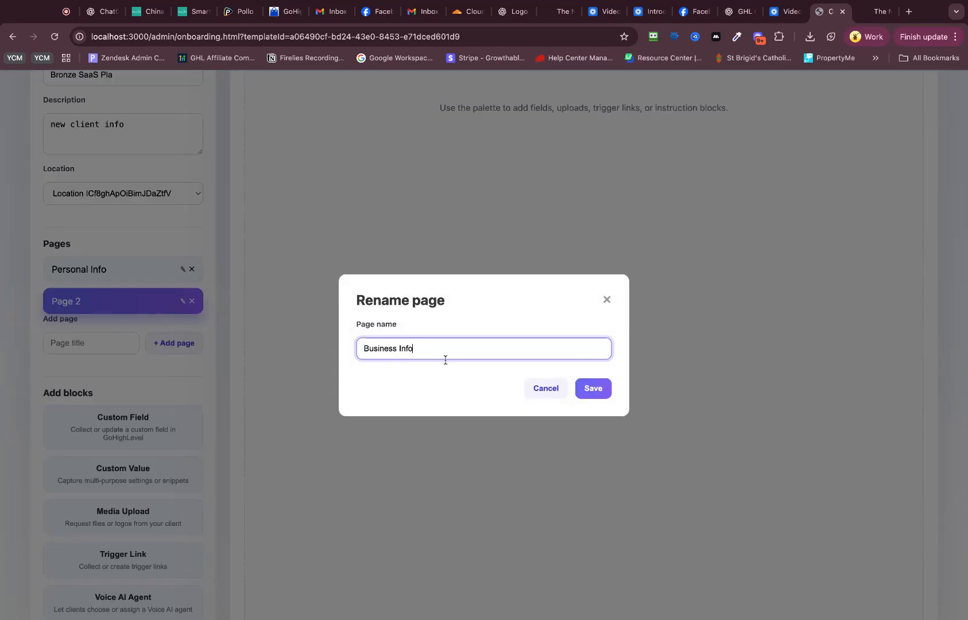
pyautogui.click(581, 390)
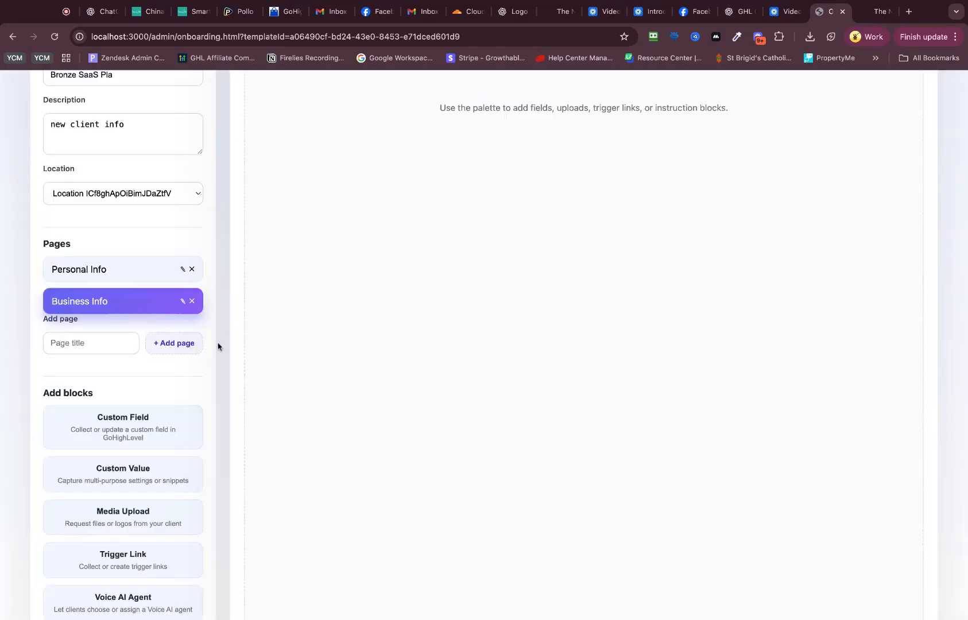
# Step: Add an instructions block to the Business Info page, styled as Heading 1 with the content "Welcome to your new SaaS Plan -"
pyautogui.scroll(-2, 136, 333)
pyautogui.scroll(4, 134, 334)
pyautogui.scroll(2, 135, 334)
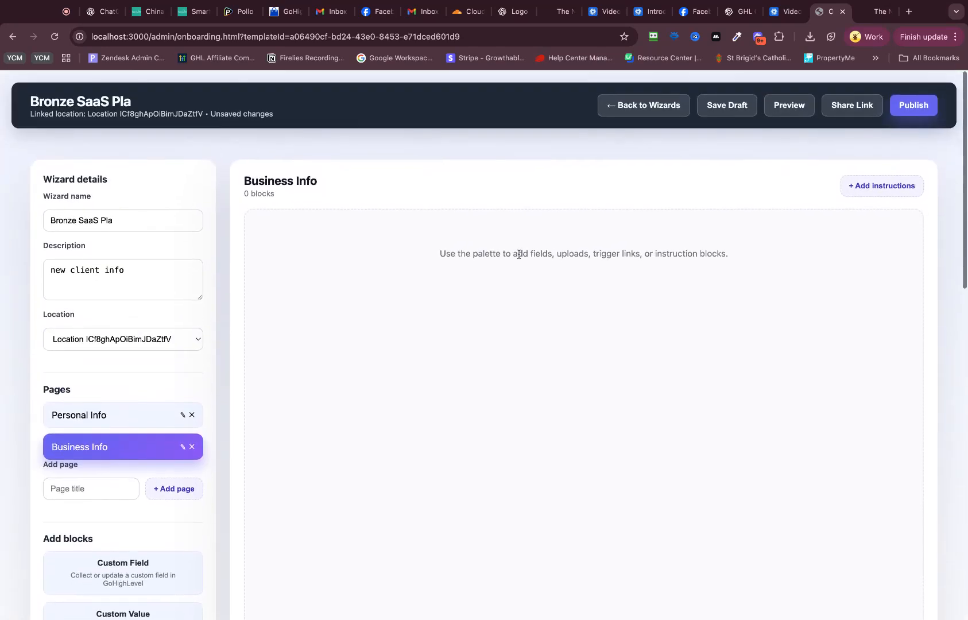
pyautogui.click(867, 185)
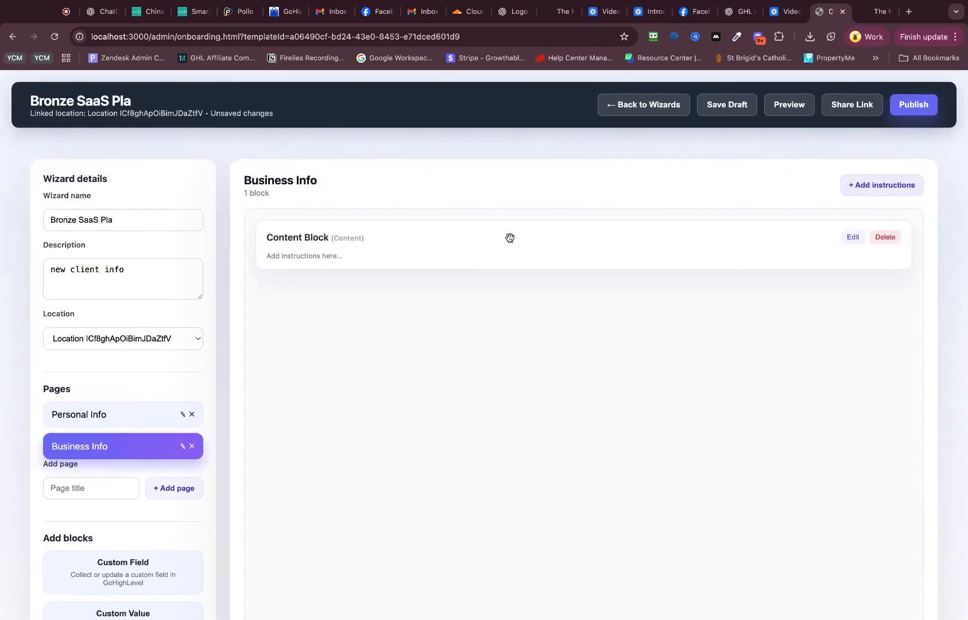
pyautogui.click(855, 240)
pyautogui.click(348, 345)
pyautogui.press('super+a')
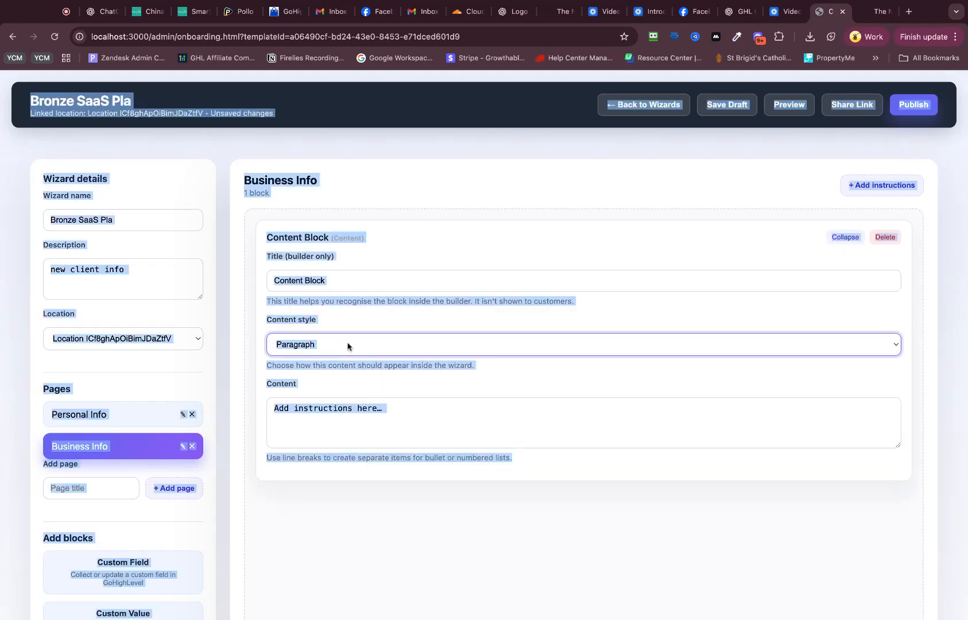
pyautogui.click(348, 347)
pyautogui.click(429, 419)
pyautogui.press('super+a')
pyautogui.write('W')
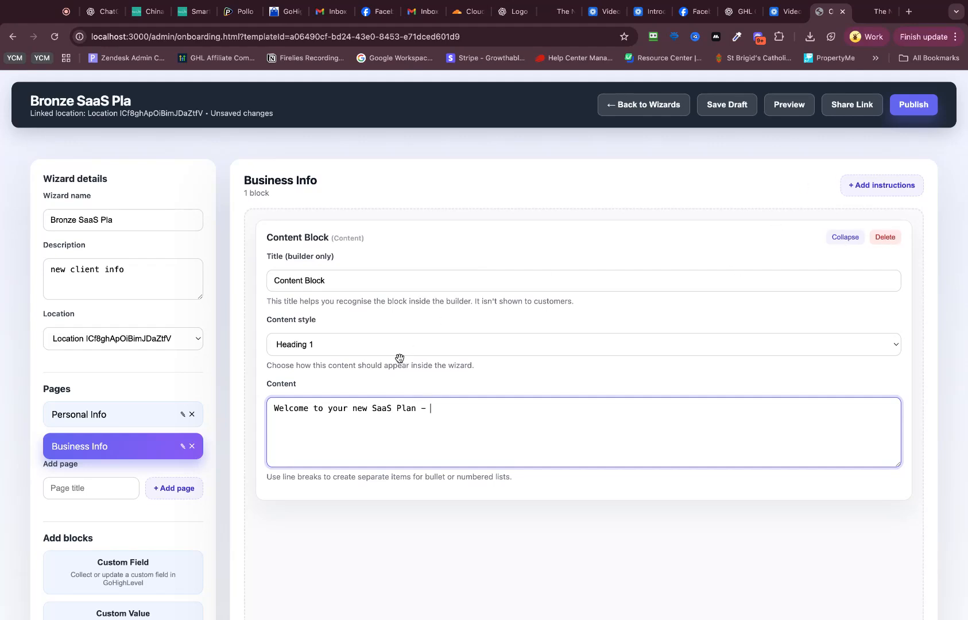
# Step: Add a second instructions block in Subtitle / Lead style with the content "Please fill in the field below"
pyautogui.scroll(-1, 160, 497)
pyautogui.click(860, 130)
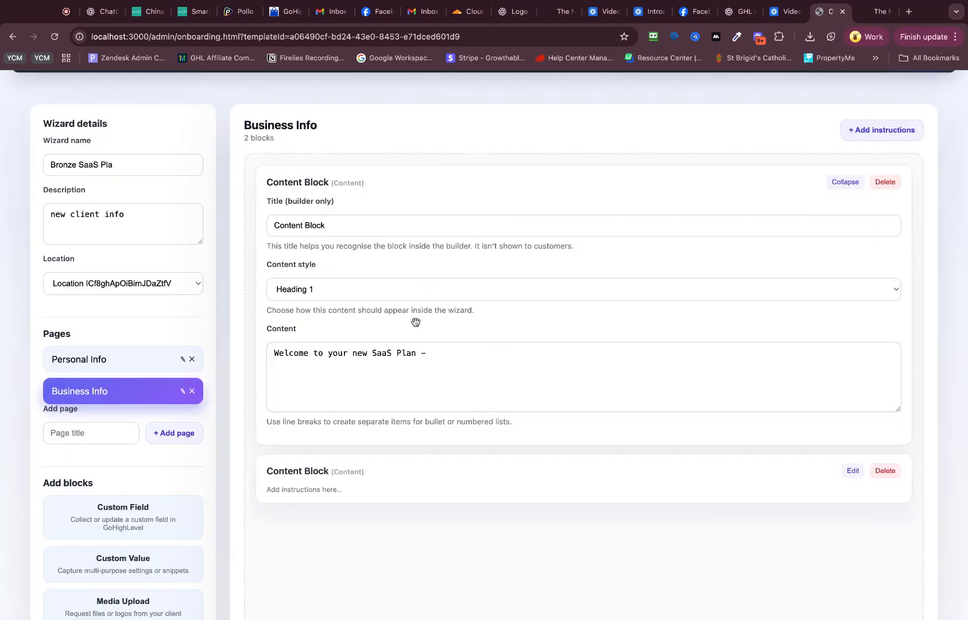
pyautogui.click(855, 471)
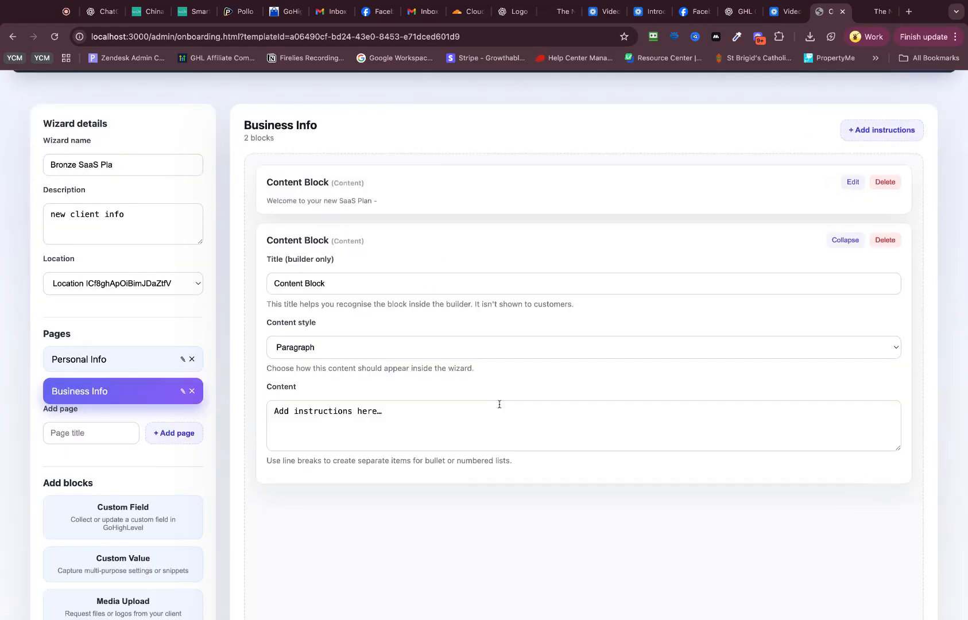
pyautogui.click(322, 345)
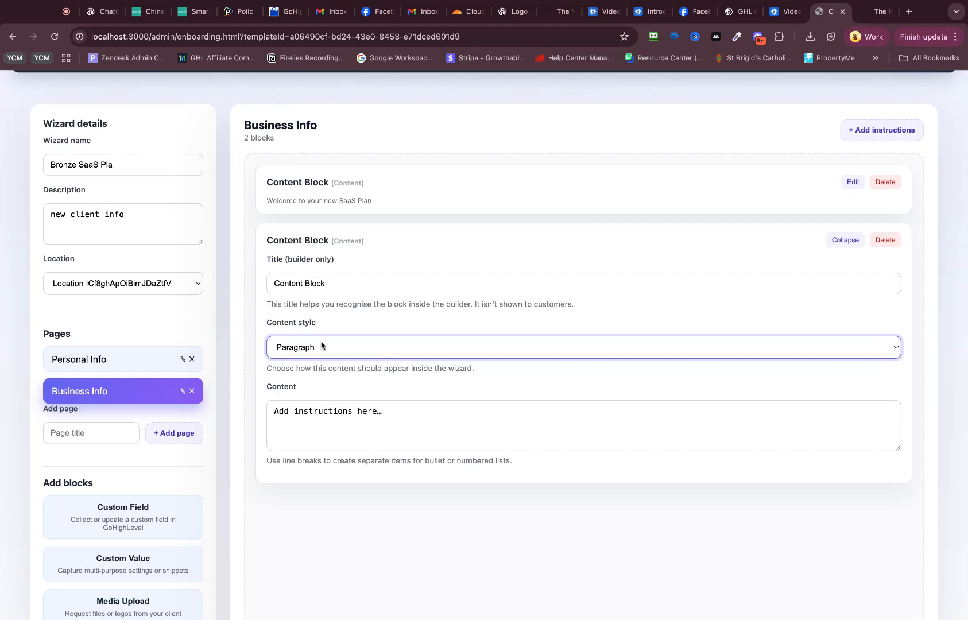
pyautogui.click(367, 329)
pyautogui.tripleClick(363, 424)
pyautogui.write('F')
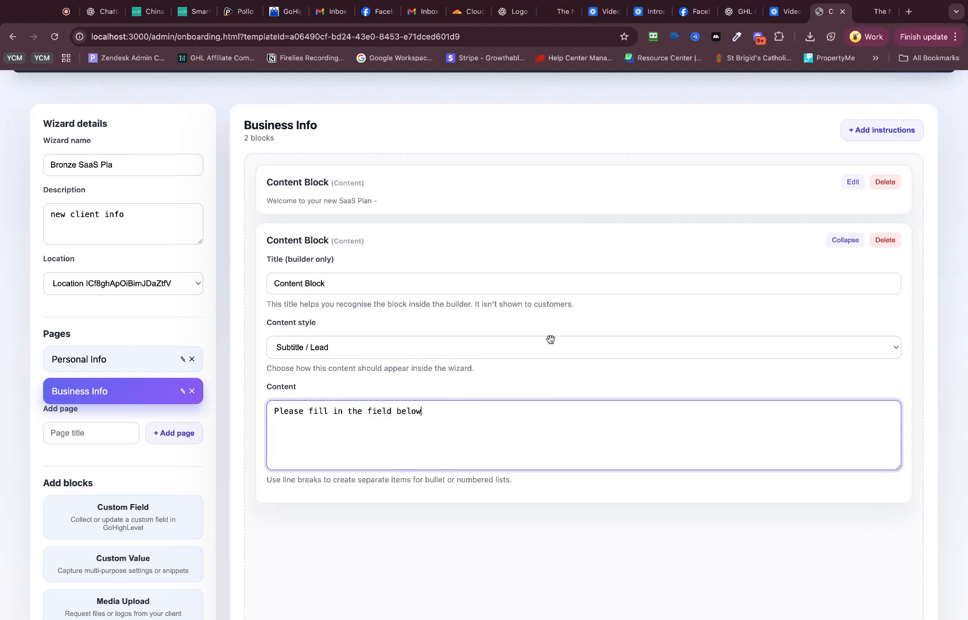
# Step: Add a Media Upload block to the Business Info page and make it required
pyautogui.scroll(-5, 191, 479)
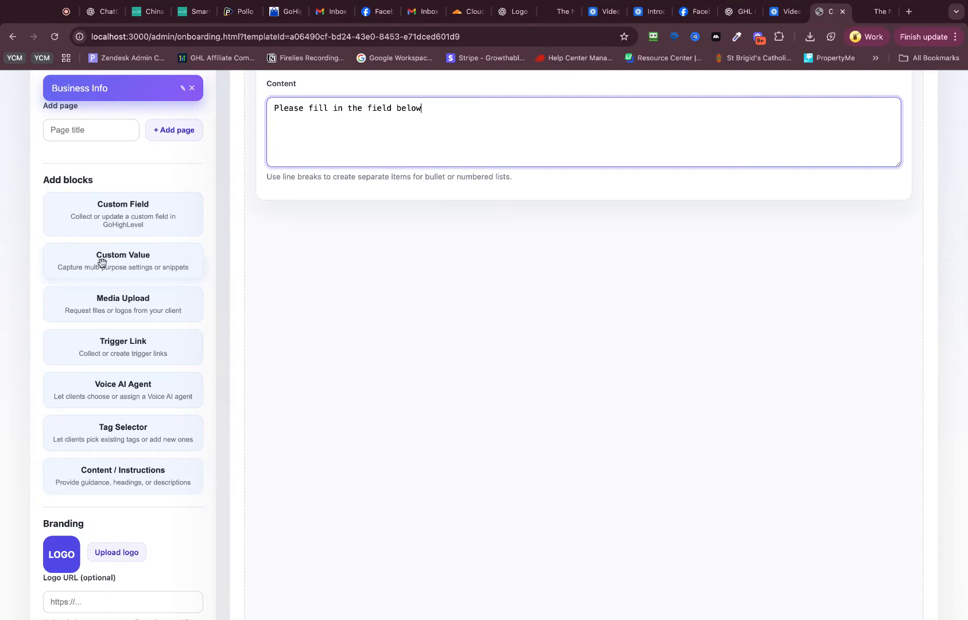
pyautogui.scroll(1, 109, 299)
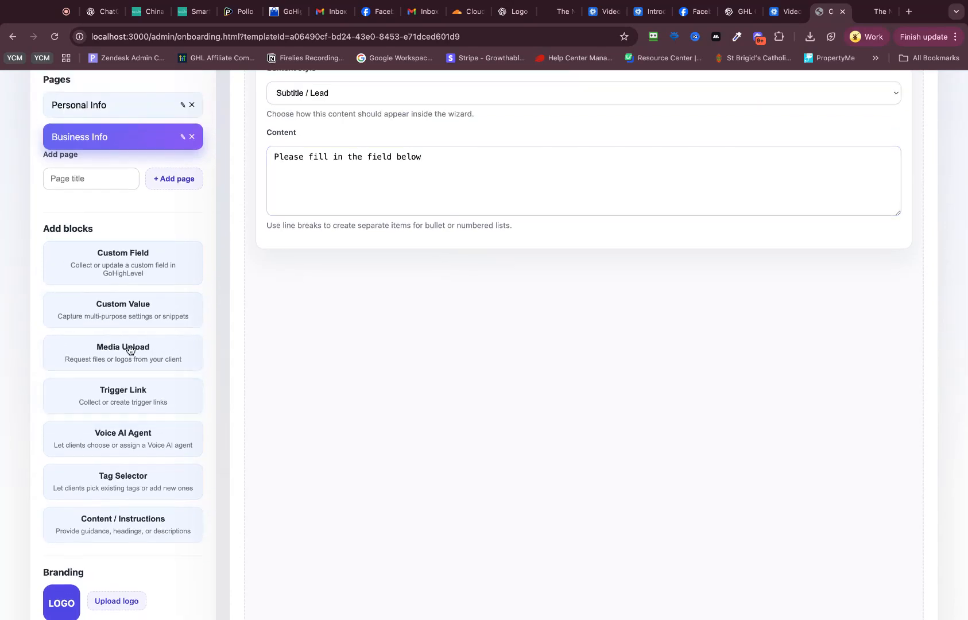
pyautogui.click(155, 348)
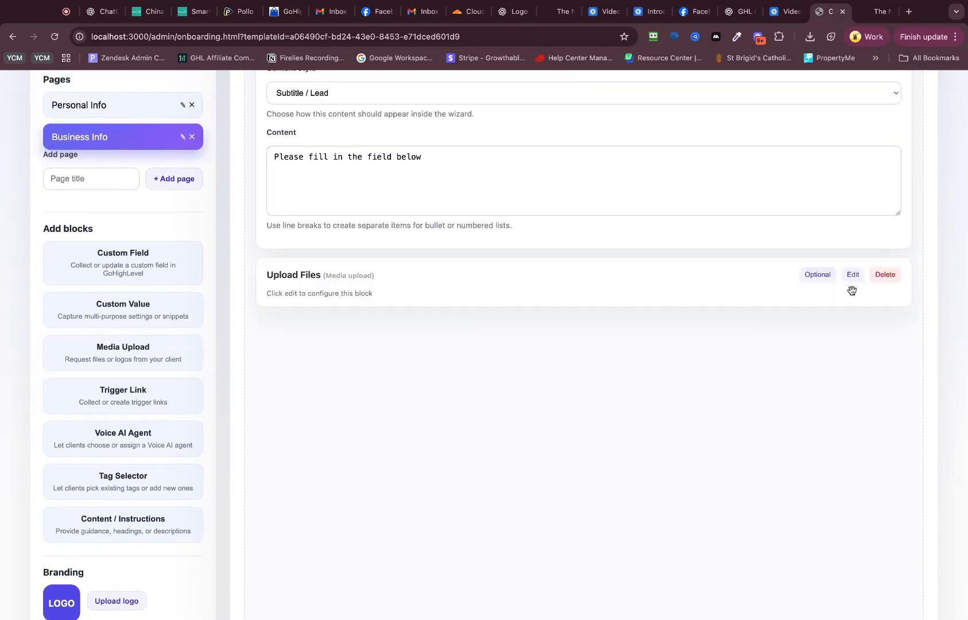
pyautogui.click(886, 276)
pyautogui.click(584, 131)
pyautogui.click(816, 278)
# Step: Switch to the Personal Info page and add a Custom Value block to it
pyautogui.scroll(6, 182, 431)
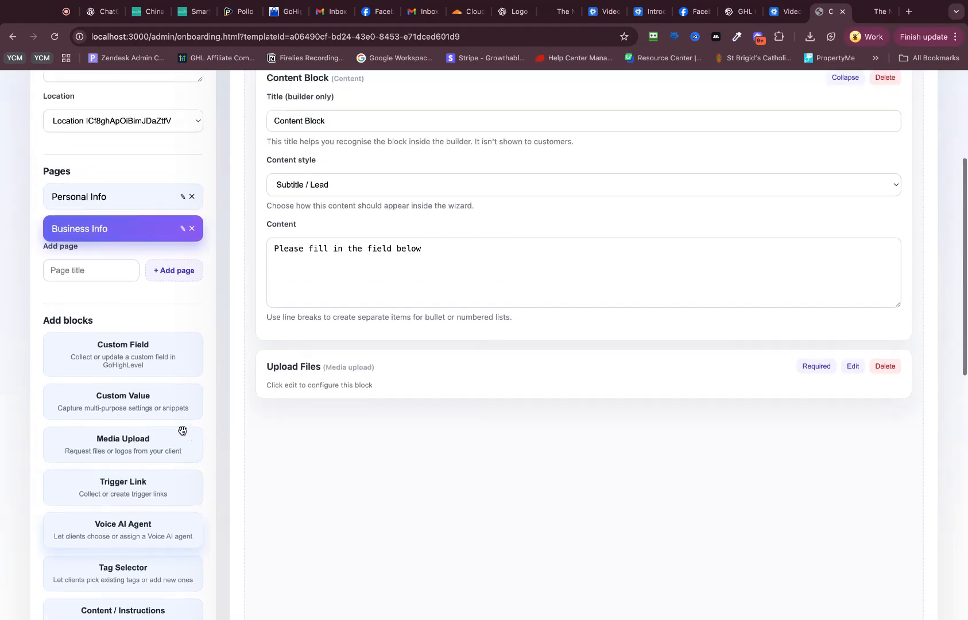
pyautogui.scroll(-1, 705, 320)
pyautogui.scroll(-4, 320, 288)
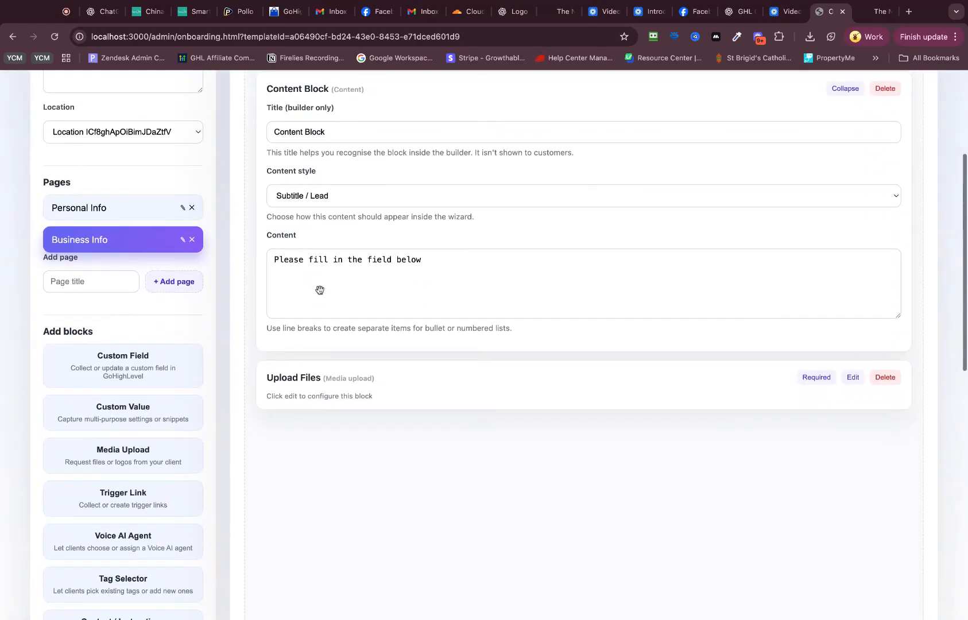
pyautogui.click(120, 211)
pyautogui.scroll(1, 124, 379)
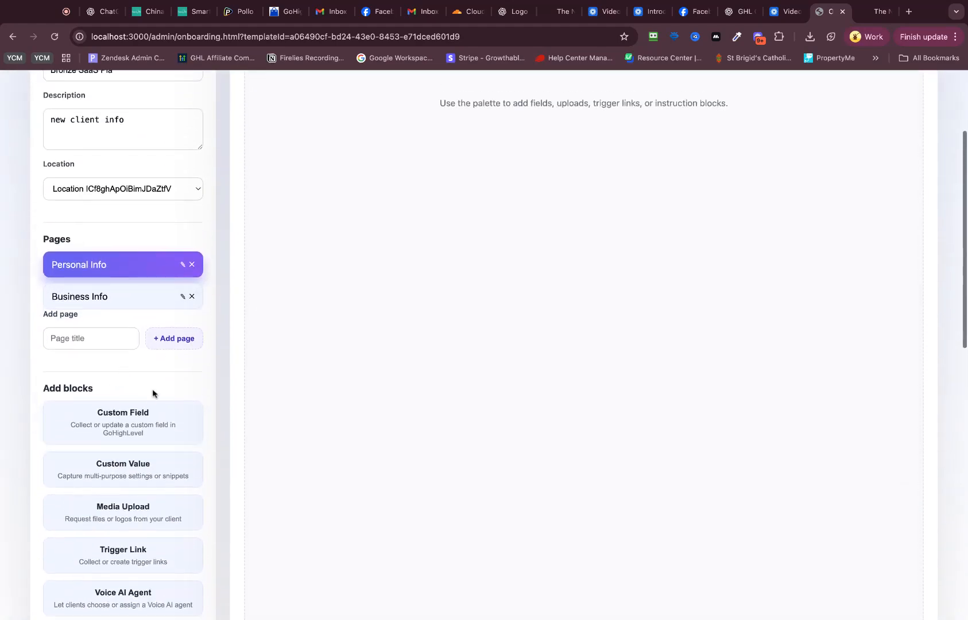
pyautogui.click(138, 466)
pyautogui.scroll(3, 483, 327)
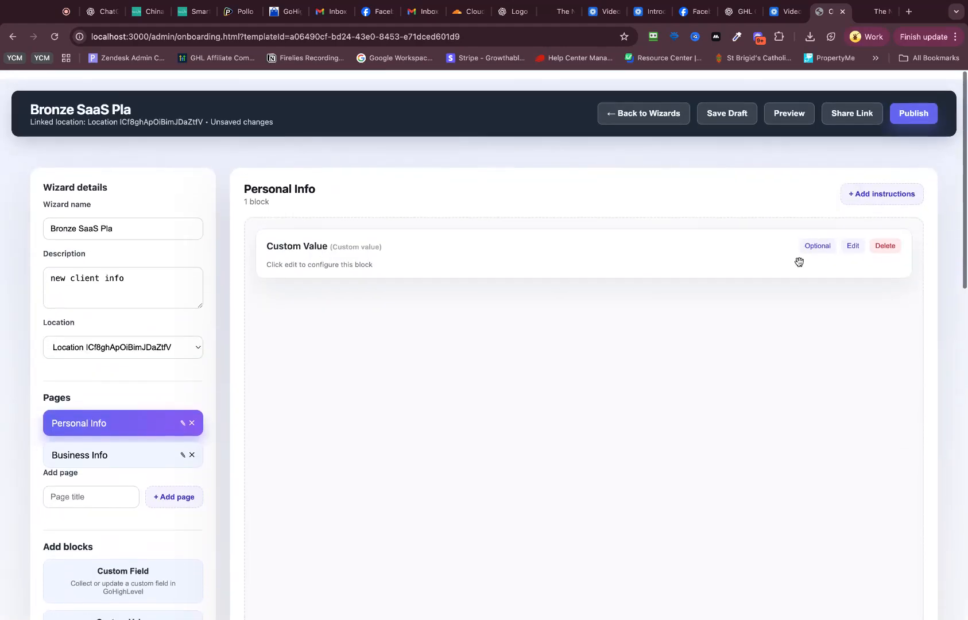
# Step: Configure the Custom Value block to use the existing first-message item, with the helper text "Your first name"
pyautogui.scroll(-1, 637, 283)
pyautogui.click(853, 238)
pyautogui.click(354, 389)
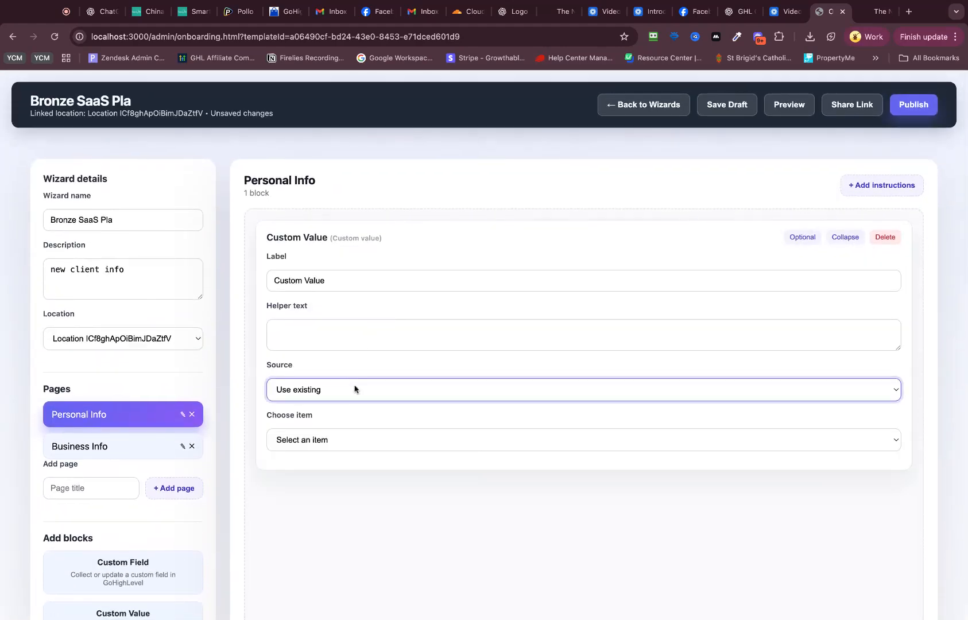
pyautogui.click(323, 442)
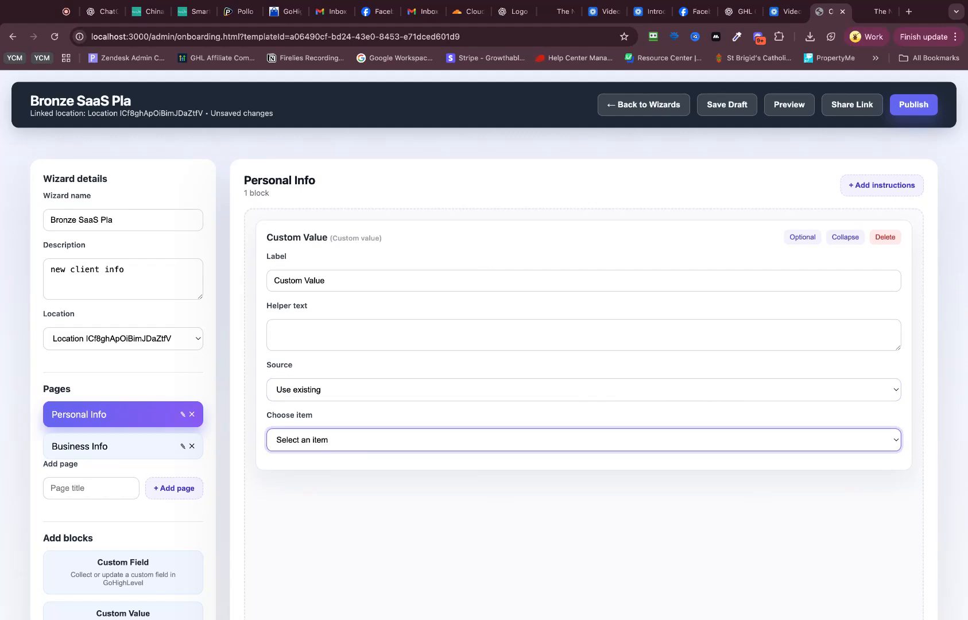
pyautogui.click(443, 496)
pyautogui.click(296, 332)
pyautogui.click(337, 440)
pyautogui.click(402, 406)
pyautogui.click(308, 329)
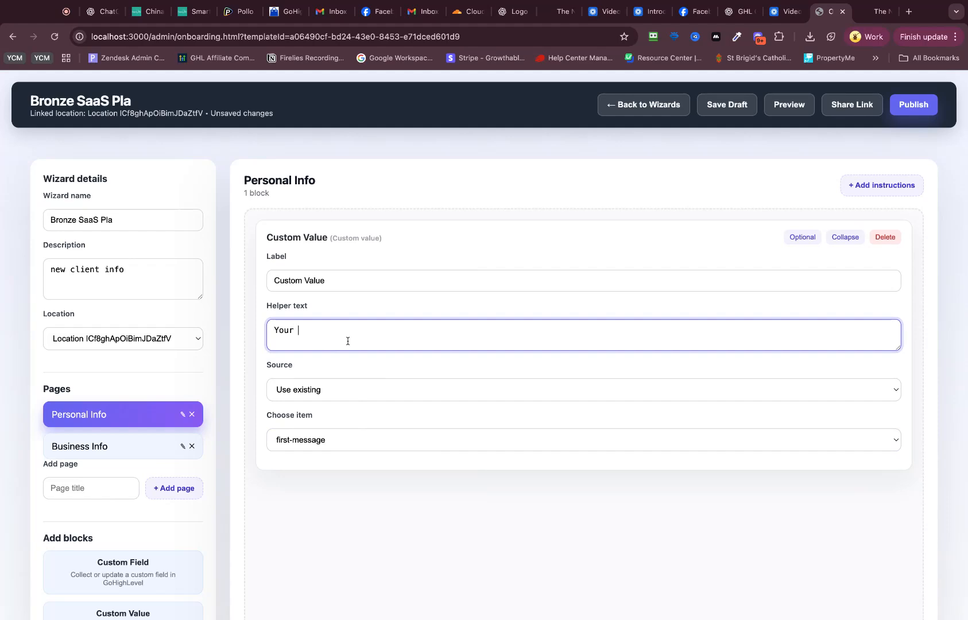
pyautogui.write('t nam,')
# Step: Add a Custom Field block to the Personal Info page, make it required and open its settings
pyautogui.scroll(-5, 139, 464)
pyautogui.click(132, 447)
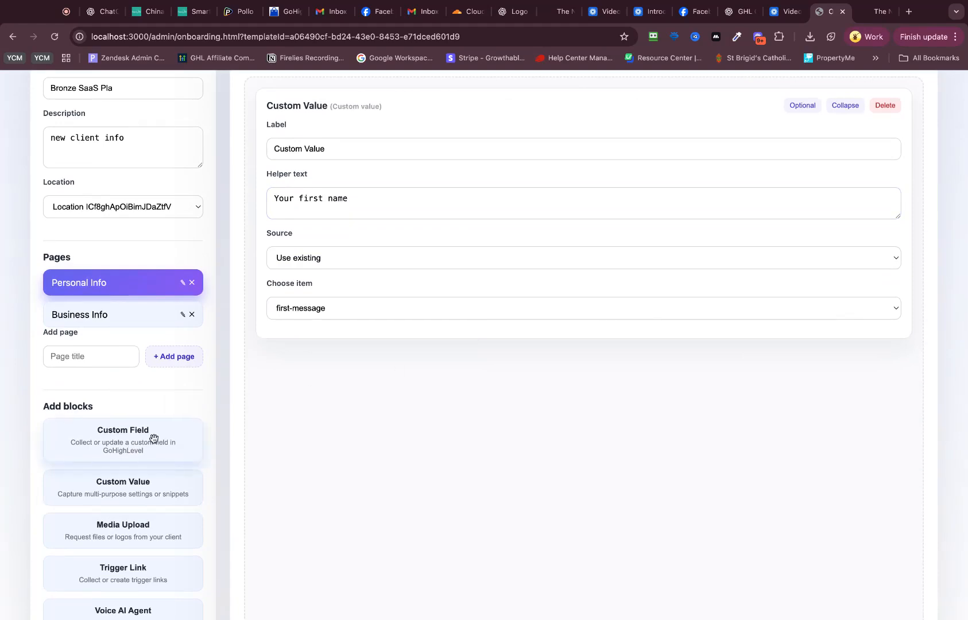
pyautogui.click(172, 435)
pyautogui.click(821, 365)
pyautogui.click(853, 366)
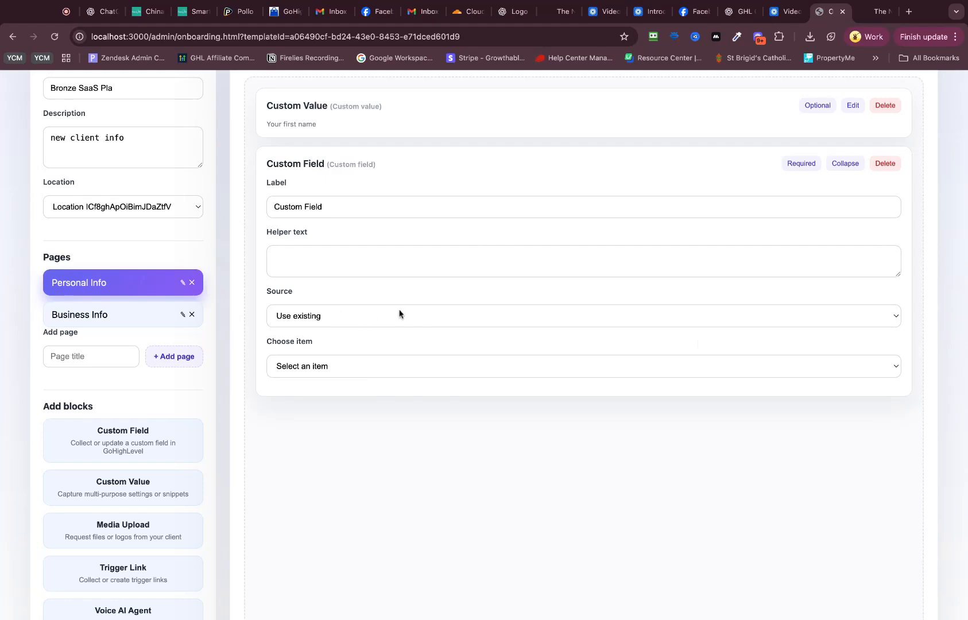
# Step: Set the Custom Field block's source to Create new, with the item name "weight" and the placeholder 80
pyautogui.scroll(1, 356, 350)
pyautogui.click(324, 392)
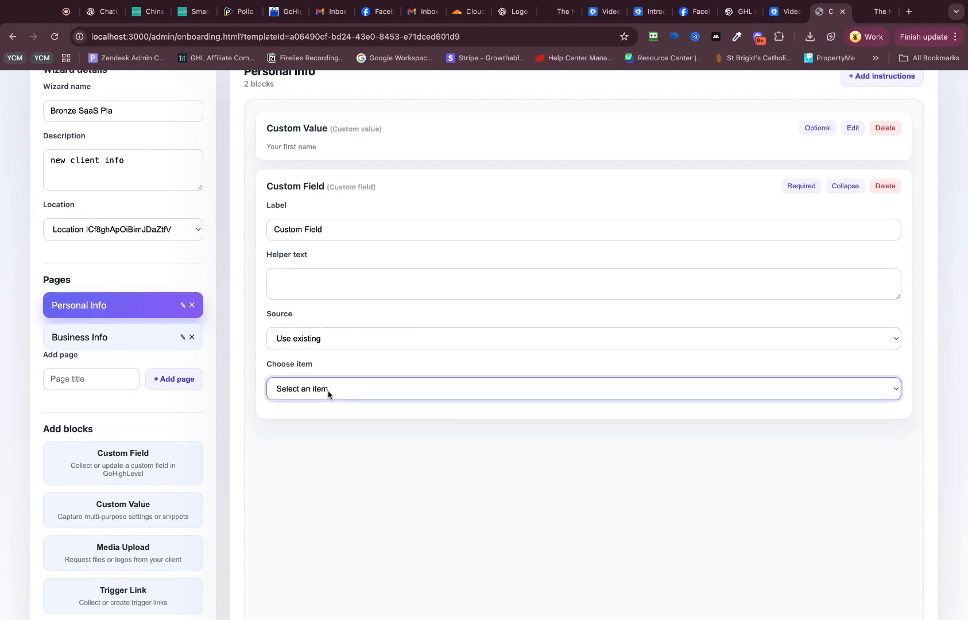
pyautogui.click(372, 344)
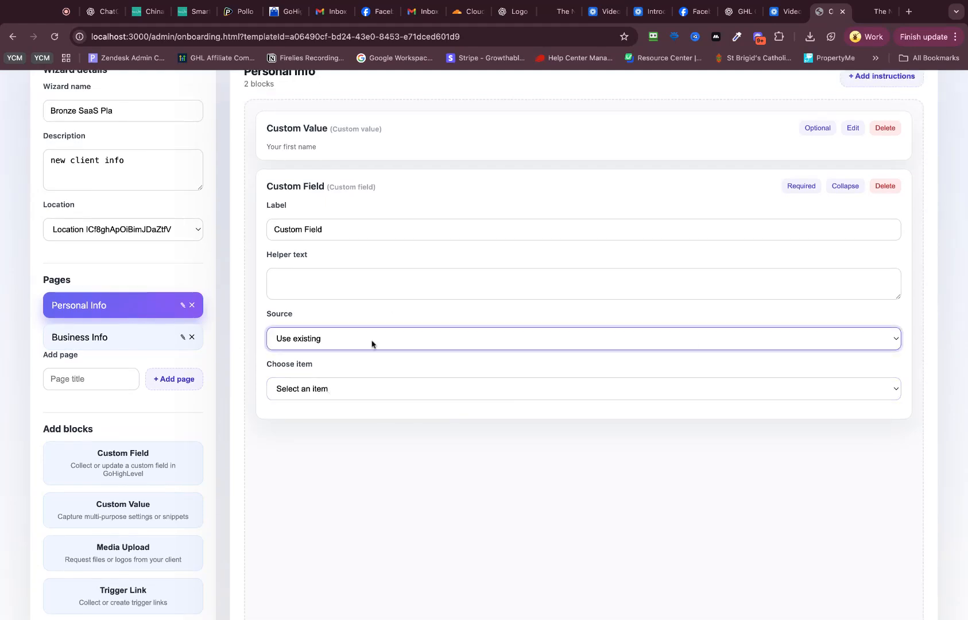
pyautogui.click(371, 347)
pyautogui.click(331, 391)
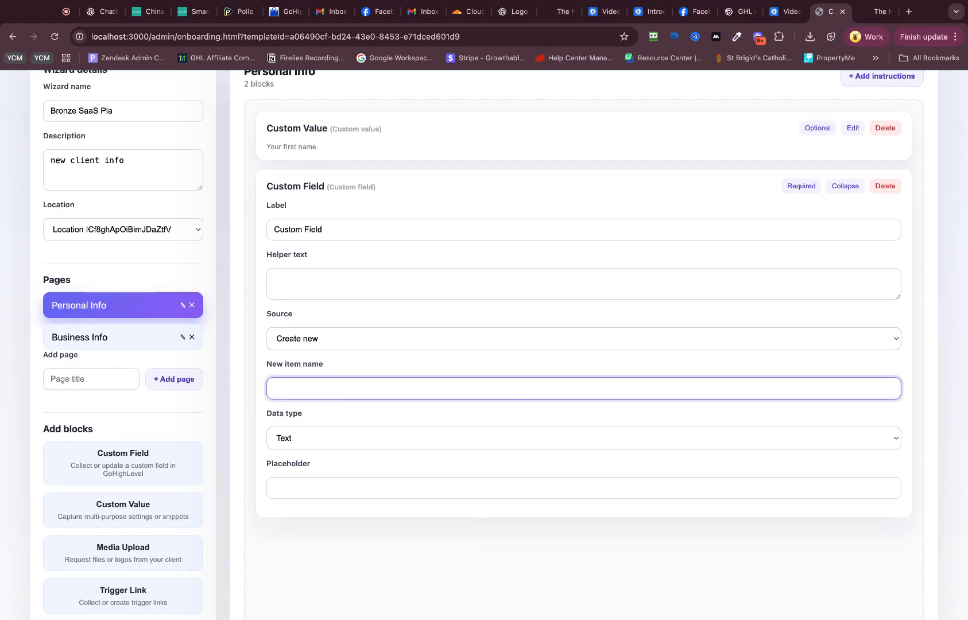
pyautogui.press('Tab')
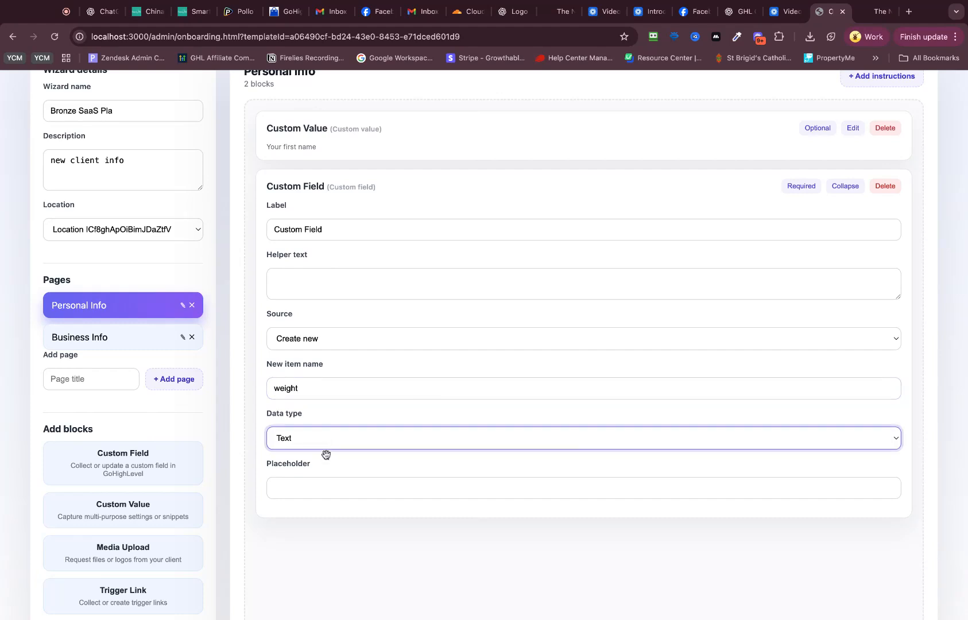
pyautogui.click(331, 486)
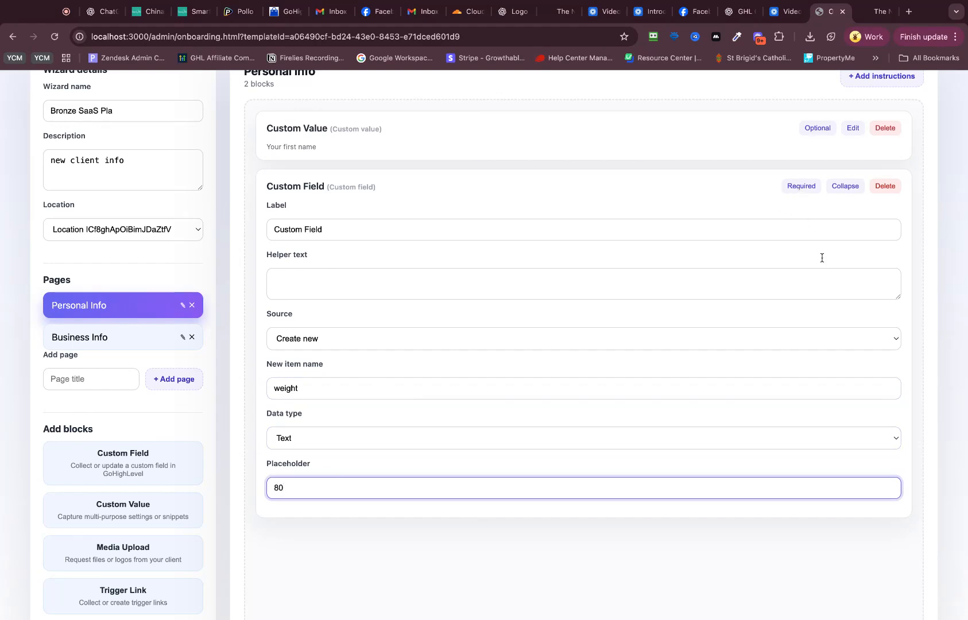
# Step: Save the wizard as a draft and open its preview
pyautogui.scroll(3, 823, 258)
pyautogui.click(744, 110)
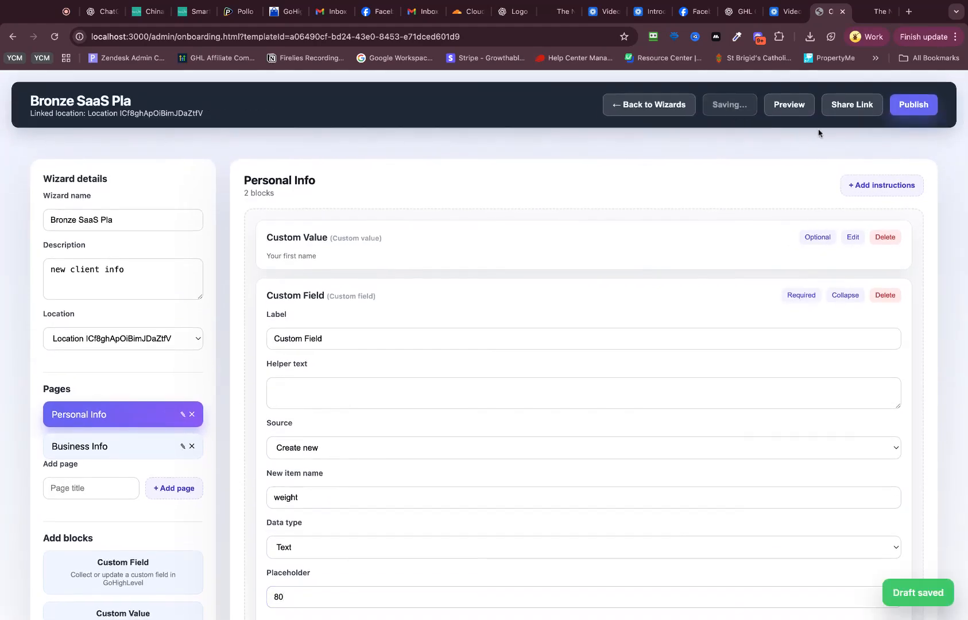
pyautogui.click(798, 110)
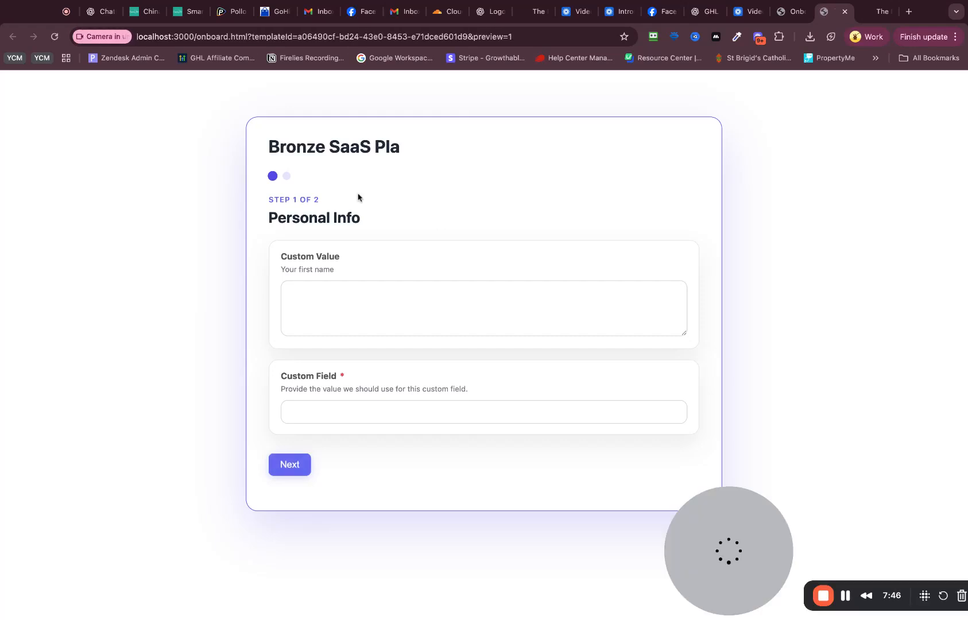
# Step: Test the preview with "asdadas" as Custom Value and "dsds" as Custom Field, continue to Business Info, and close the preview
pyautogui.moveTo(281, 147); pyautogui.dragTo(401, 148)
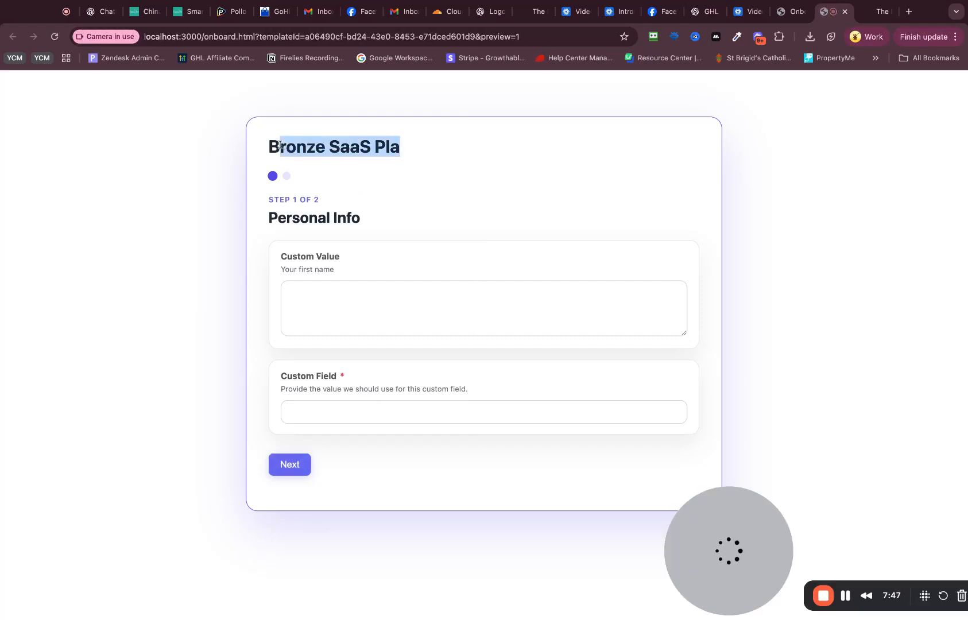
pyautogui.click(368, 292)
pyautogui.write('asdadas')
pyautogui.click(376, 413)
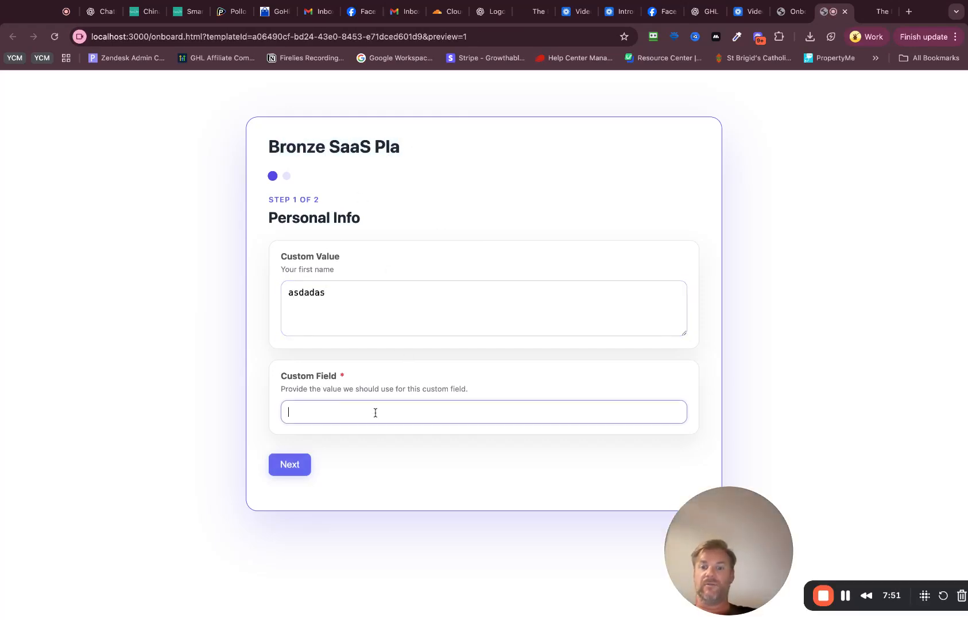
pyautogui.write('dsds')
pyautogui.click(293, 466)
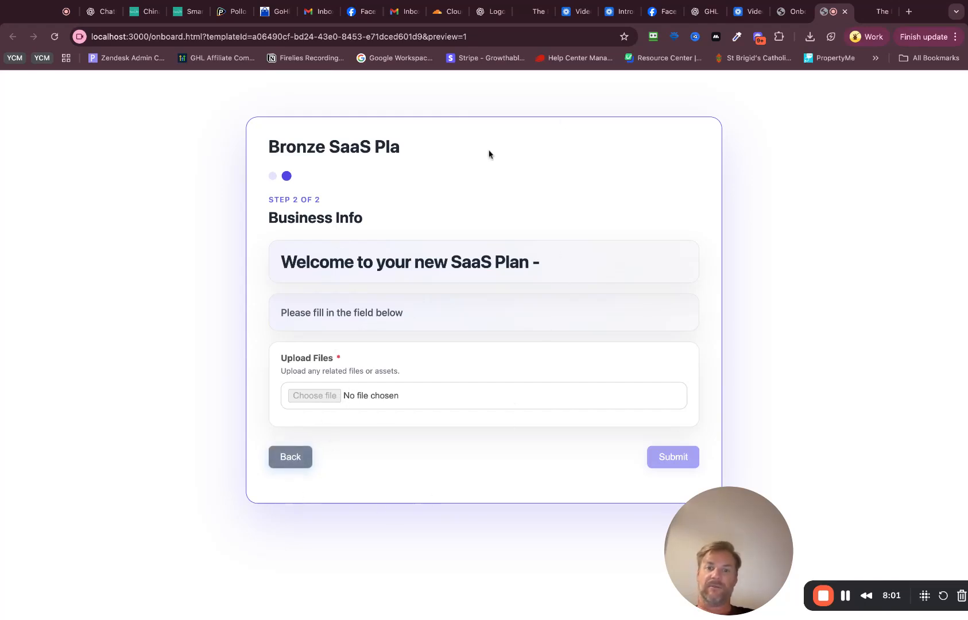
pyautogui.click(845, 11)
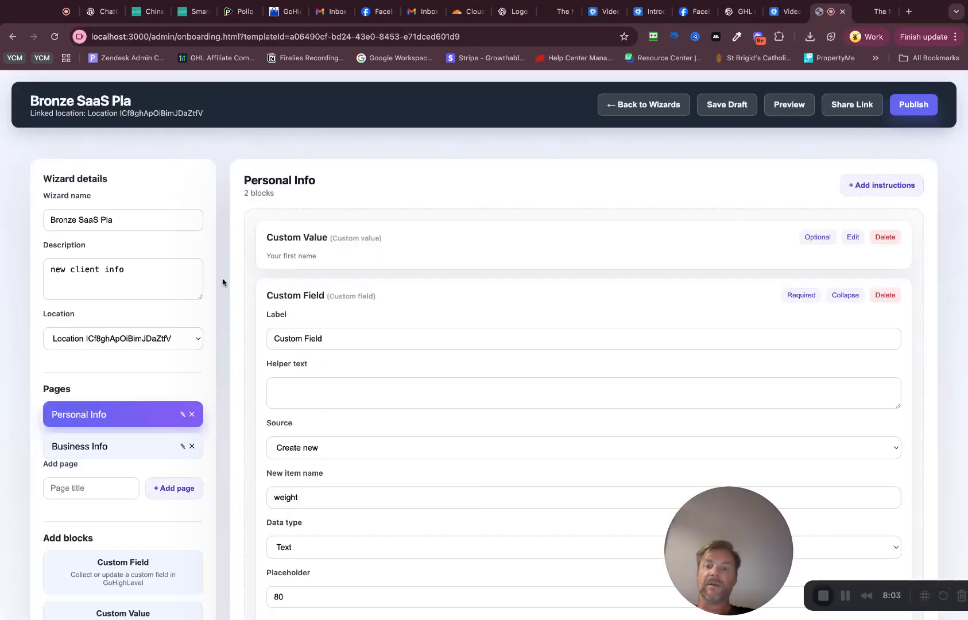
# Step: Upload a logo image in the wizard's branding settings
pyautogui.scroll(-5, 223, 282)
pyautogui.scroll(-2, 222, 282)
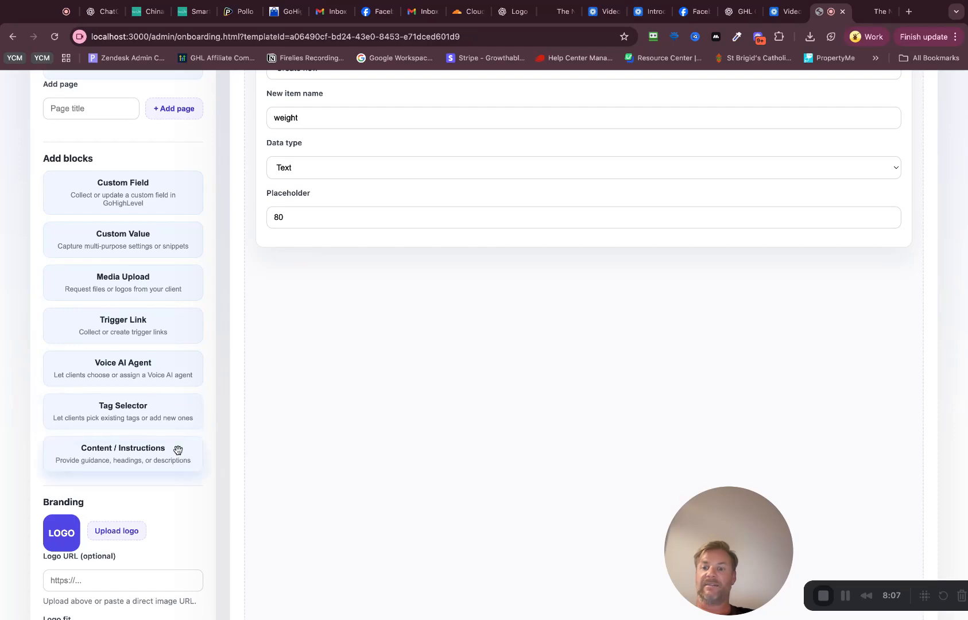
pyautogui.scroll(2, 155, 460)
pyautogui.scroll(-6, 146, 381)
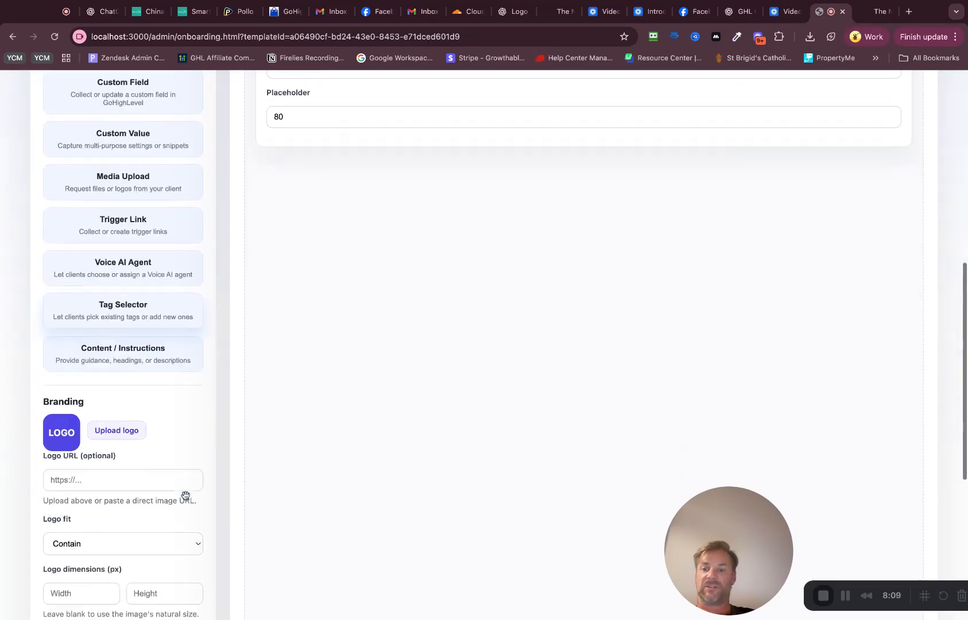
pyautogui.click(121, 357)
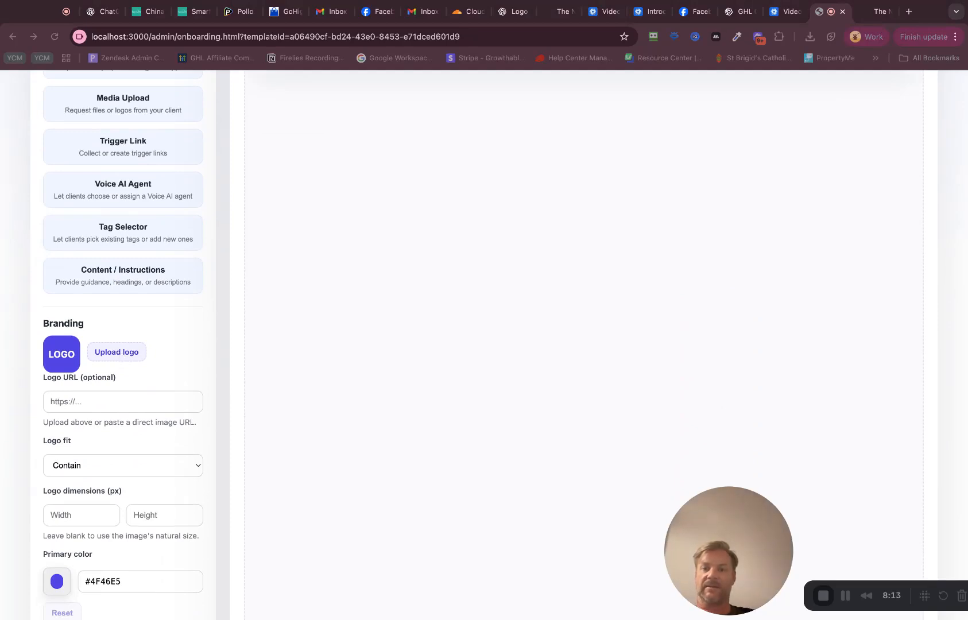
pyautogui.press('Return')
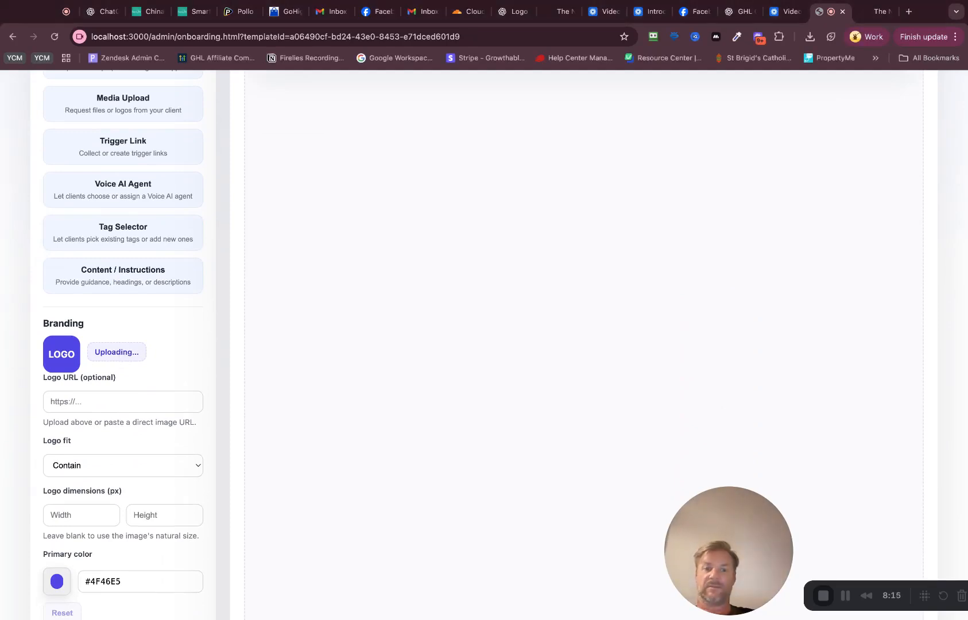
# Step: Set the logo dimensions to 350 px wide and 350 px high
pyautogui.scroll(-3, 91, 385)
pyautogui.click(85, 435)
pyautogui.write('3')
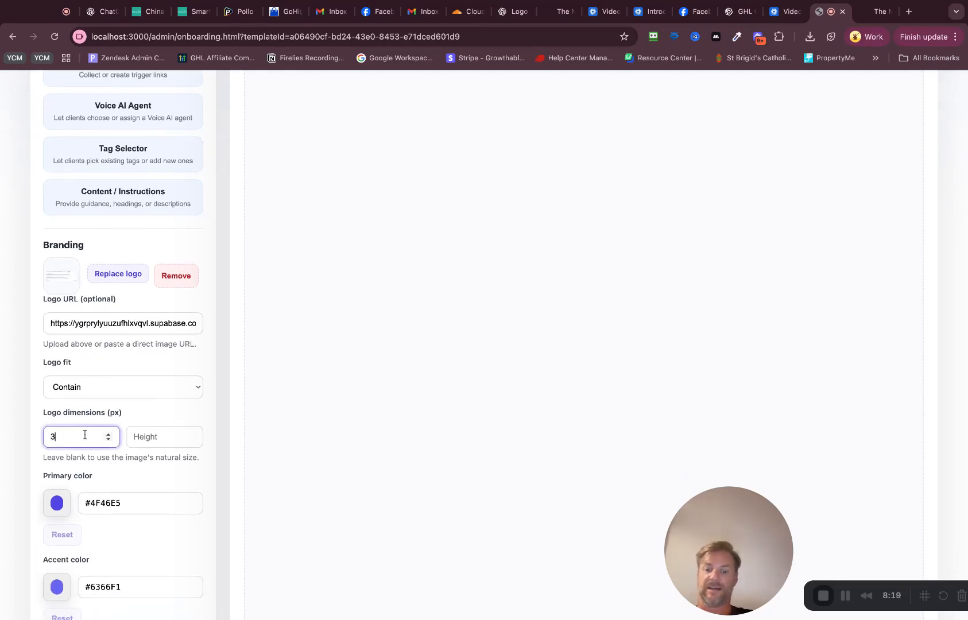
pyautogui.write('50')
pyautogui.press('Tab')
pyautogui.write('350')
pyautogui.press('Tab')
# Step: Set the branding's primary color to #ABABAB and the background color to #FFA3A3
pyautogui.moveTo(60, 397); pyautogui.dragTo(45, 373)
pyautogui.click(141, 533)
pyautogui.scroll(-5, 141, 532)
pyautogui.click(55, 470)
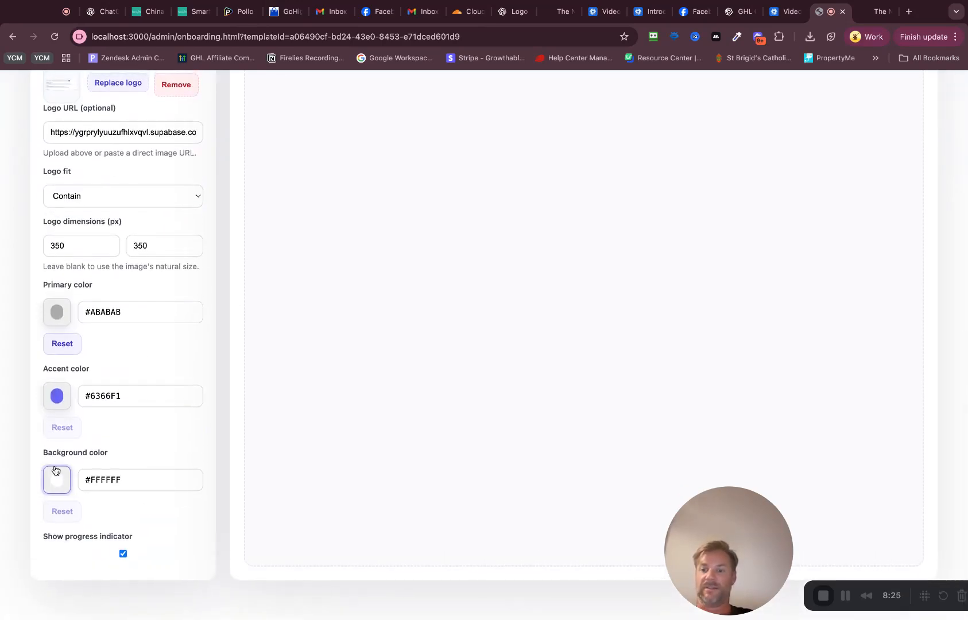
pyautogui.moveTo(62, 465); pyautogui.dragTo(61, 464)
pyautogui.click(338, 436)
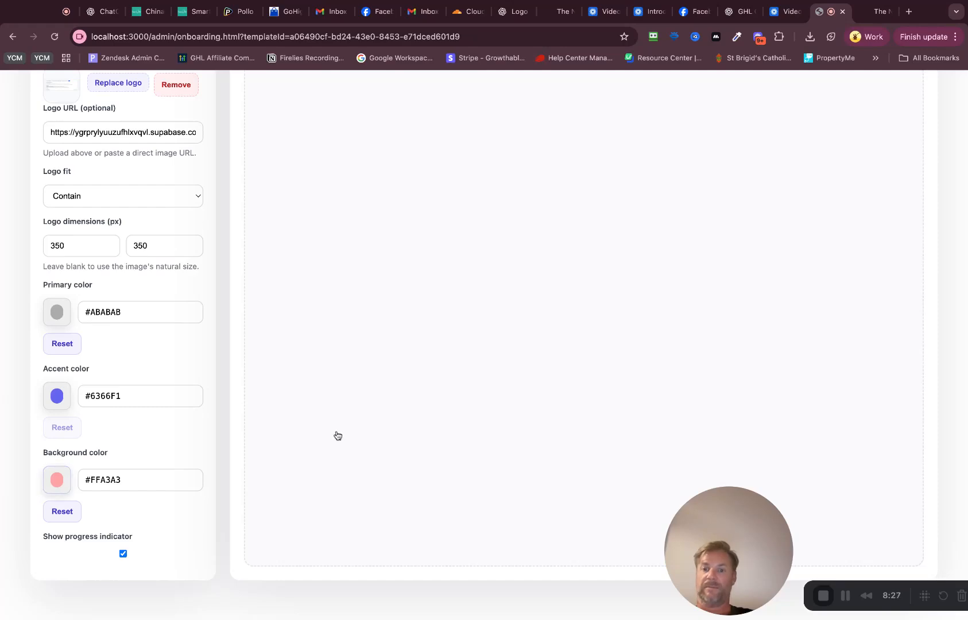
# Step: Save and publish the wizard, and open its generated share link
pyautogui.scroll(15, 357, 357)
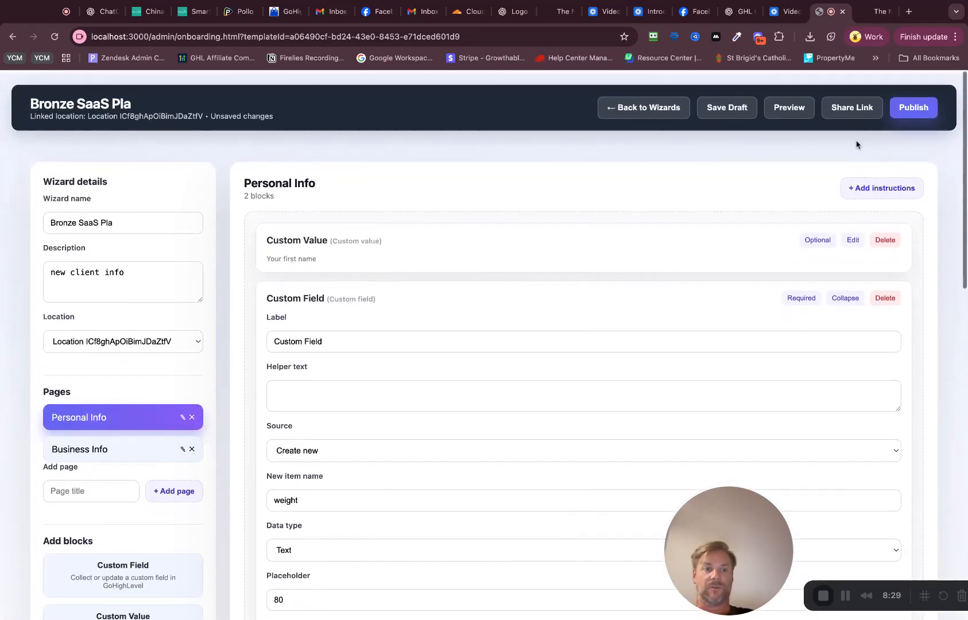
pyautogui.click(730, 105)
pyautogui.click(911, 110)
pyautogui.click(845, 105)
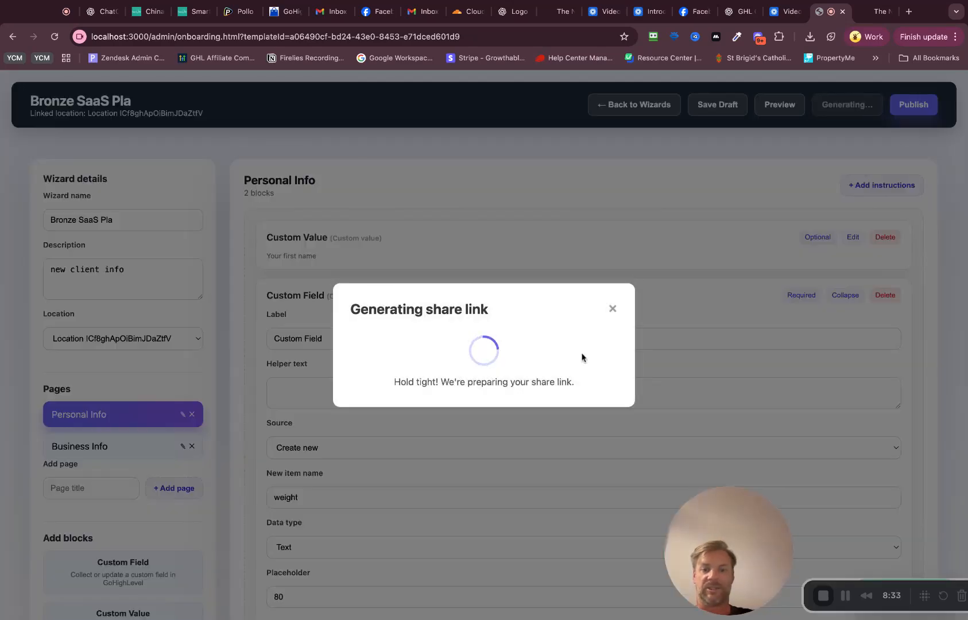
pyautogui.click(518, 400)
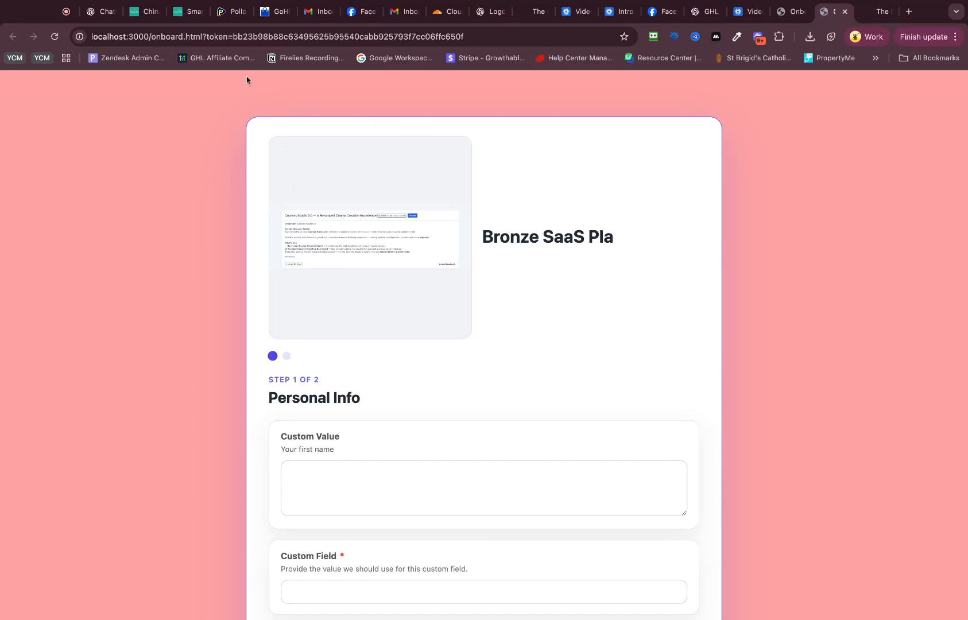
# Step: Fill in the shared wizard's Personal Info with "adasd" as Custom Value and "sd" as Custom Field, and continue to Business Info
pyautogui.scroll(-5, 299, 251)
pyautogui.click(363, 375)
pyautogui.write('adasd')
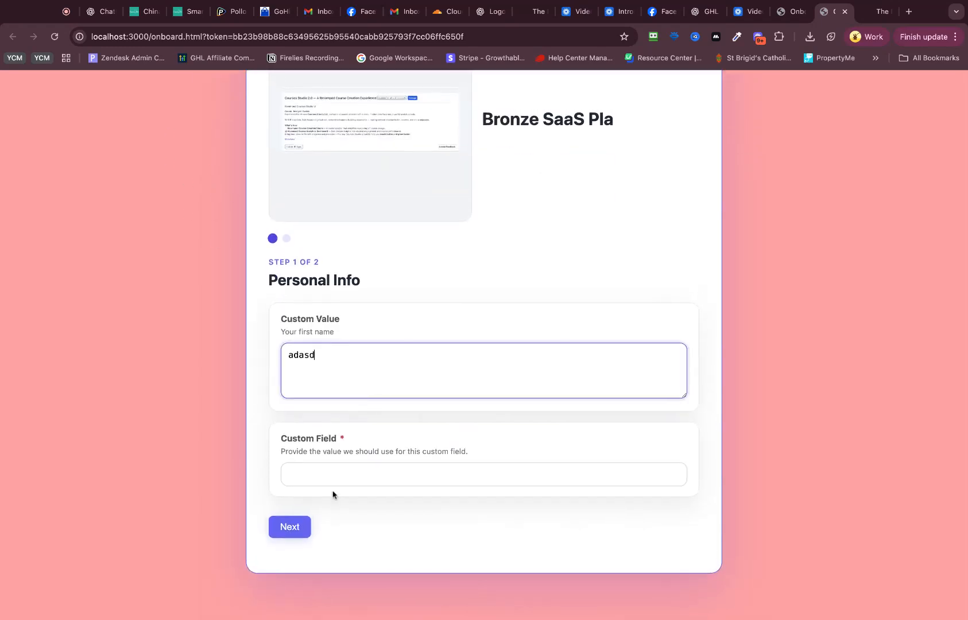
pyautogui.click(337, 482)
pyautogui.write('sd')
pyautogui.click(294, 526)
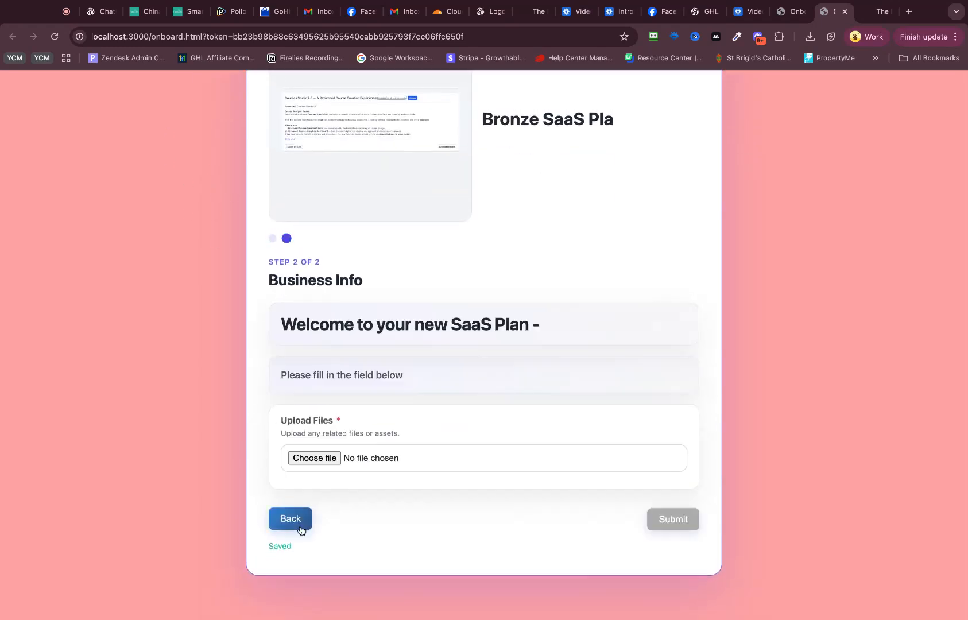
# Step: Attach the file "Screenshot 2025-10-13 at 5.37.20 pm" to the Upload Files block on the Business Info page
pyautogui.scroll(5, 378, 415)
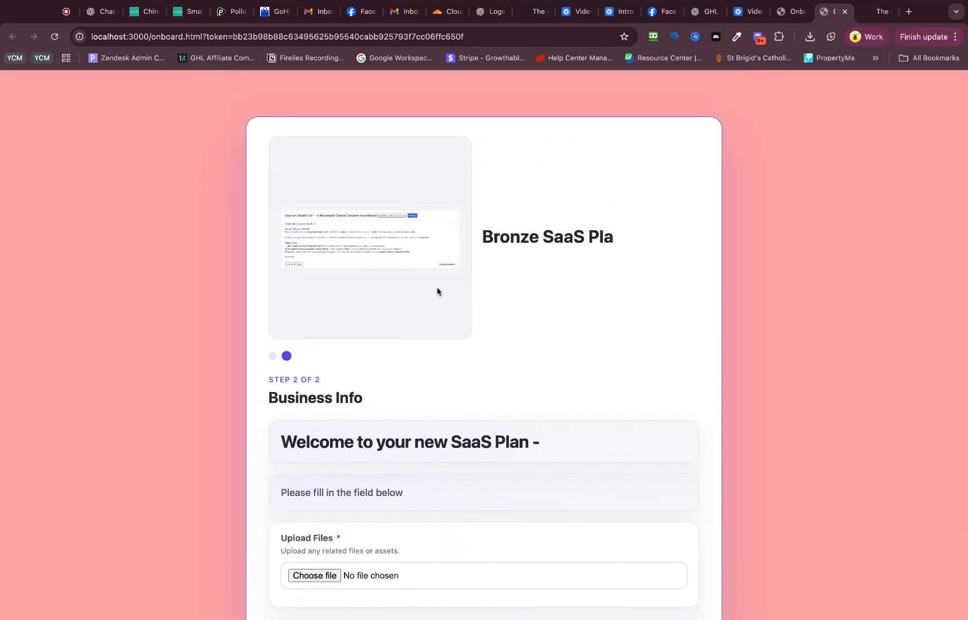
pyautogui.scroll(-3, 476, 264)
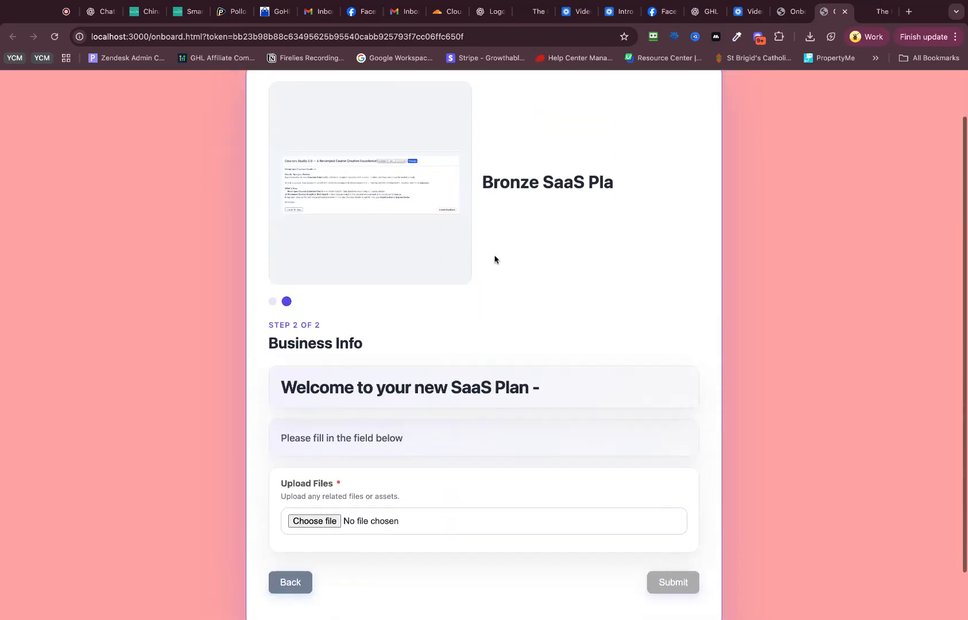
pyautogui.scroll(-2, 421, 223)
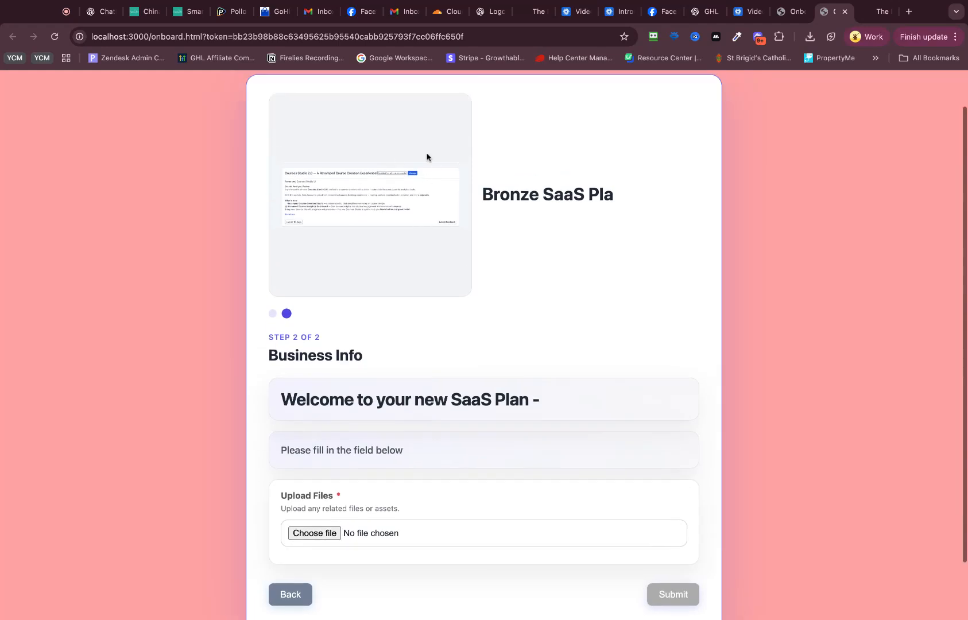
pyautogui.moveTo(328, 350); pyautogui.dragTo(472, 351)
pyautogui.click(398, 386)
pyautogui.click(307, 490)
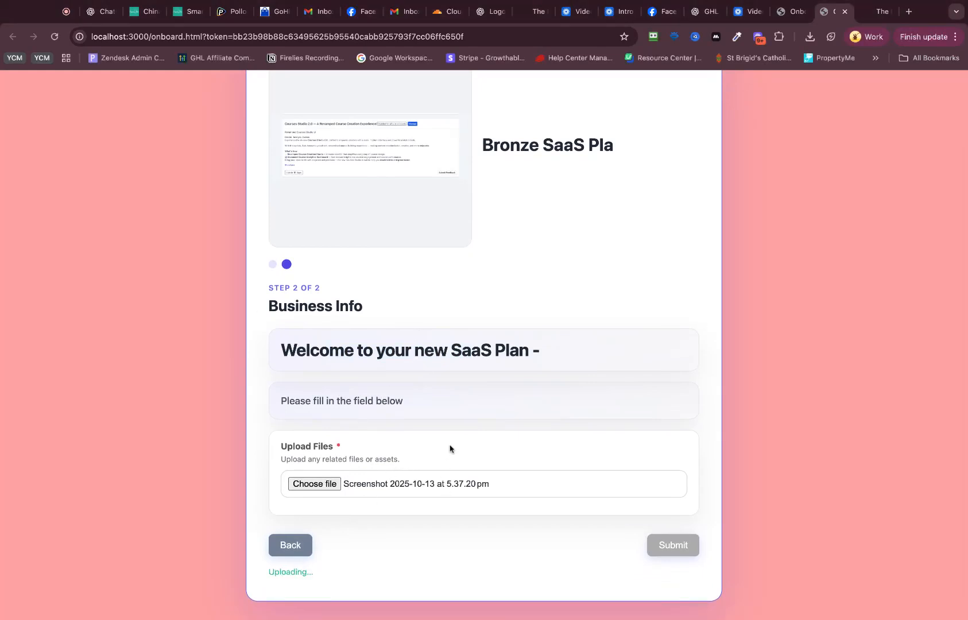
# Step: Try to submit the onboarding wizard
pyautogui.scroll(-1, 449, 450)
pyautogui.click(675, 519)
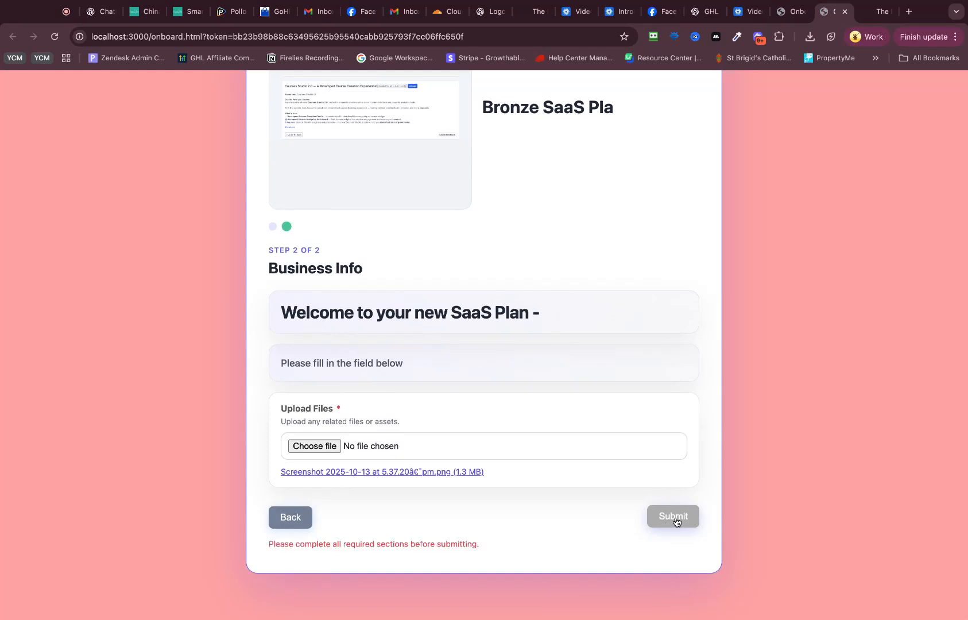
pyautogui.click(595, 451)
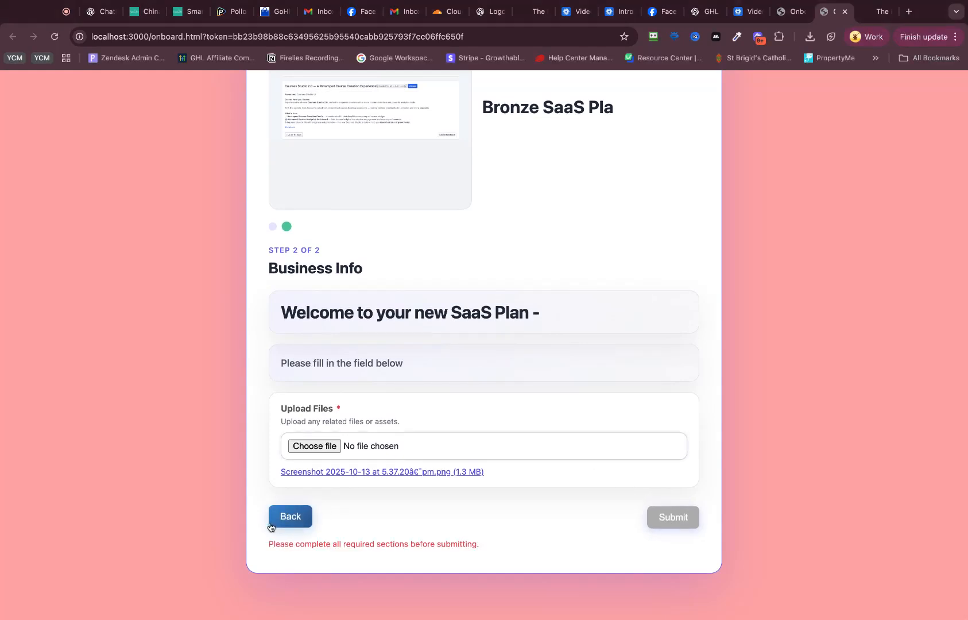
# Step: Return to the Personal Info page and enter "addadsa" in the required Custom Field
pyautogui.click(291, 518)
pyautogui.click(381, 466)
pyautogui.write('adfadsd')
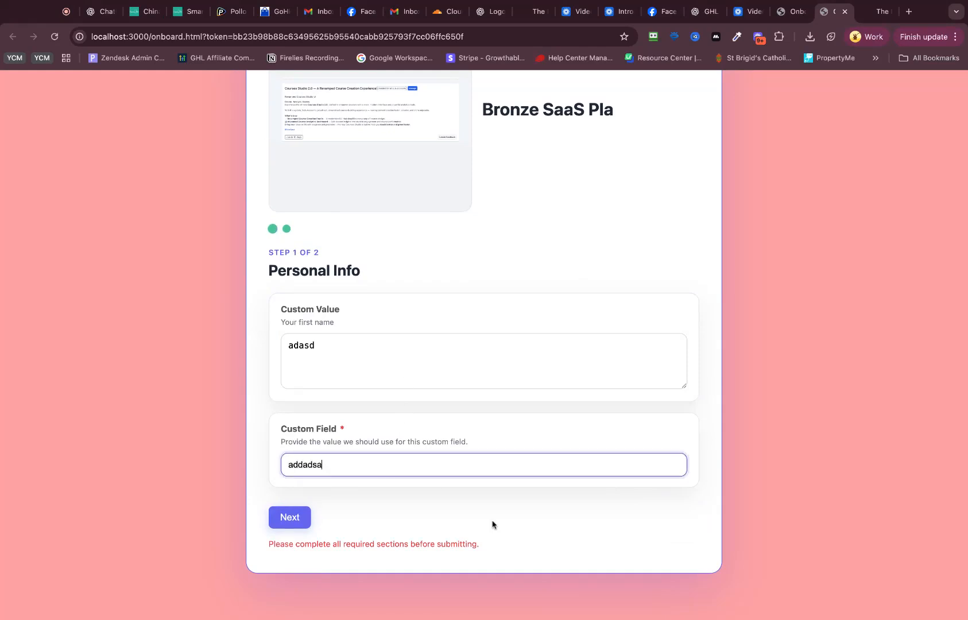
# Step: Continue to the Business Info page and submit the completed onboarding wizard
pyautogui.click(282, 517)
pyautogui.click(673, 520)
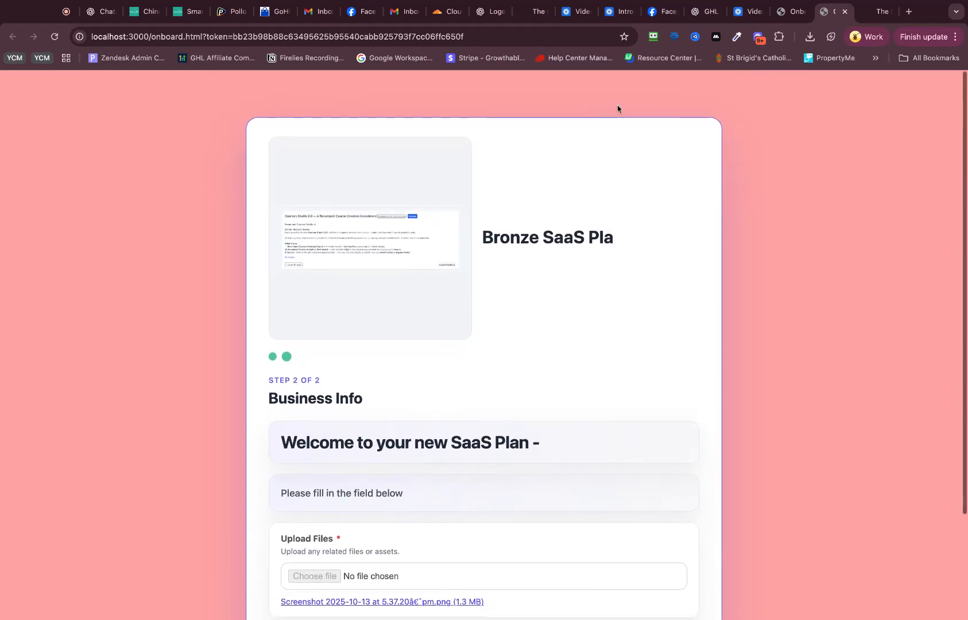
pyautogui.scroll(-3, 593, 215)
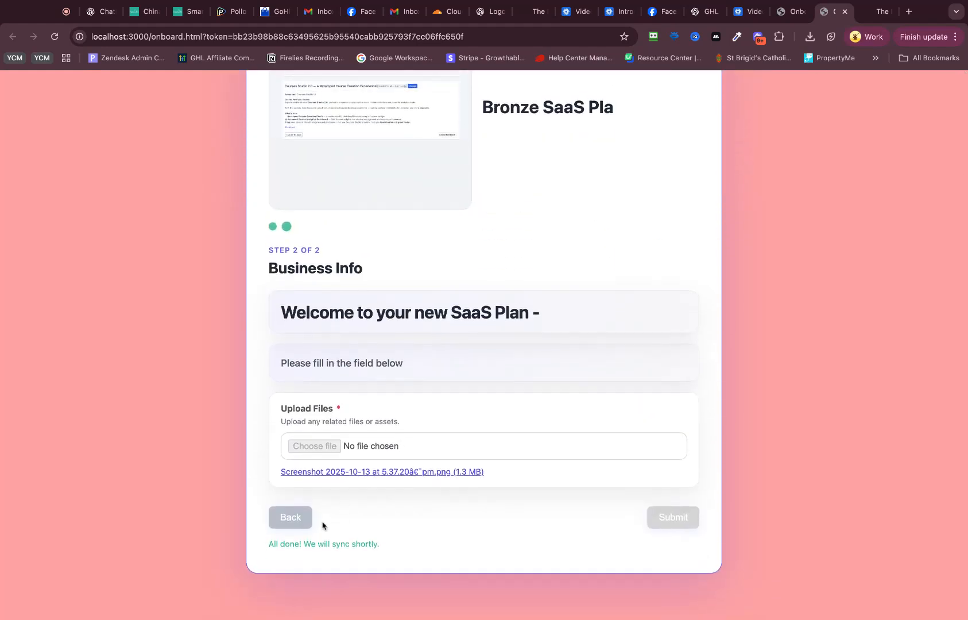
pyautogui.scroll(2, 616, 212)
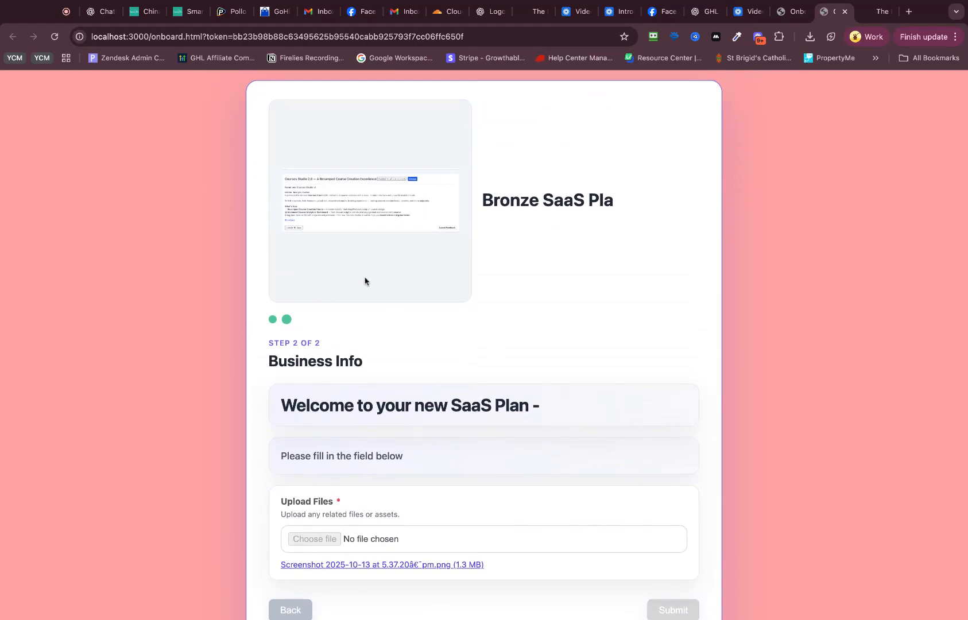
# Step: Close the shared wizard page and its share link dialog, and return to the list of onboarding wizards
pyautogui.click(845, 12)
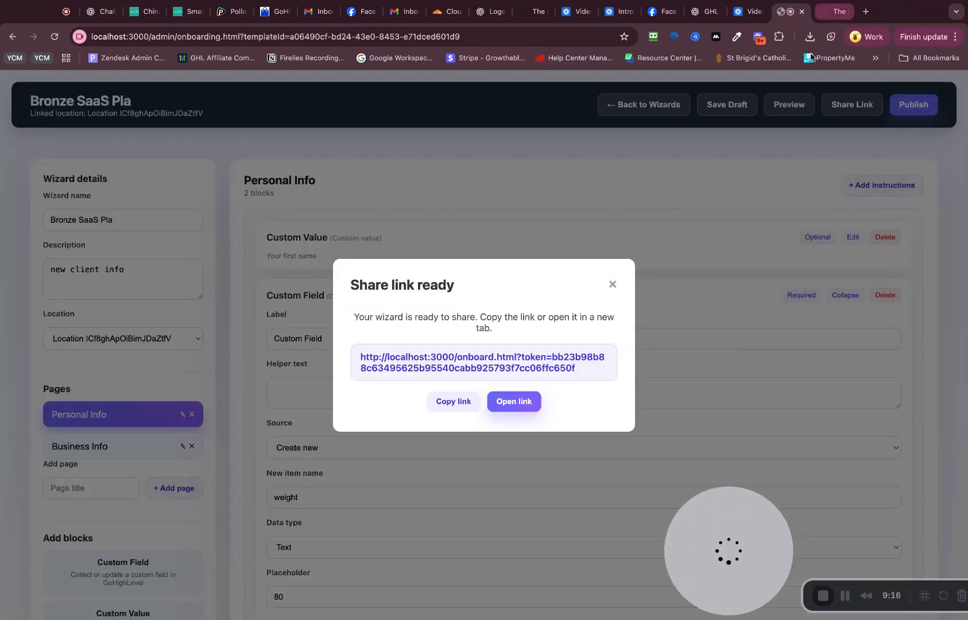
pyautogui.click(612, 289)
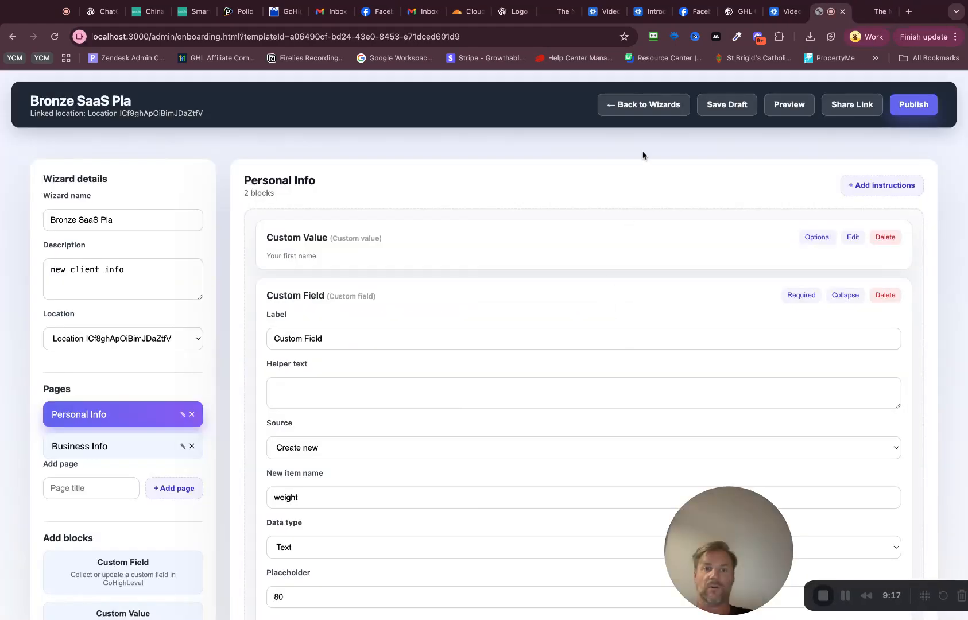
pyautogui.click(638, 111)
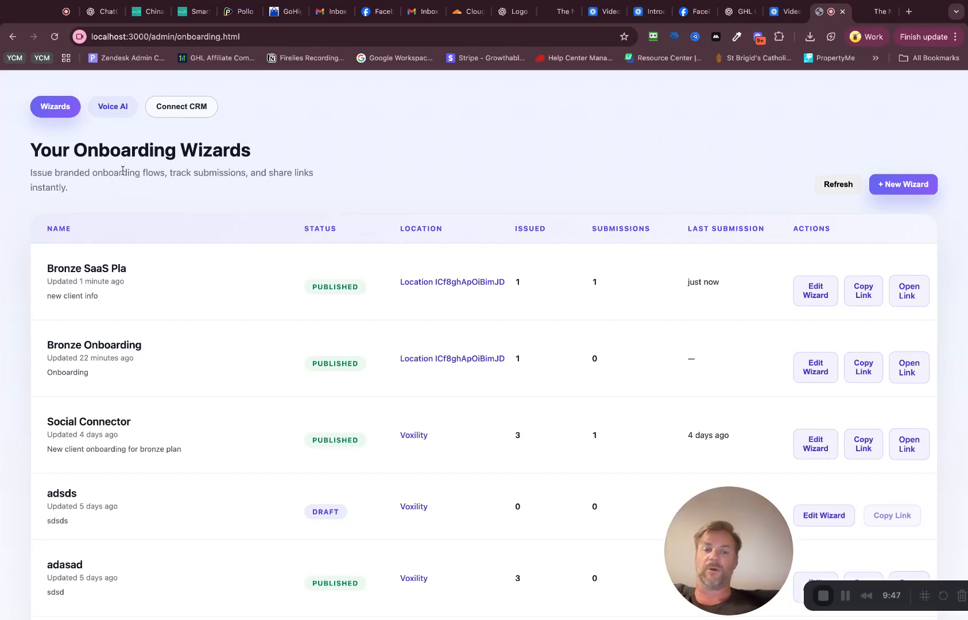
# Step: Review the Voice AI agents section and its blank new agent form, then return to the onboarding wizards list
pyautogui.click(115, 108)
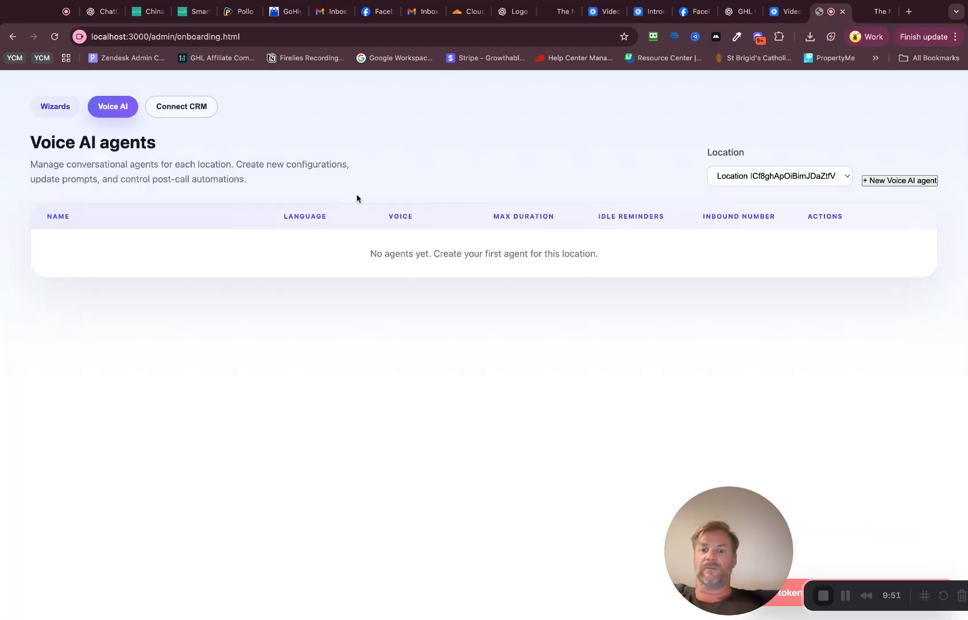
pyautogui.click(900, 180)
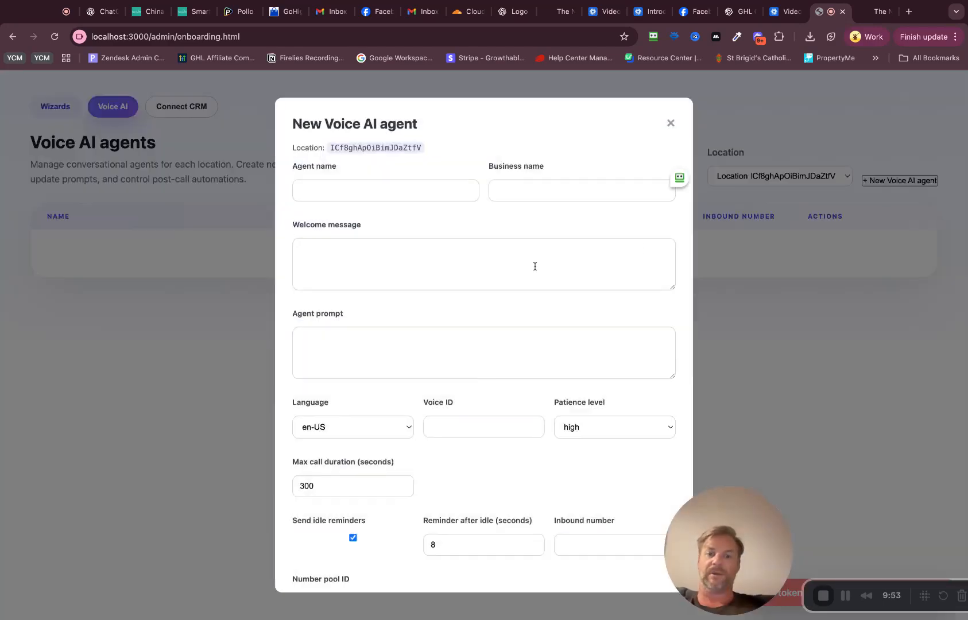
pyautogui.click(670, 123)
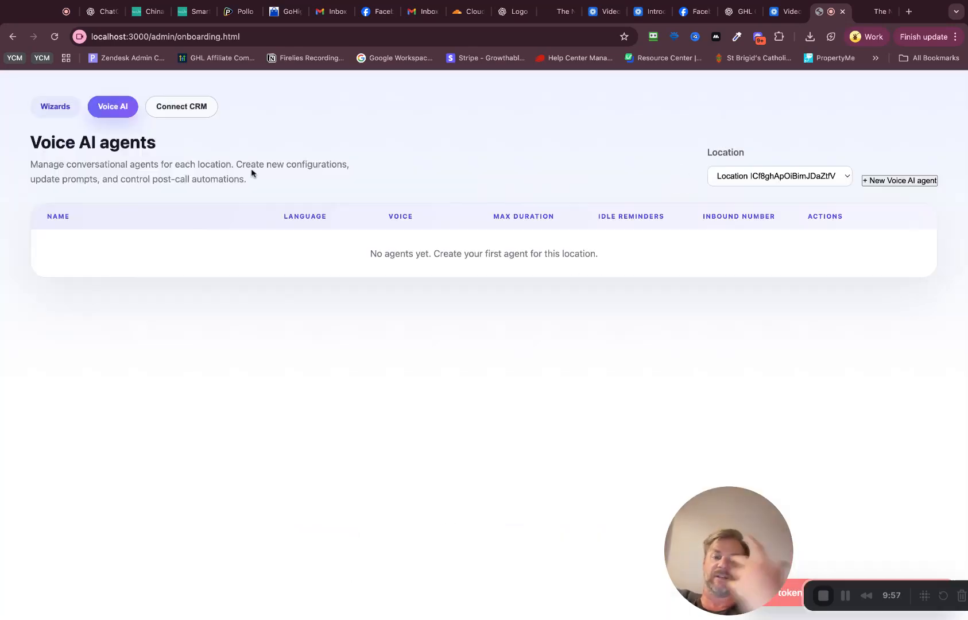
pyautogui.click(56, 108)
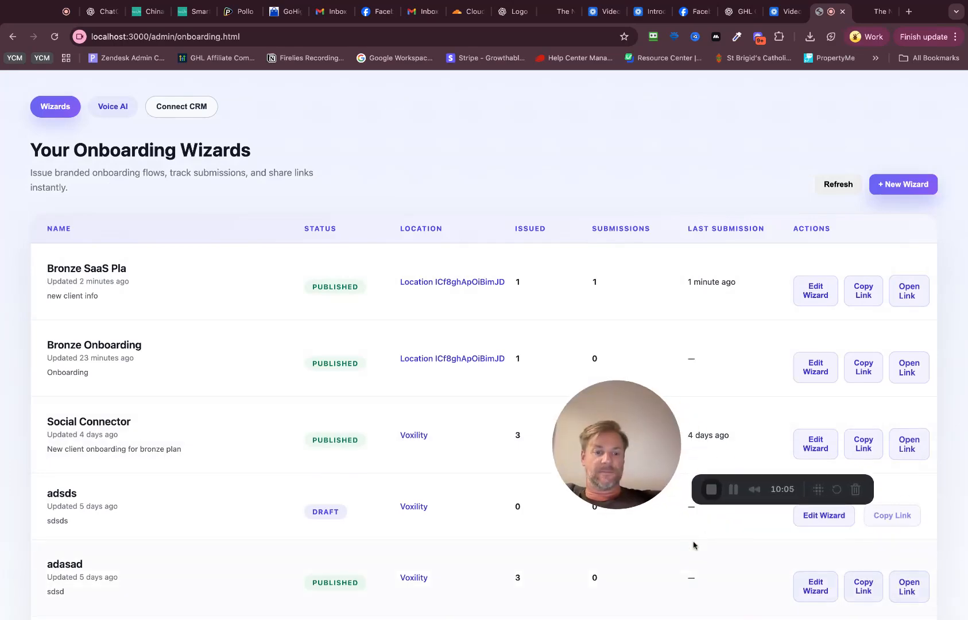
pyautogui.click(66, 18)
pyautogui.click(832, 20)
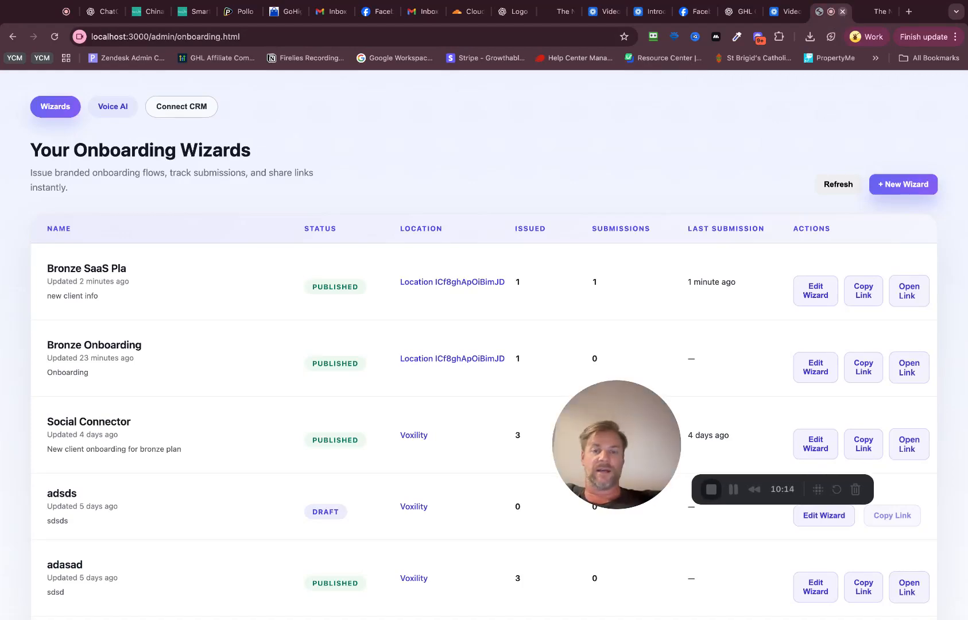
pyautogui.click(843, 11)
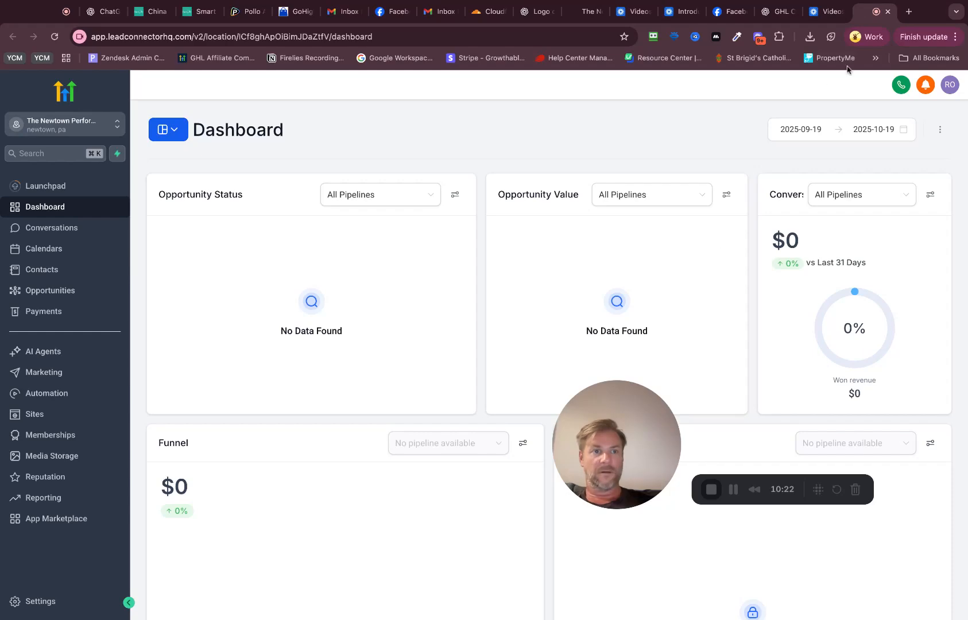
pyautogui.click(66, 12)
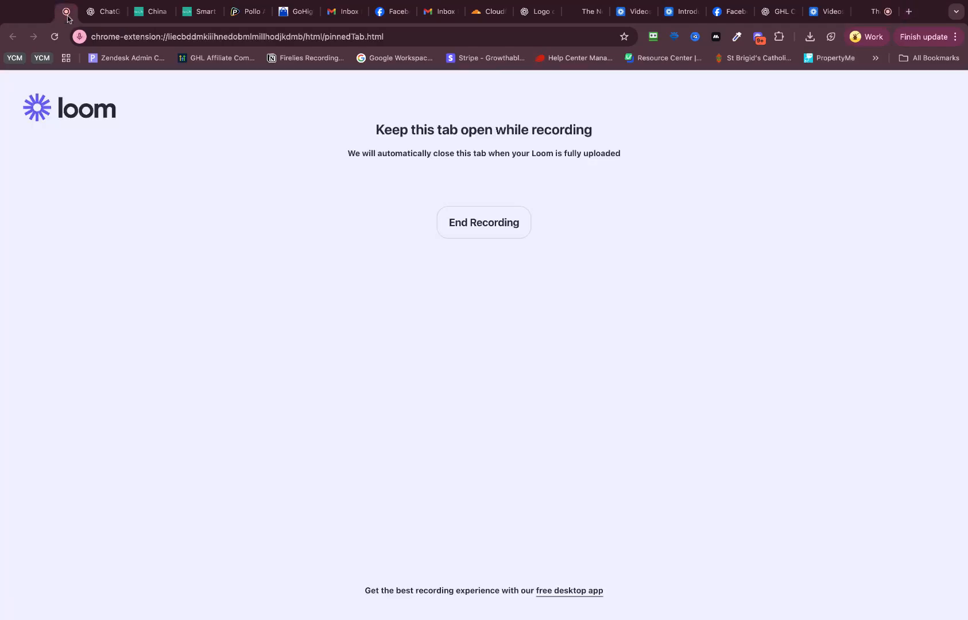